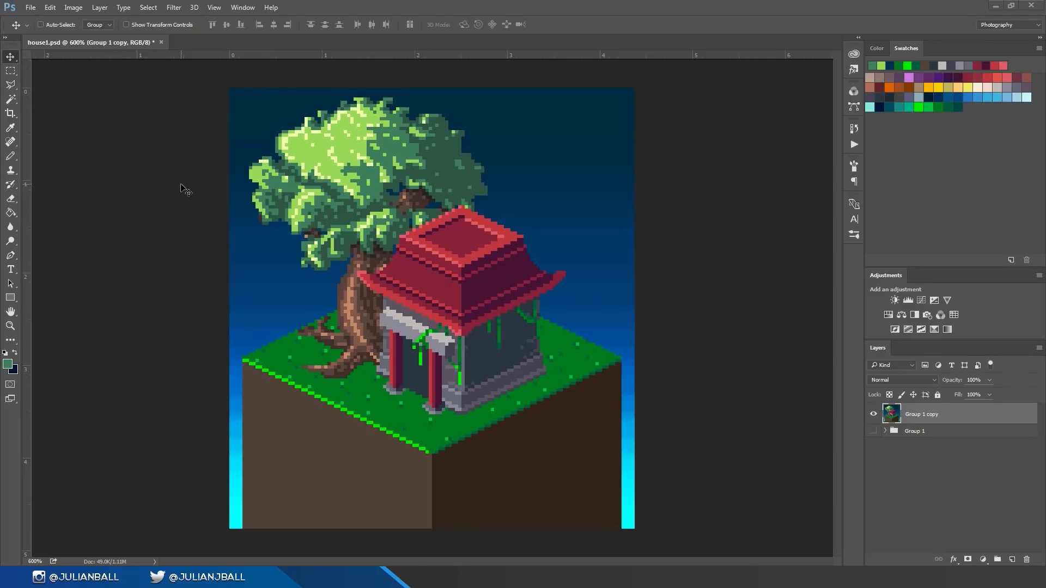
- Close house1.psd and save its changes
{"action": "left_click", "coordinate": [160, 42]}
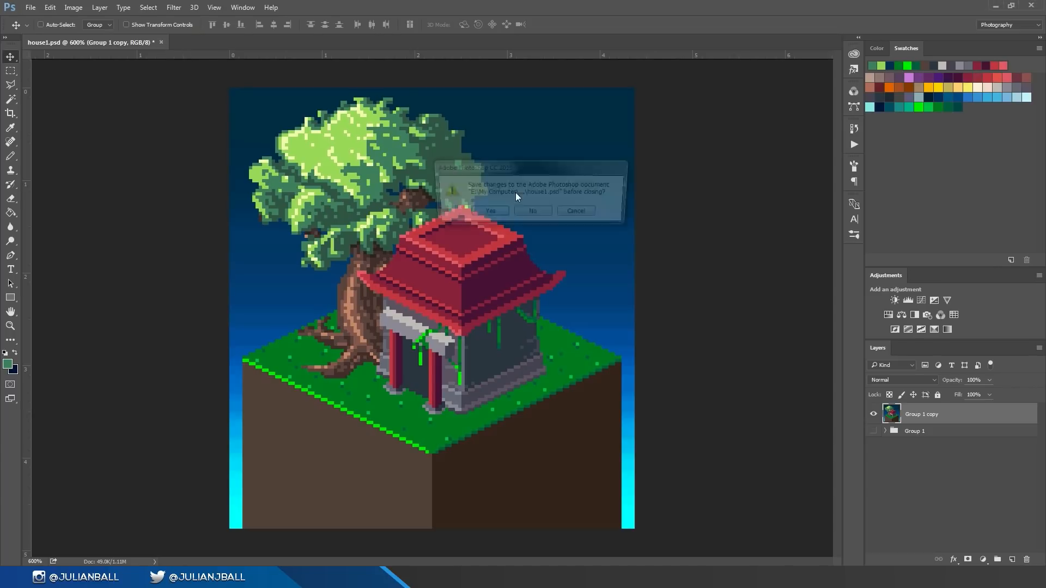
{"action": "left_click", "coordinate": [490, 211]}
- Create a new custom document 80 pixels wide and 80 pixels high
{"action": "left_click", "coordinate": [31, 7]}
{"action": "left_click", "coordinate": [45, 21]}
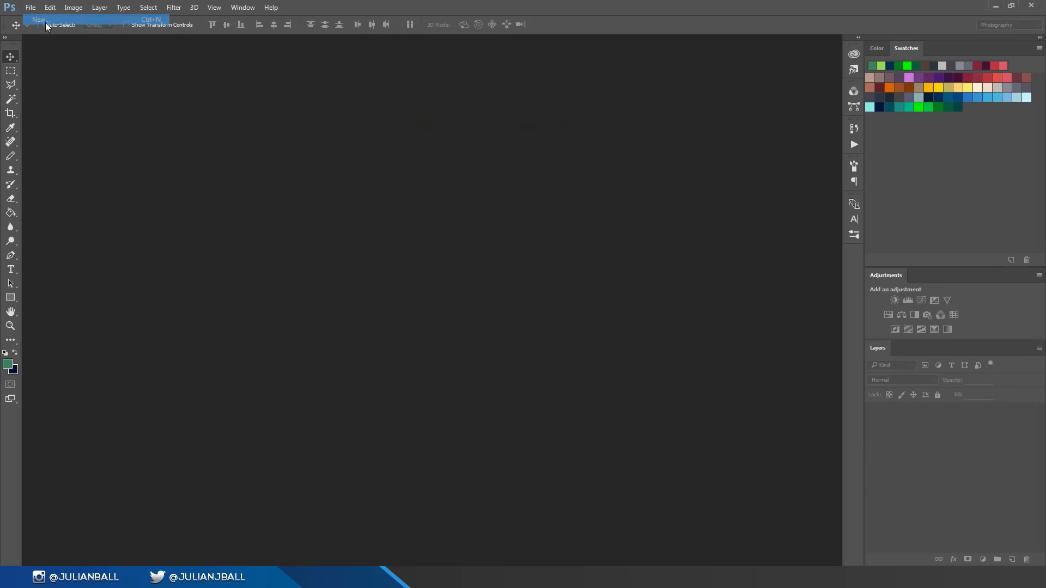
{"action": "left_click", "coordinate": [489, 185]}
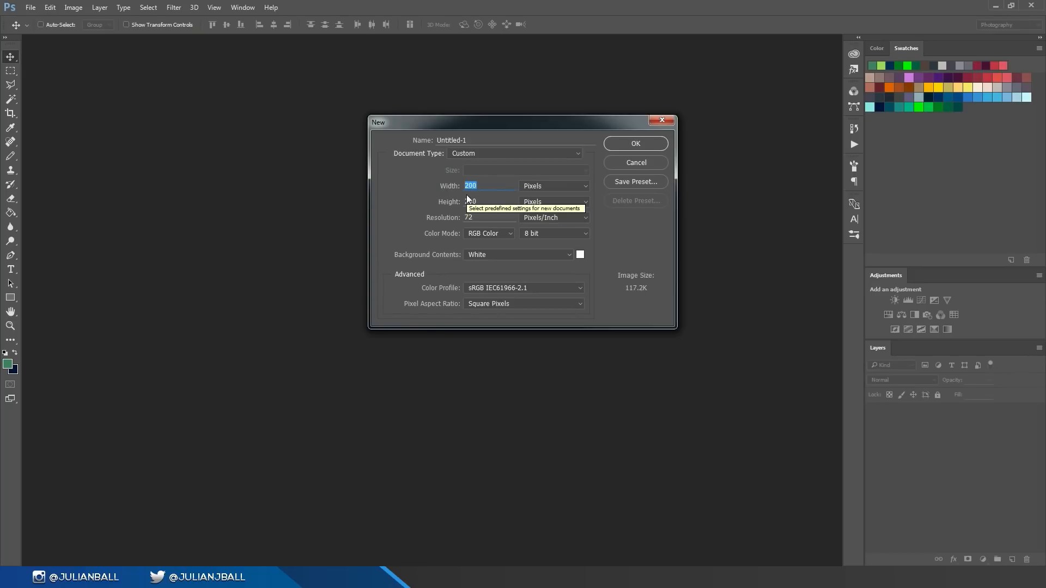
{"action": "type", "text": "80"}
{"action": "left_click", "coordinate": [484, 206]}
{"action": "type", "text": "80"}
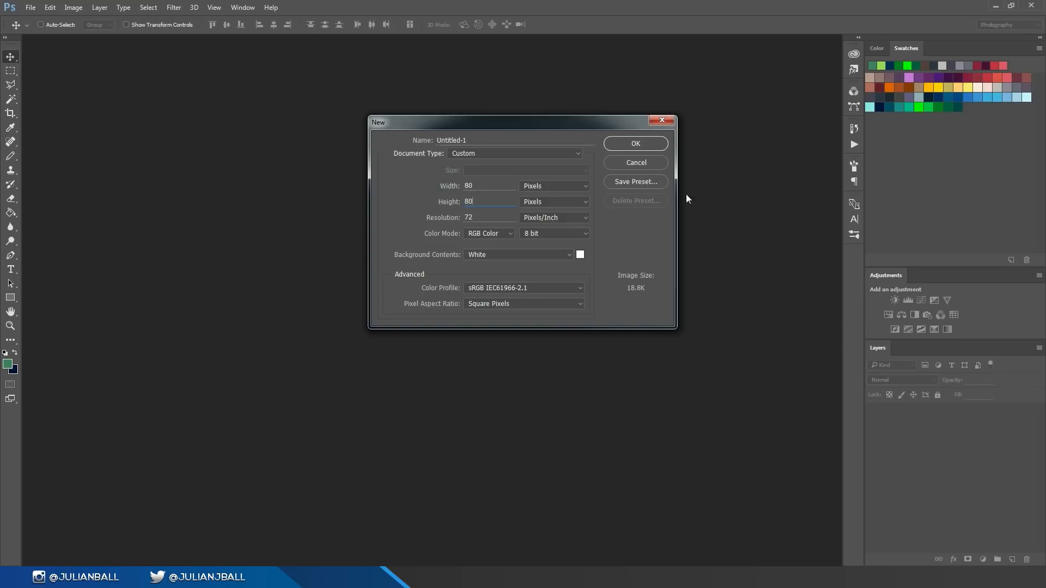
{"action": "left_click", "coordinate": [635, 144]}
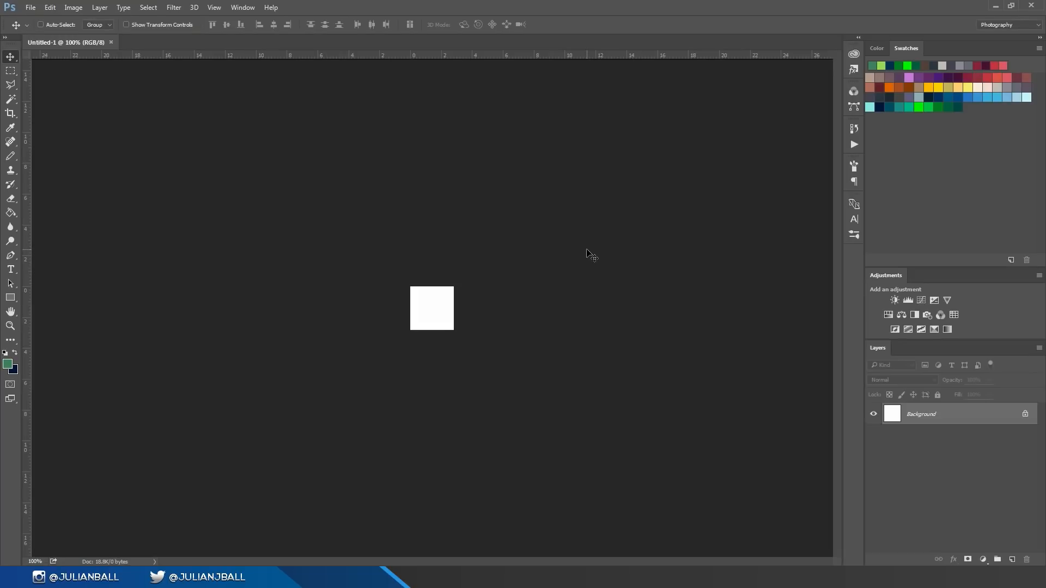
- Convert the locked Background into a regular layer with the default name Layer 0
{"action": "key", "text": "ctrl+plus"}
{"action": "key", "text": "ctrl+plus"}
{"action": "key", "text": "ctrl+plus"}
{"action": "key", "text": "ctrl+plus"}
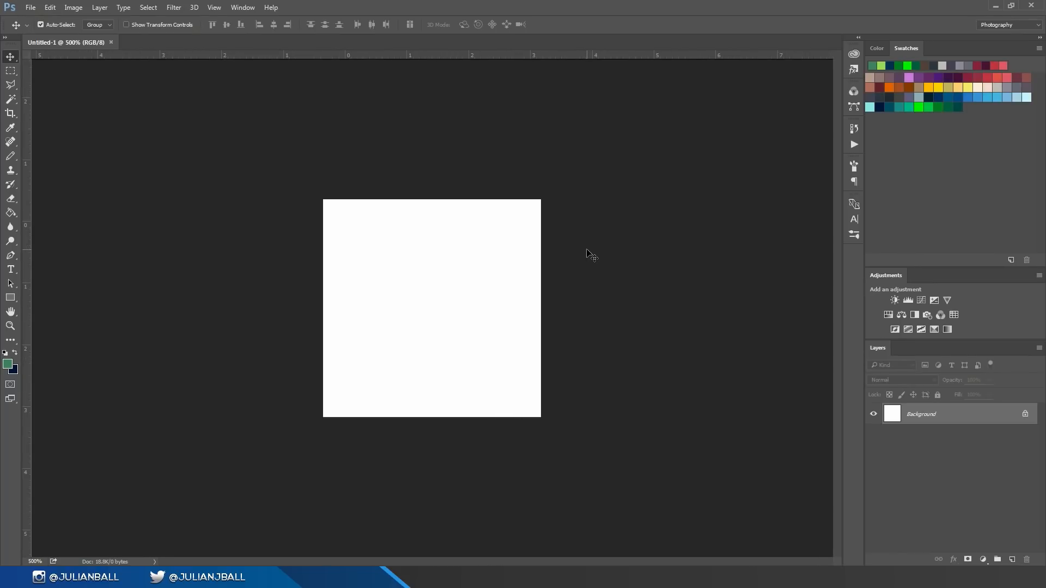
{"action": "key", "text": "ctrl+plus"}
{"action": "key", "text": "ctrl+plus"}
{"action": "key", "text": "ctrl+plus"}
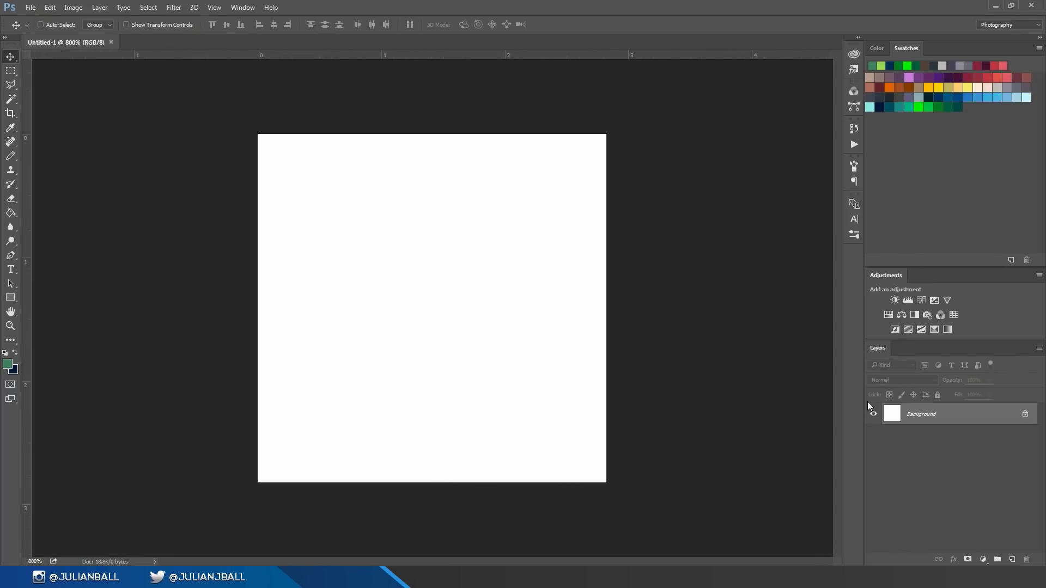
{"action": "double_click", "coordinate": [950, 422]}
{"action": "left_click", "coordinate": [607, 187]}
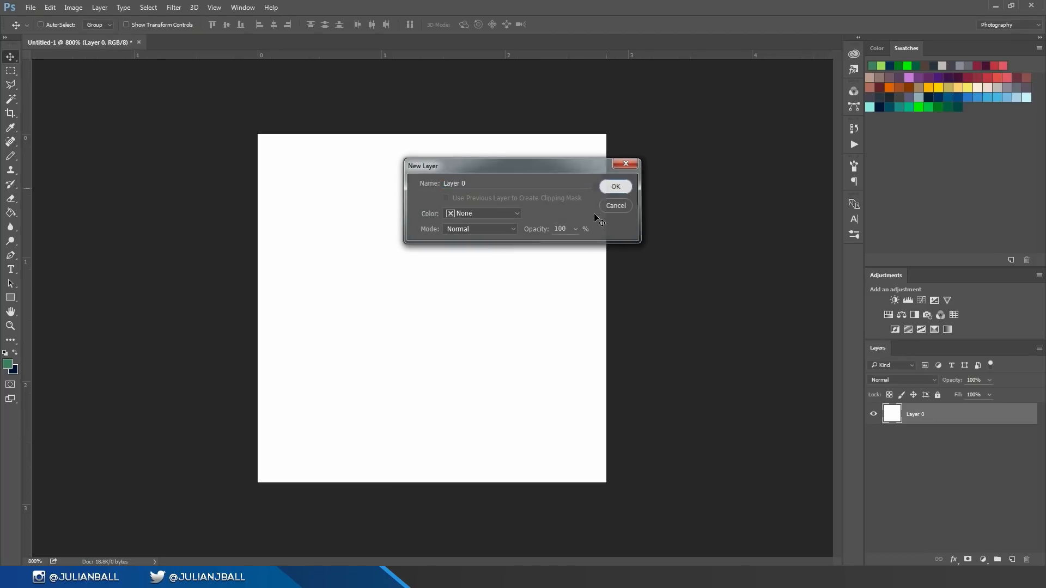
- Darken the white layer to dark grey with a Hue/Saturation adjustment, setting Lightness to -73
{"action": "key", "text": "ctrl+u"}
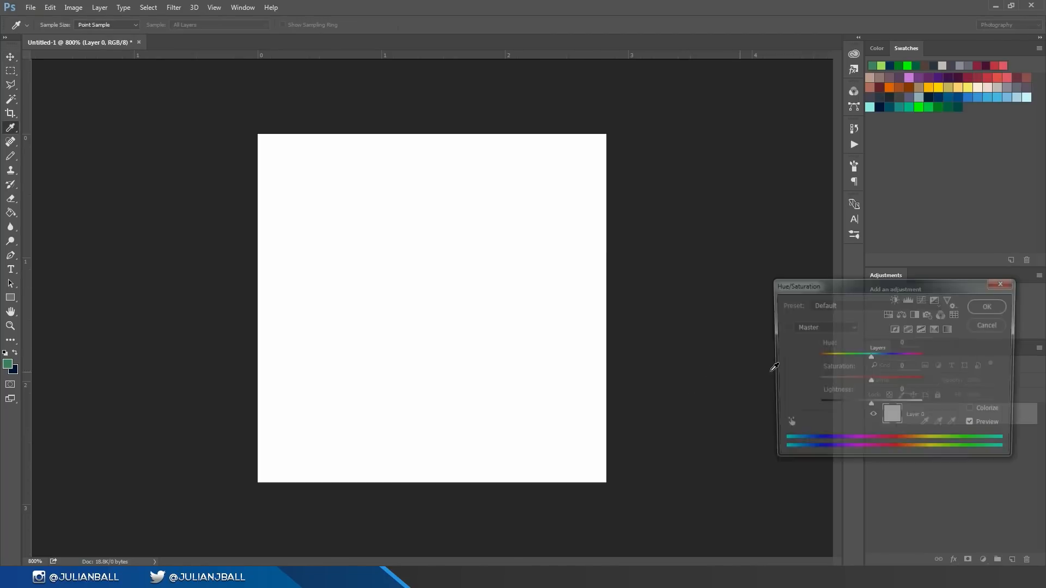
{"action": "left_click_drag", "start_coordinate": [870, 406], "coordinate": [831, 406]}
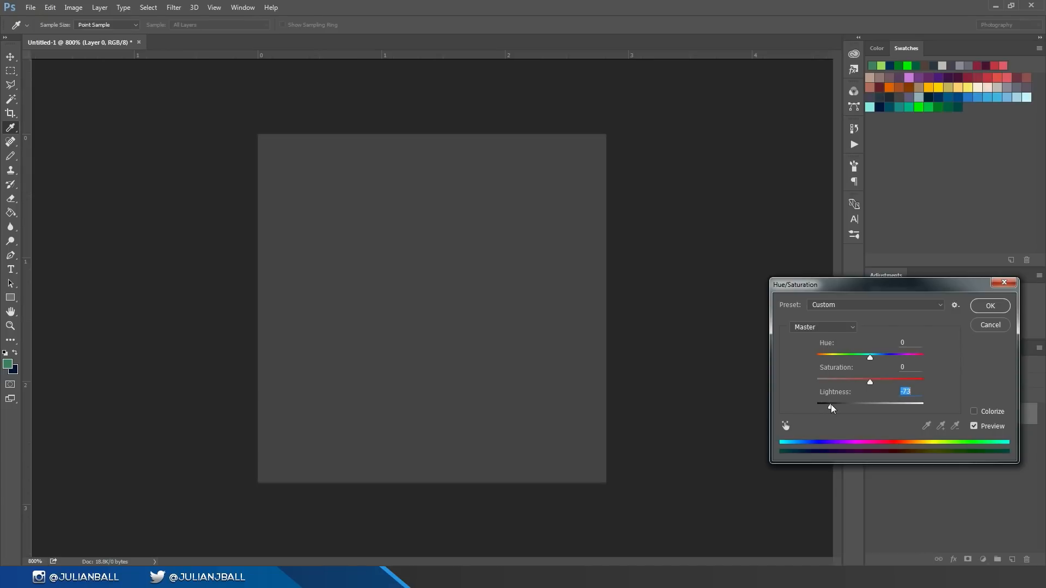
{"action": "left_click", "coordinate": [985, 306]}
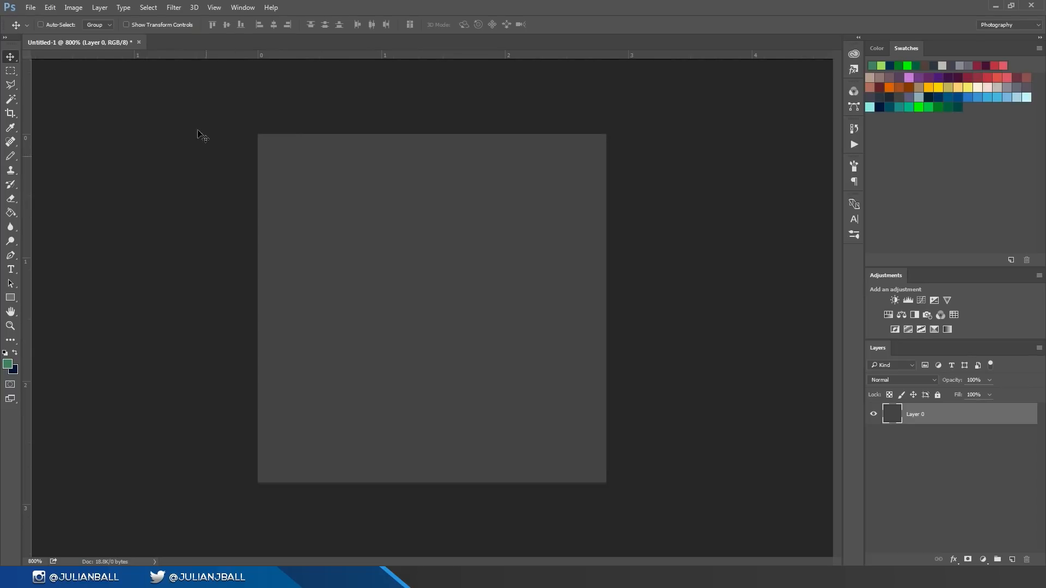
- Show the pixel grid over the canvas and switch it off again
{"action": "left_click", "coordinate": [213, 8]}
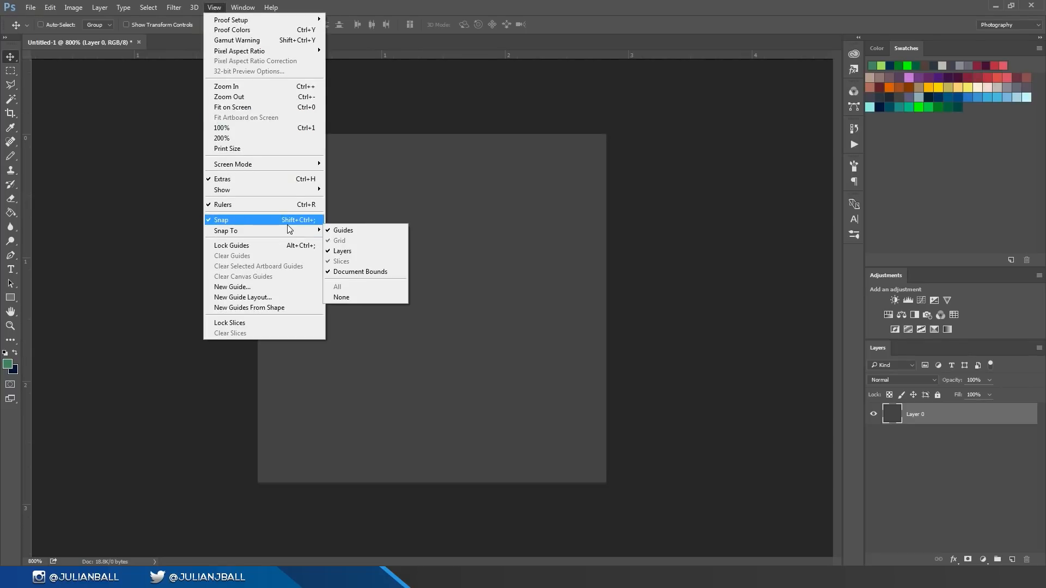
{"action": "mouse_move", "coordinate": [298, 193]}
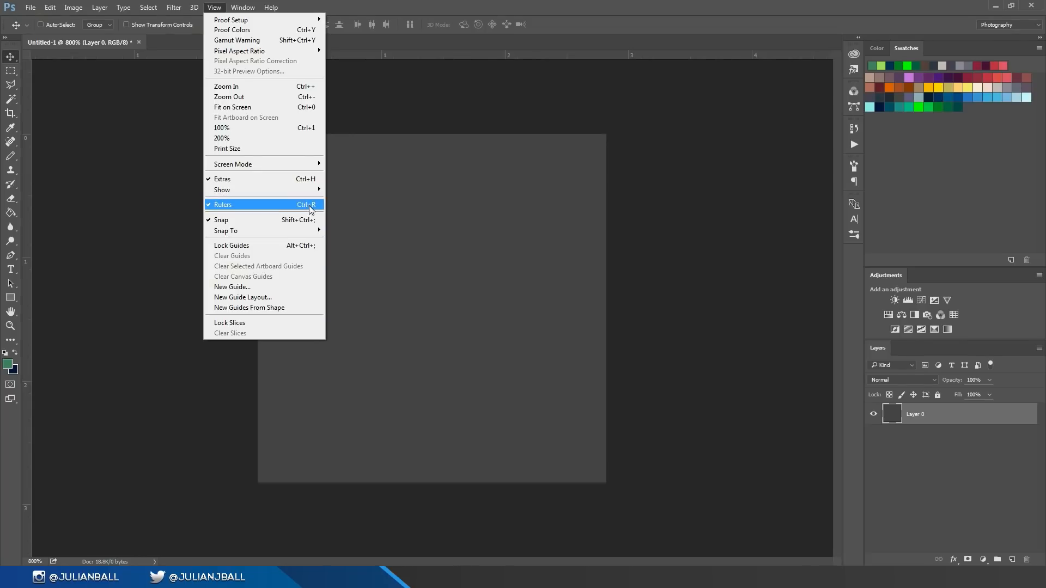
{"action": "left_click", "coordinate": [354, 313]}
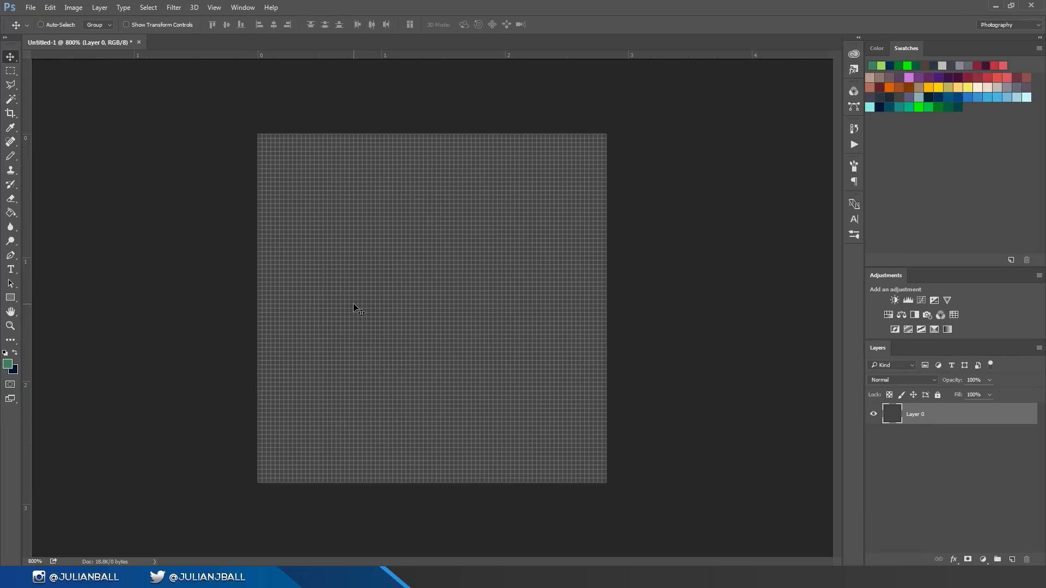
{"action": "left_click", "coordinate": [214, 7]}
{"action": "mouse_move", "coordinate": [304, 188]}
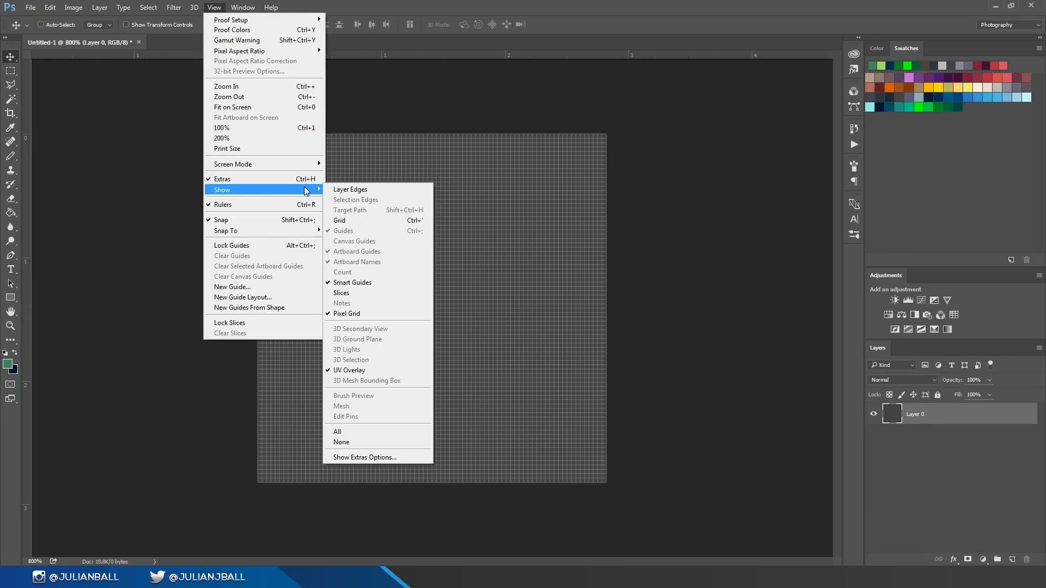
{"action": "left_click", "coordinate": [382, 313]}
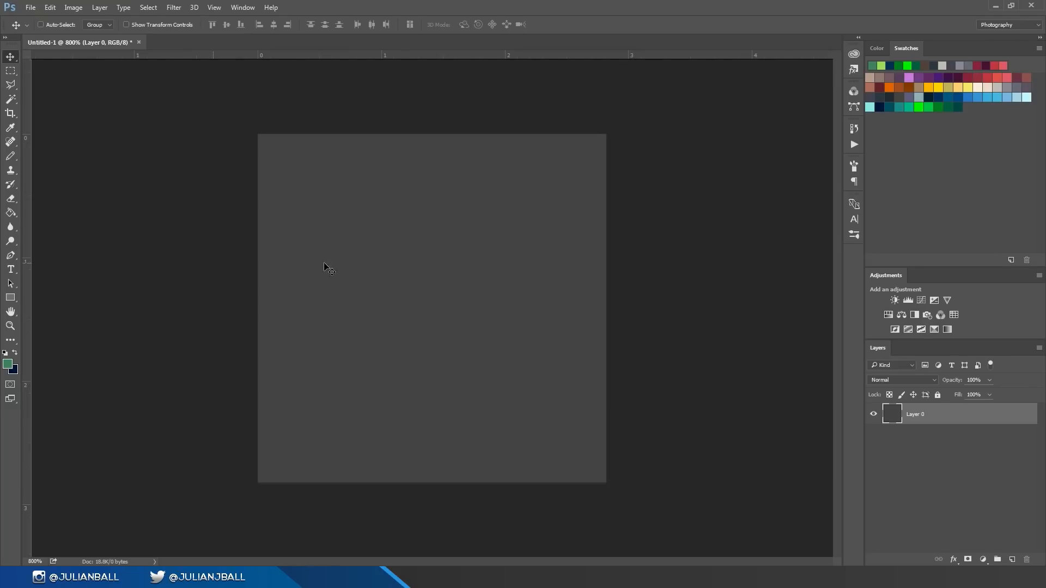
- Add a new layer above Layer 0 and choose the Pencil Tool for drawing on it
{"action": "left_click", "coordinate": [1011, 560]}
{"action": "key", "text": "b"}
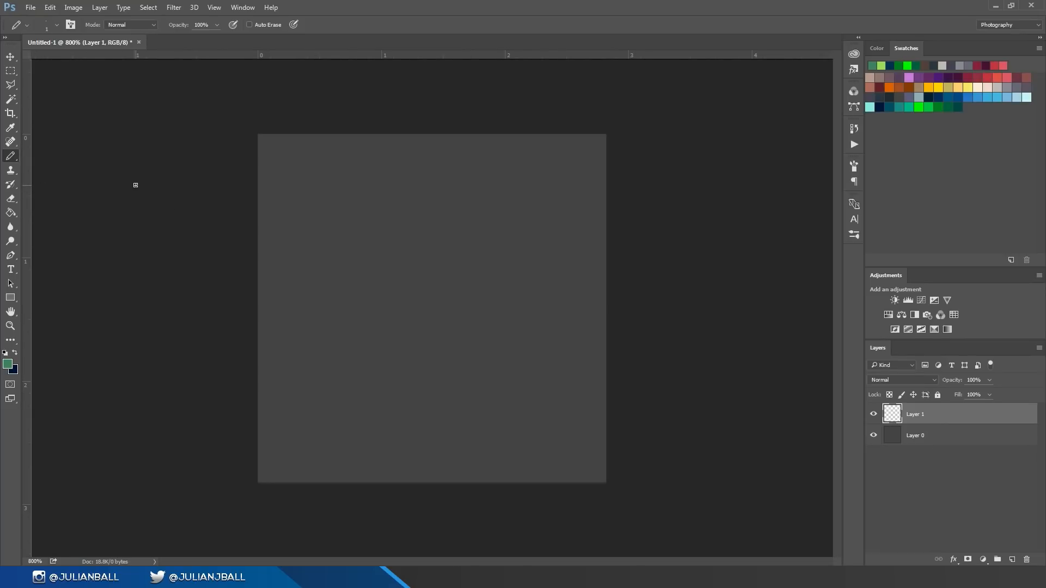
{"action": "right_click", "coordinate": [14, 155]}
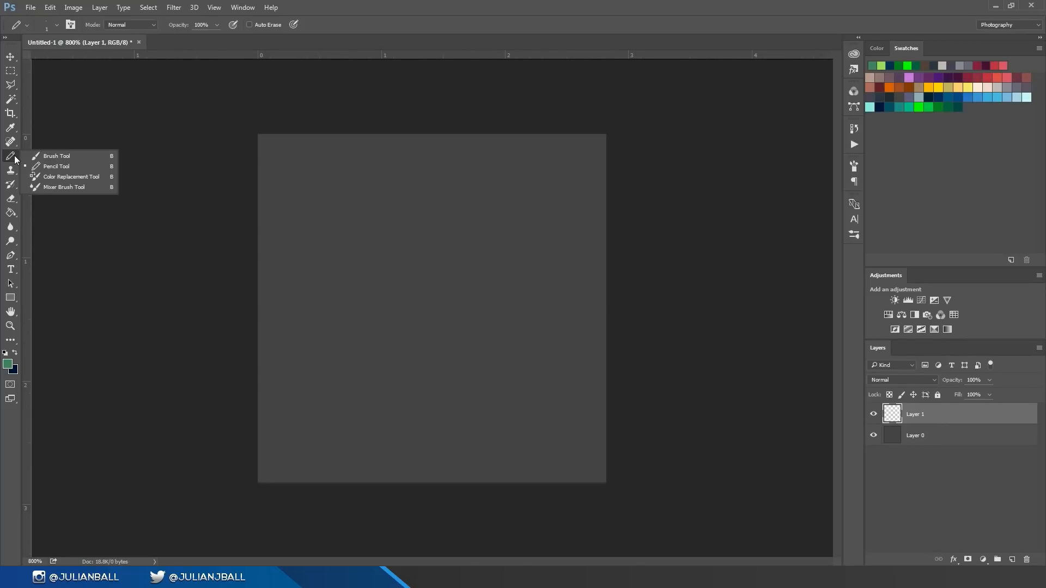
{"action": "left_click", "coordinate": [53, 164]}
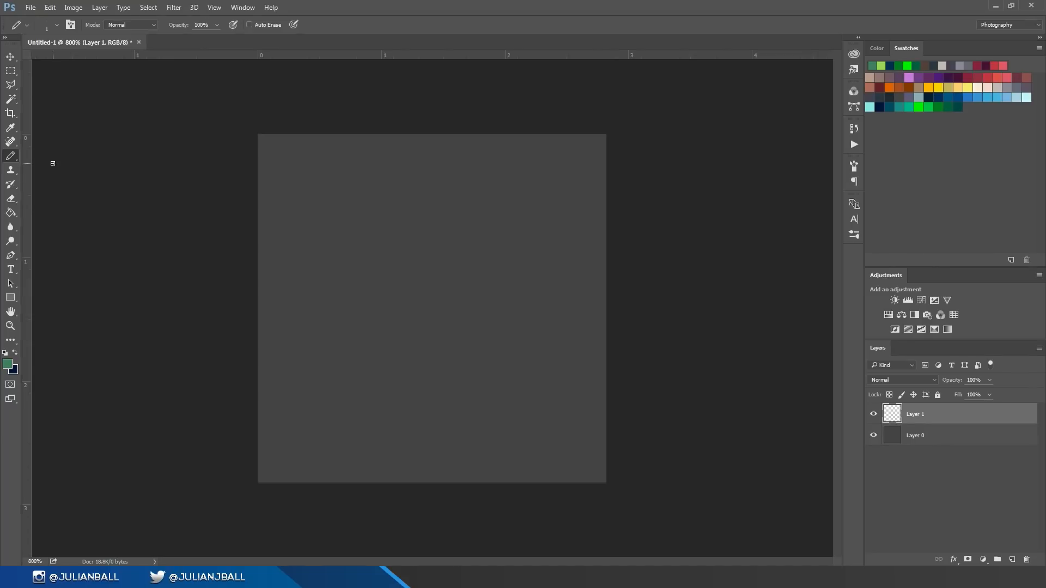
- Try loose green freehand strokes across the canvas with the Pencil Tool and undo them
{"action": "left_click_drag", "start_coordinate": [321, 284], "coordinate": [466, 206]}
{"action": "mouse_move", "coordinate": [424, 305]}
{"action": "left_mouse_down"}
{"action": "mouse_move", "coordinate": [408, 277]}
{"action": "mouse_move", "coordinate": [874, 463]}
{"action": "left_mouse_up"}
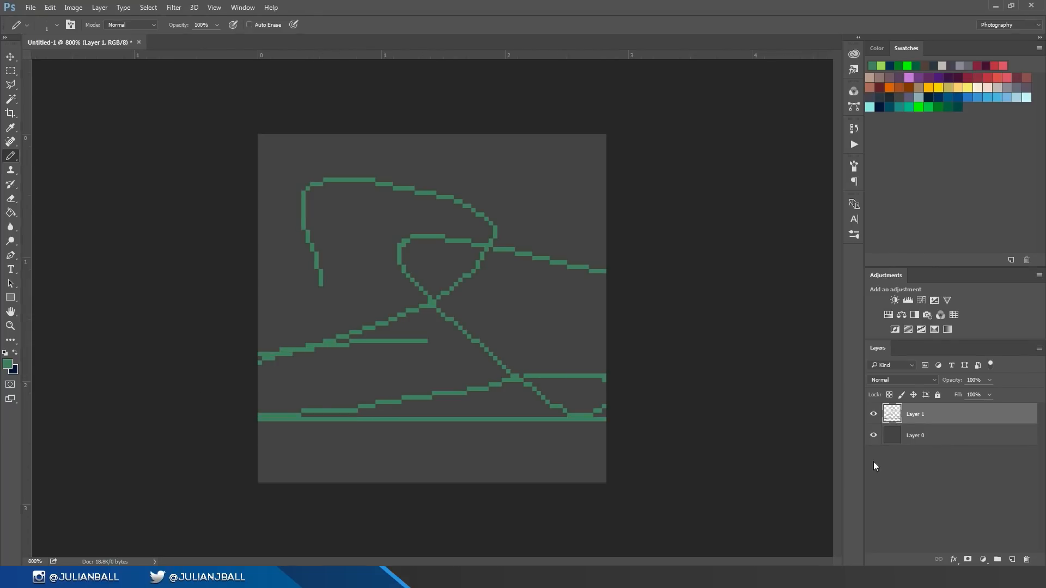
{"action": "key", "text": "ctrl+z"}
- Try a stroke with the Brush Tool using a different brush preset and undo it
{"action": "right_click", "coordinate": [18, 156]}
{"action": "left_click", "coordinate": [81, 156]}
{"action": "right_click", "coordinate": [478, 234]}
{"action": "left_click", "coordinate": [568, 270]}
{"action": "left_click", "coordinate": [497, 247]}
{"action": "left_click_drag", "start_coordinate": [347, 273], "coordinate": [493, 287]}
{"action": "key", "text": "ctrl+z"}
- Try Brush Tool strokes at a much smaller brush size, undo them and return to the Pencil Tool
{"action": "key", "text": "bracketleft"}
{"action": "key", "text": "bracketleft"}
{"action": "key", "text": "bracketleft"}
{"action": "key", "text": "bracketleft"}
{"action": "key", "text": "bracketleft"}
{"action": "key", "text": "bracketleft"}
{"action": "key", "text": "bracketleft"}
{"action": "key", "text": "bracketleft"}
{"action": "left_click_drag", "start_coordinate": [364, 315], "coordinate": [410, 218]}
{"action": "left_click_drag", "start_coordinate": [524, 307], "coordinate": [567, 393]}
{"action": "key", "text": "ctrl+z"}
{"action": "right_click", "coordinate": [13, 157]}
{"action": "left_click", "coordinate": [57, 166]}
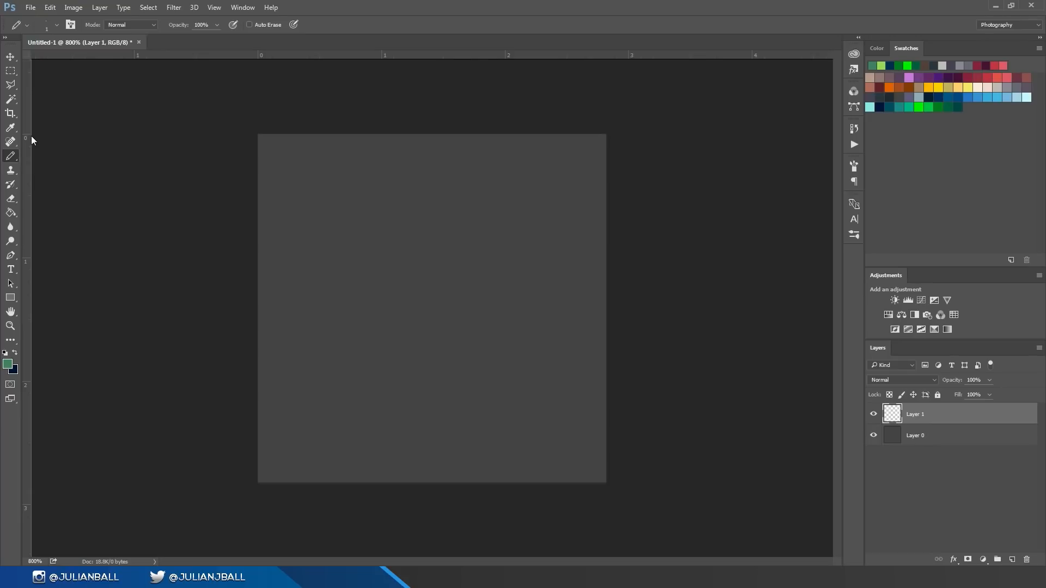
- Place one vertical and one horizontal guide crossing at the centre of the canvas
{"action": "left_click", "coordinate": [214, 7]}
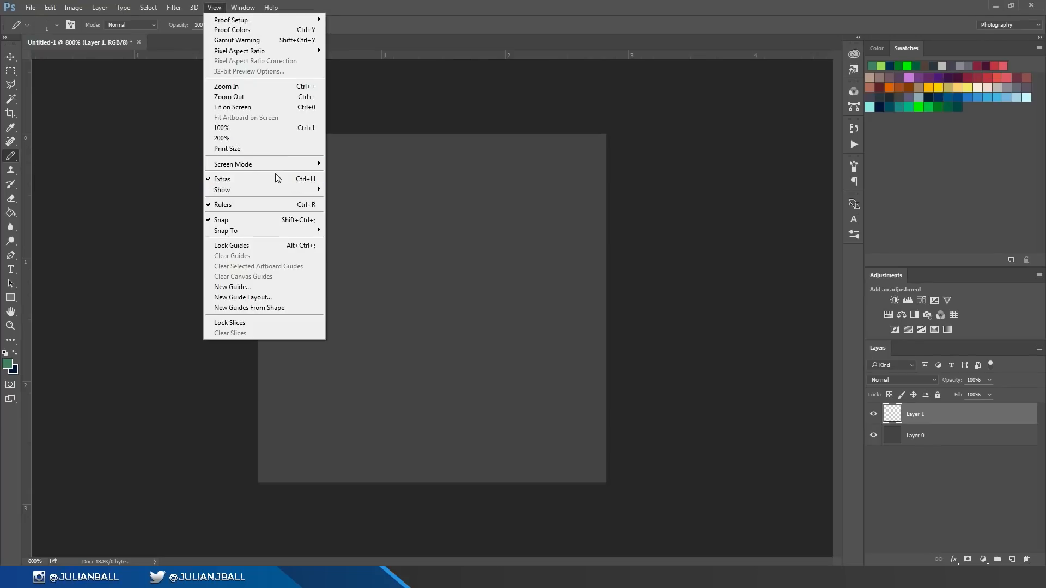
{"action": "left_click", "coordinate": [30, 136]}
{"action": "left_click_drag", "start_coordinate": [30, 136], "coordinate": [432, 116]}
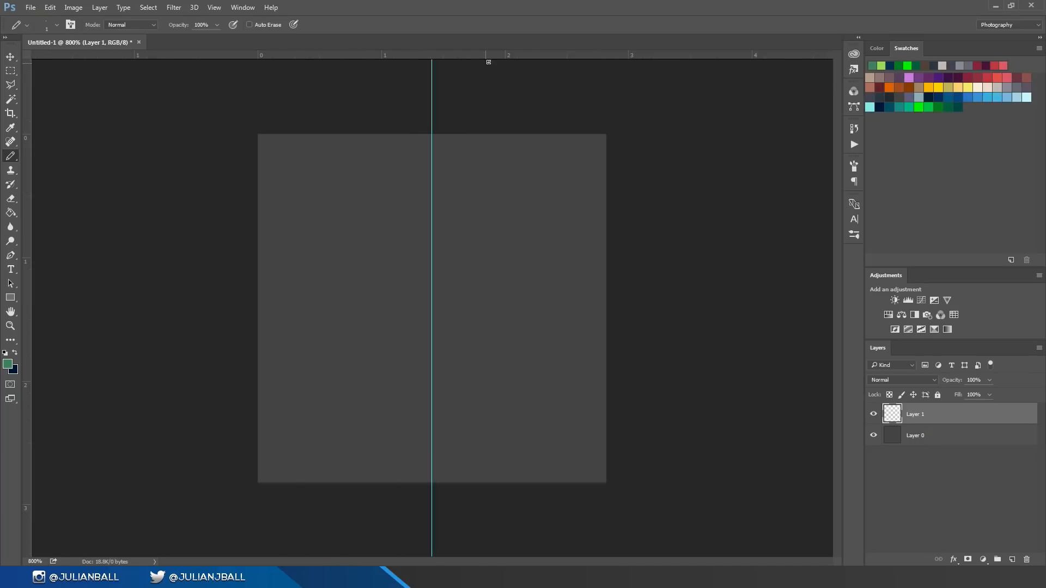
{"action": "left_click_drag", "start_coordinate": [495, 55], "coordinate": [495, 308]}
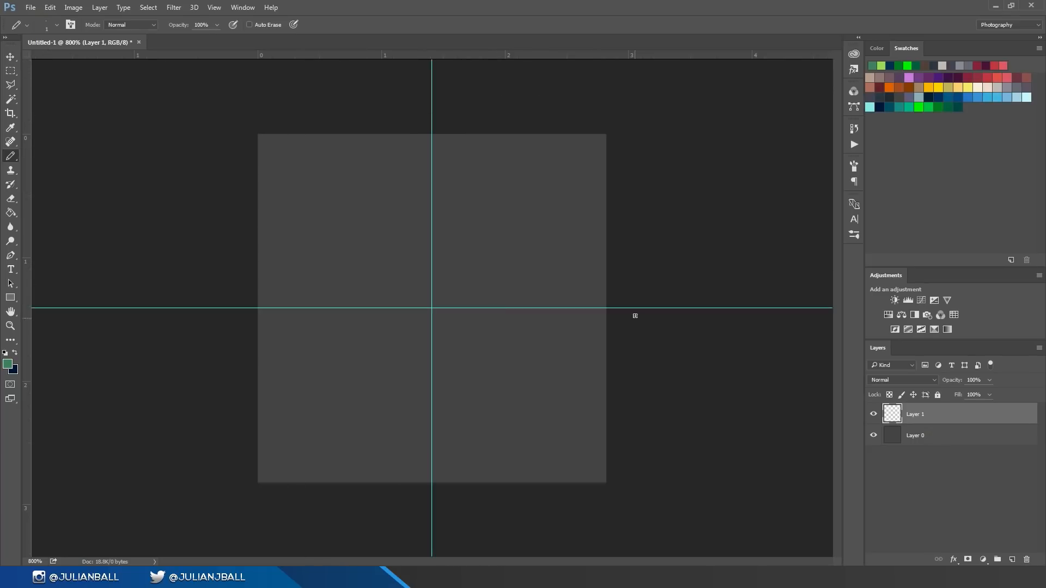
- Try a straight pencil line from near the vertical guide's top to near the horizontal guide's right end, and undo it
{"action": "key", "text": "ctrl+plus"}
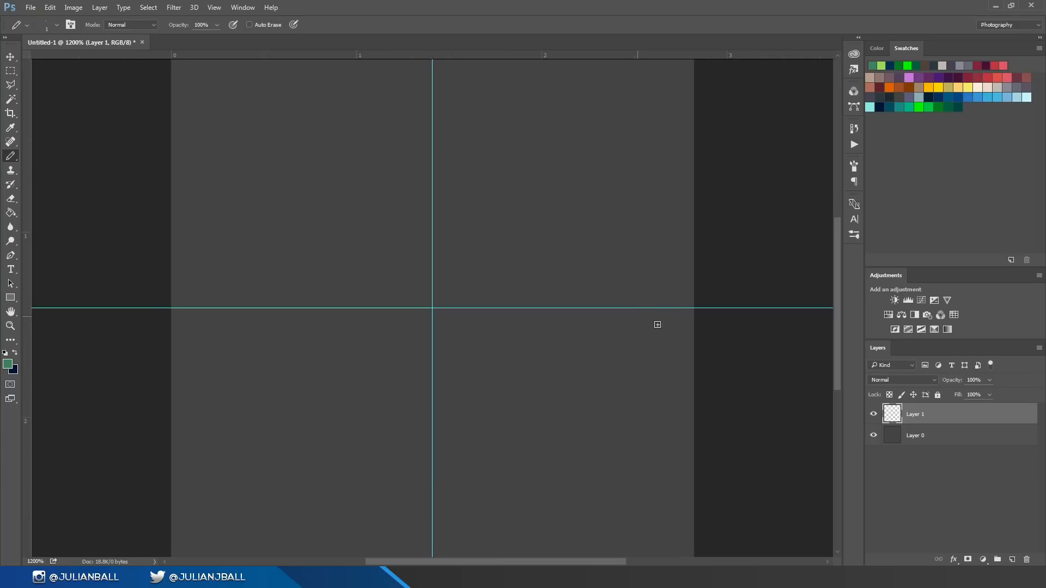
{"action": "key", "text": "ctrl+minus"}
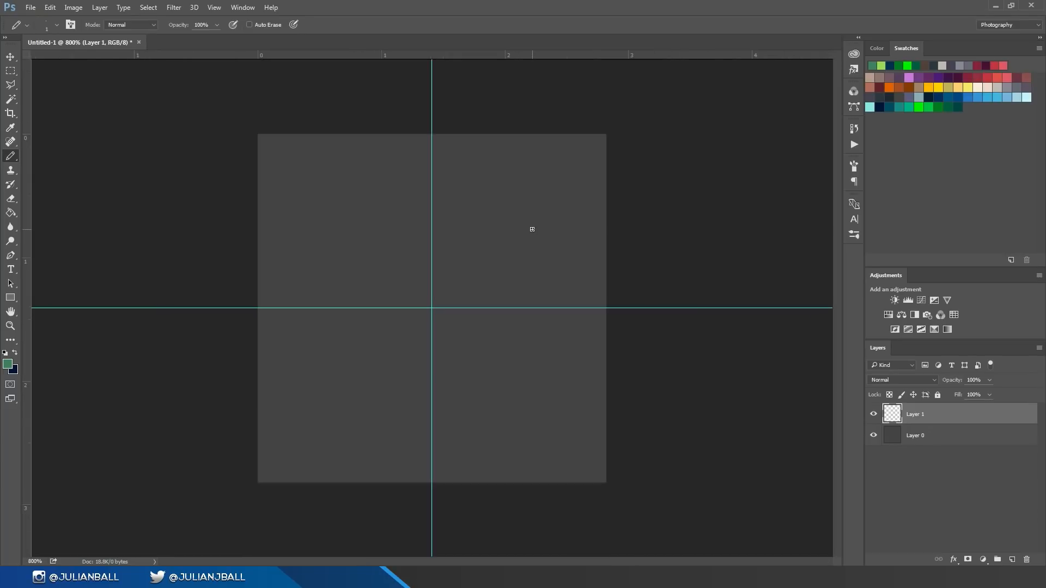
{"action": "left_click", "coordinate": [435, 140]}
{"action": "left_click", "coordinate": [600, 306], "text": "shift"}
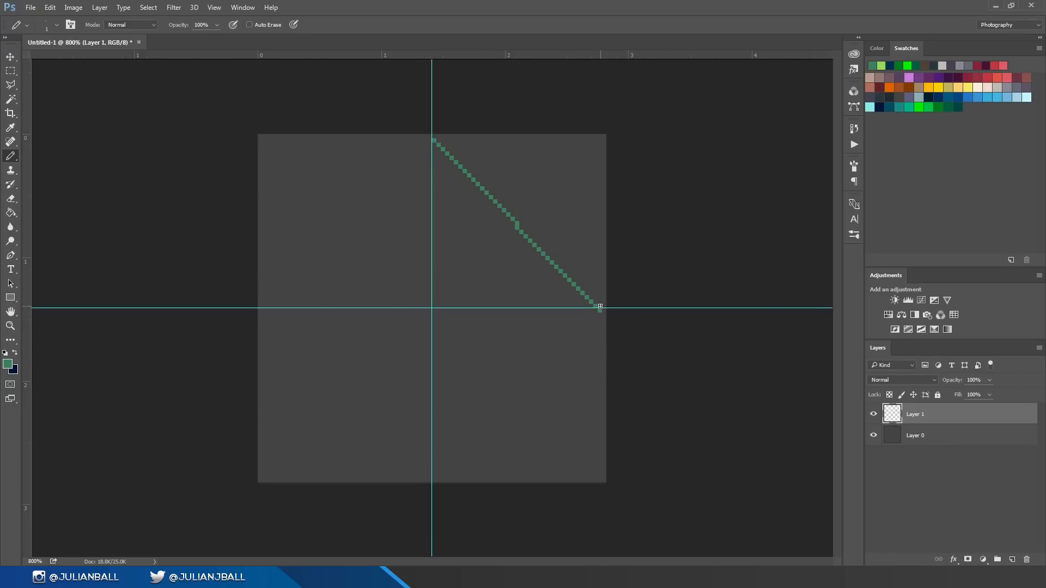
{"action": "key", "text": "ctrl+z"}
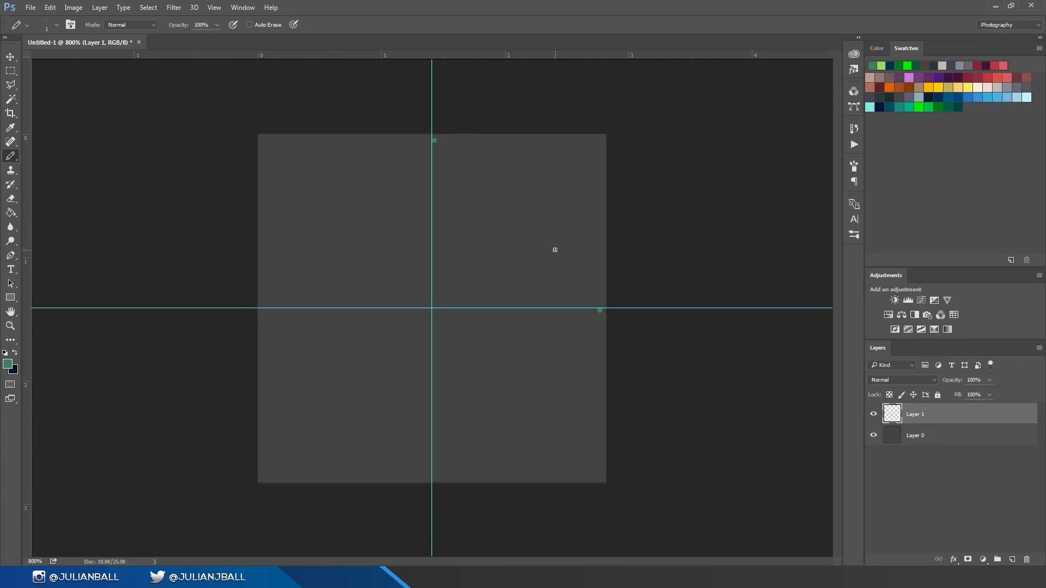
- With the guides hidden, draw a straight diagonal pencil line from the canvas's right-middle edge to its top-middle, and show the guides again
{"action": "key", "text": "ctrl+semicolon"}
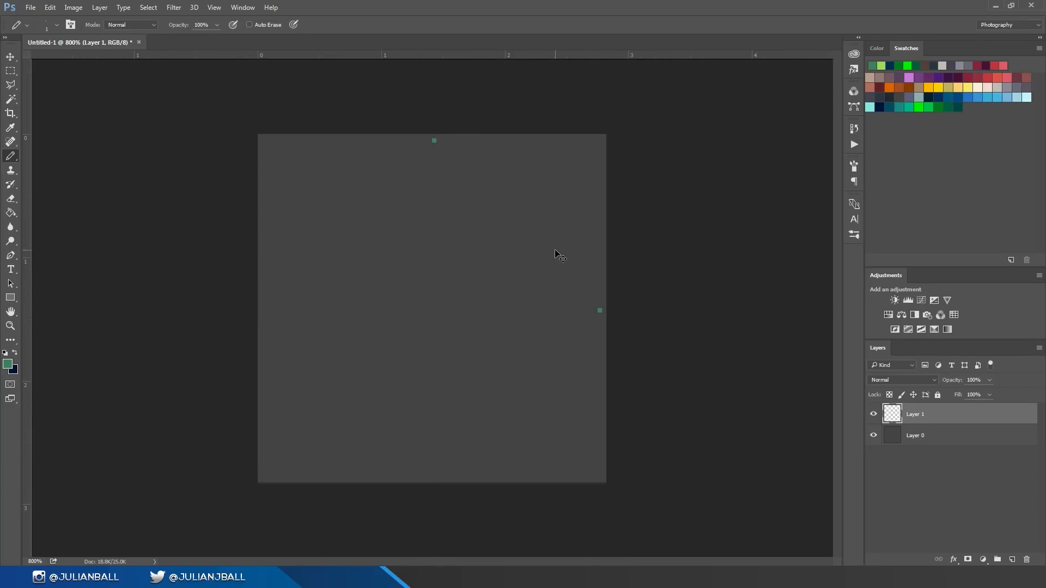
{"action": "left_click", "coordinate": [599, 306]}
{"action": "left_click", "coordinate": [434, 141], "text": "shift"}
{"action": "key", "text": "ctrl+semicolon"}
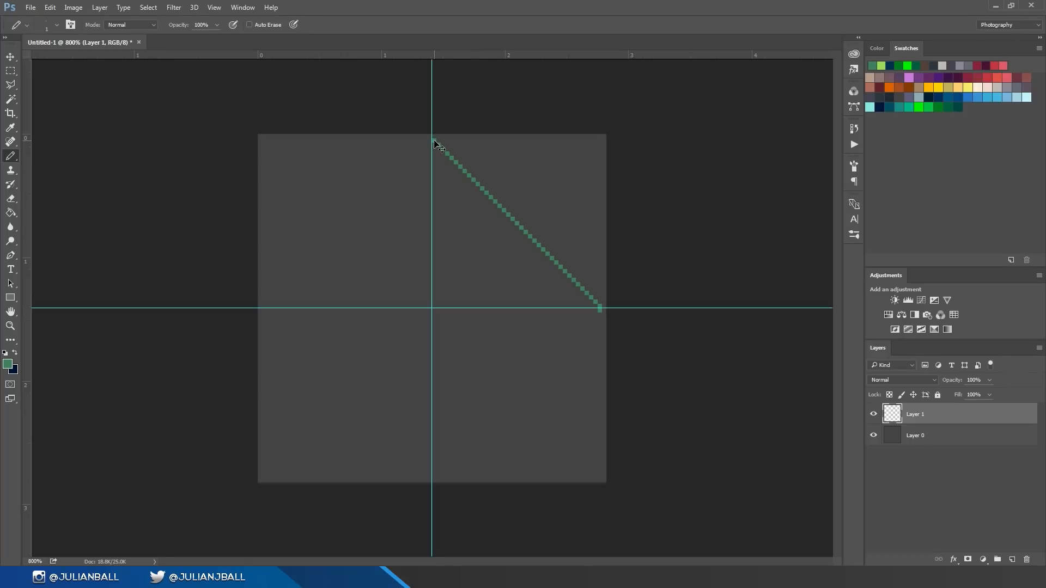
- Erase the surplus pixels at the diagonal line's lower-right end, checking the line with the guides hidden and shown
{"action": "key", "text": "e"}
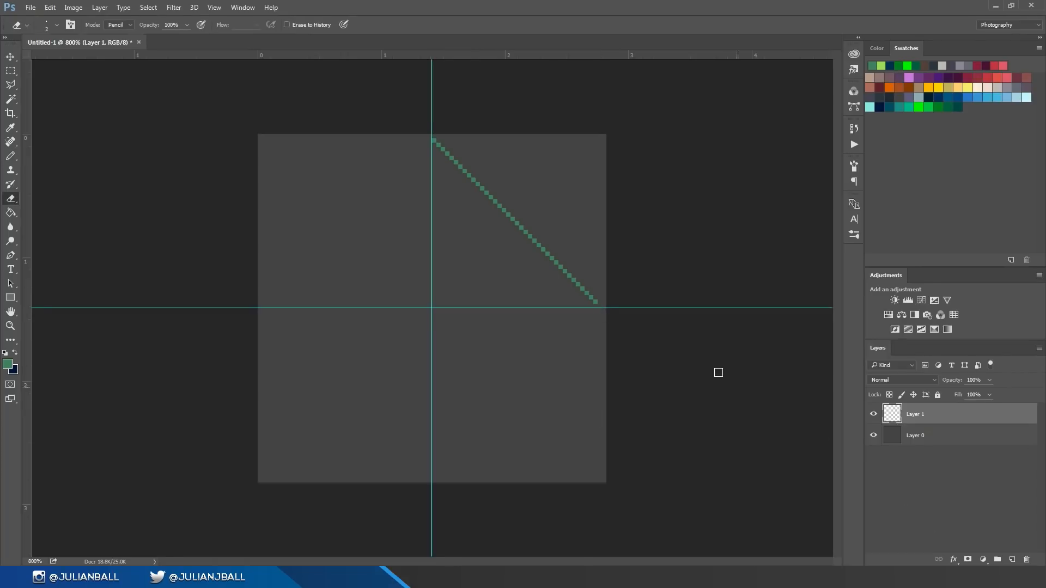
{"action": "key", "text": "ctrl+semicolon"}
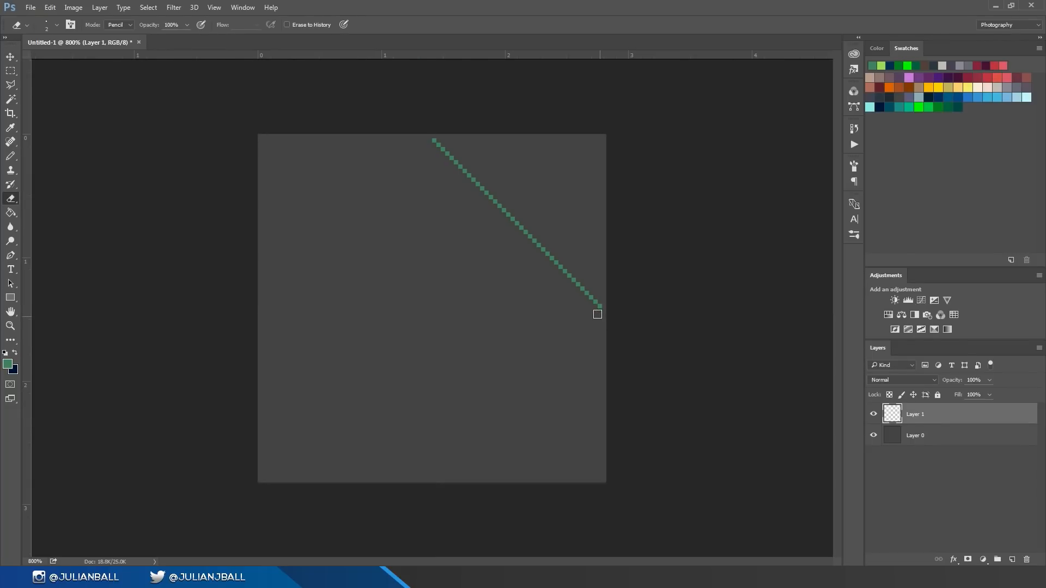
{"action": "key", "text": "ctrl+semicolon"}
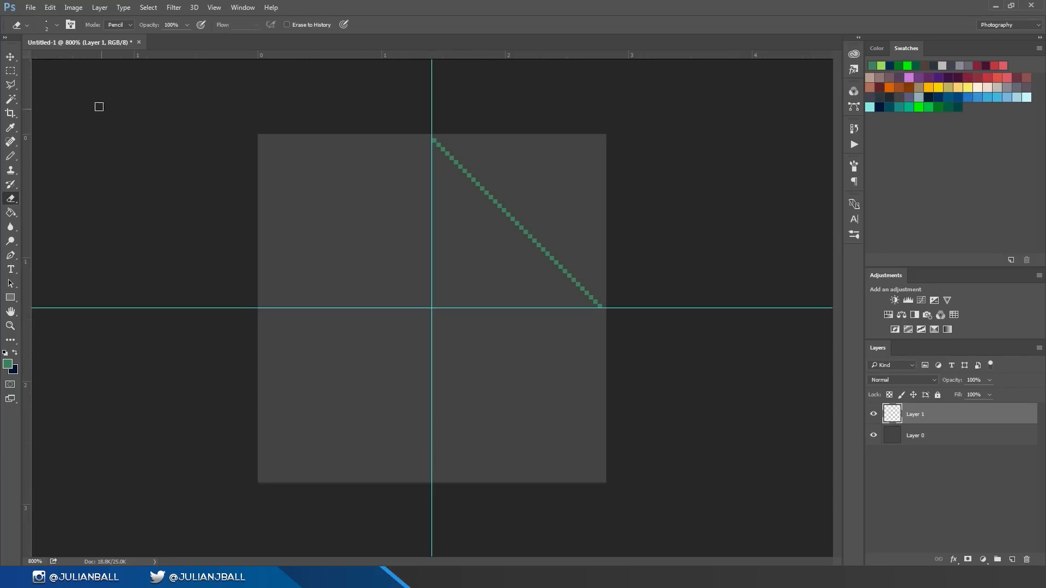
- Switch to the Move Tool and toggle the guides repeatedly, finishing with them hidden
{"action": "left_click", "coordinate": [10, 57]}
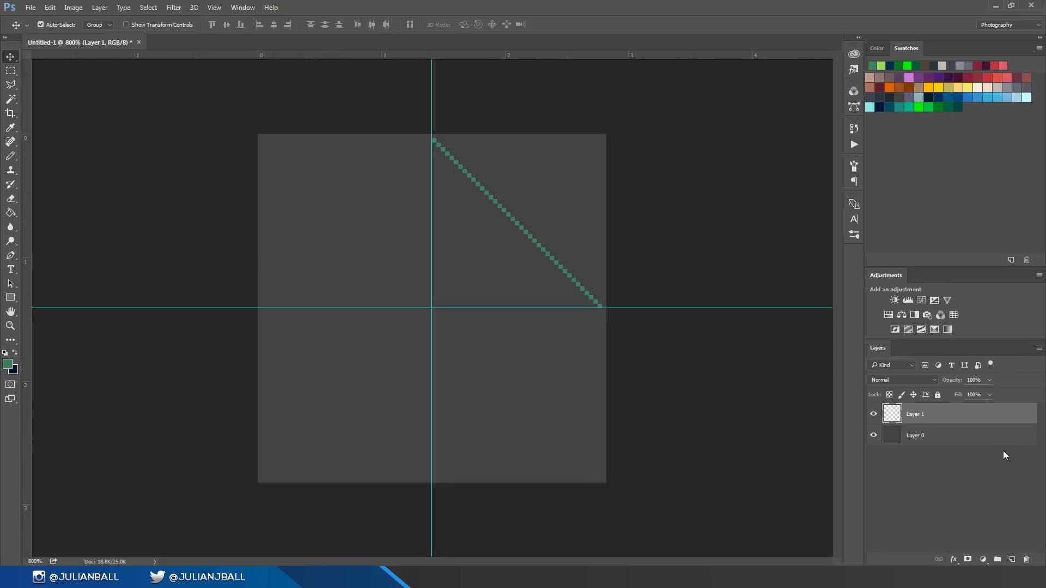
{"action": "key", "text": "ctrl+semicolon"}
{"action": "key", "text": "ctrl+semicolon"}
{"action": "key", "text": "ctrl+semicolon"}
{"action": "key", "text": "ctrl+semicolon"}
{"action": "key", "text": "ctrl+semicolon"}
{"action": "key", "text": "ctrl+semicolon"}
{"action": "key", "text": "ctrl+semicolon"}
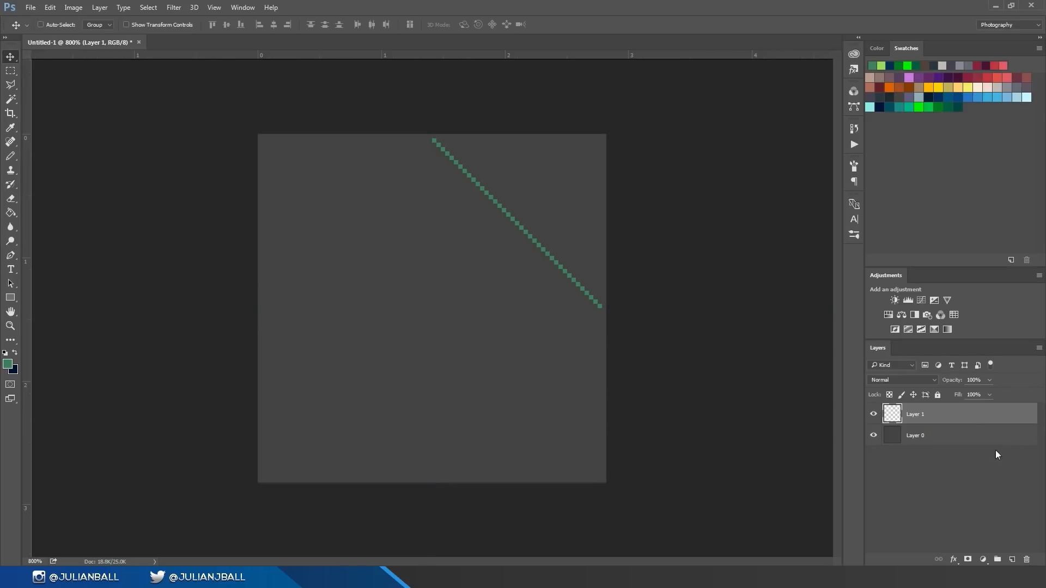
- Duplicate the diagonal line's layer, flip the copy vertically, place it directly below the original, and merge the two layers
{"action": "key", "text": "ctrl"}
{"action": "key", "text": "ctrl+j"}
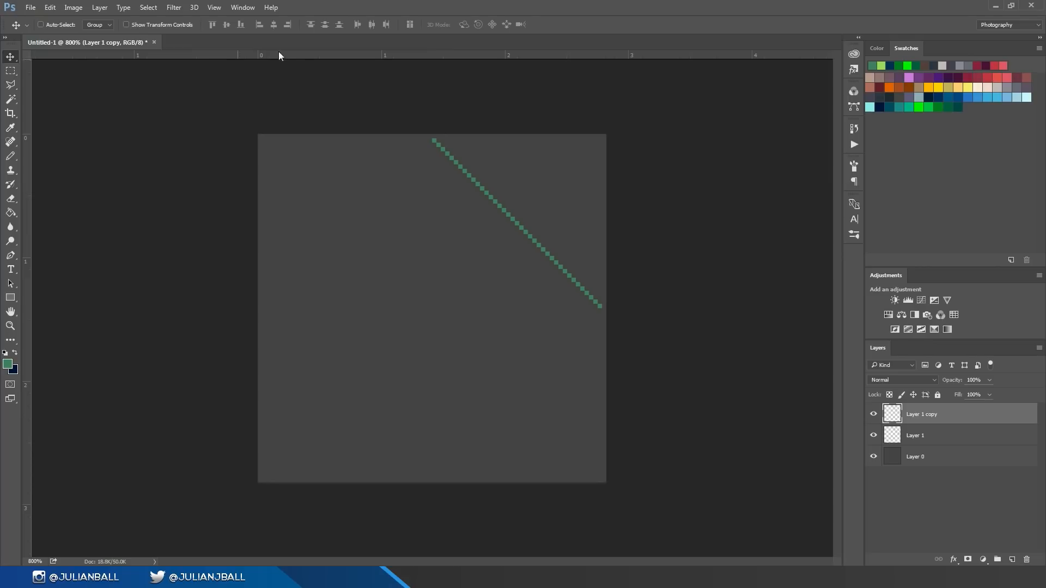
{"action": "key", "text": "ctrl+t"}
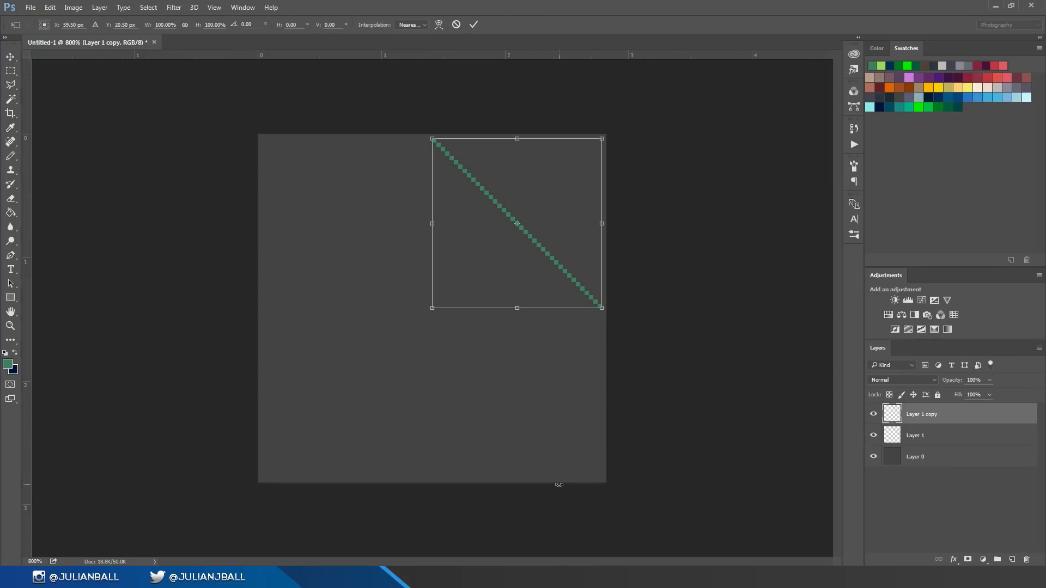
{"action": "right_click", "coordinate": [552, 290]}
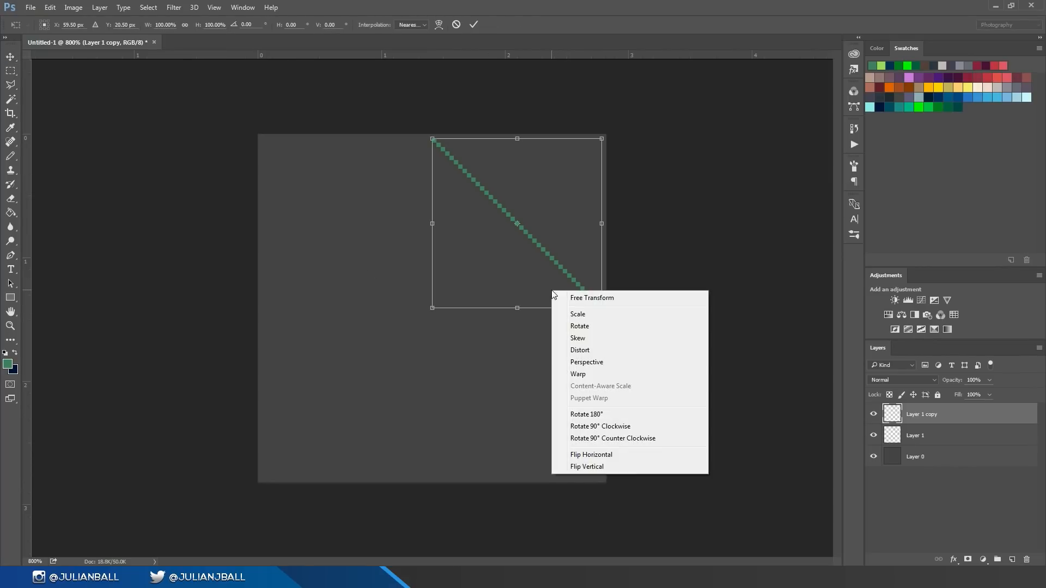
{"action": "left_click", "coordinate": [572, 465]}
{"action": "key", "text": "Return"}
{"action": "left_click_drag", "start_coordinate": [751, 255], "coordinate": [635, 404]}
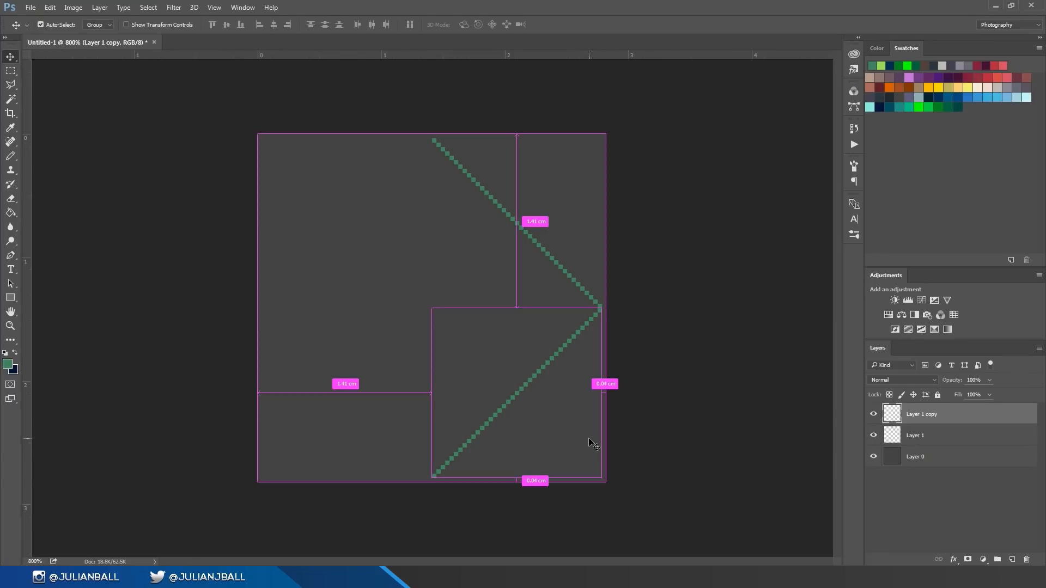
{"action": "key", "text": "ctrl+e"}
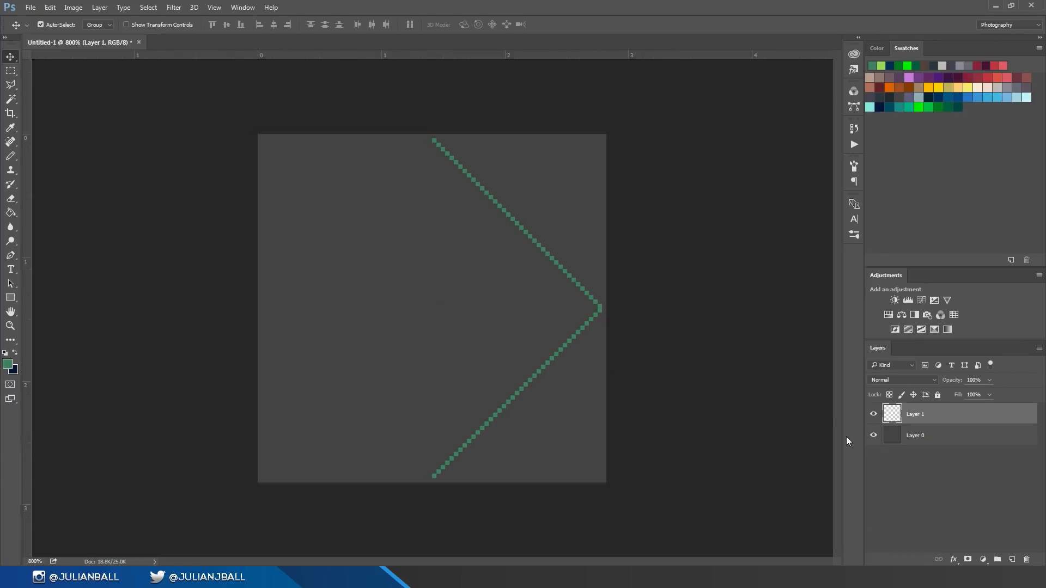
- Duplicate the arrow-shaped line layer, flip the copy horizontally, align it on the canvas's left half to close a diamond, and merge down
{"action": "key", "text": "ctrl+j"}
{"action": "key", "text": "ctrl+t"}
{"action": "right_click", "coordinate": [531, 377]}
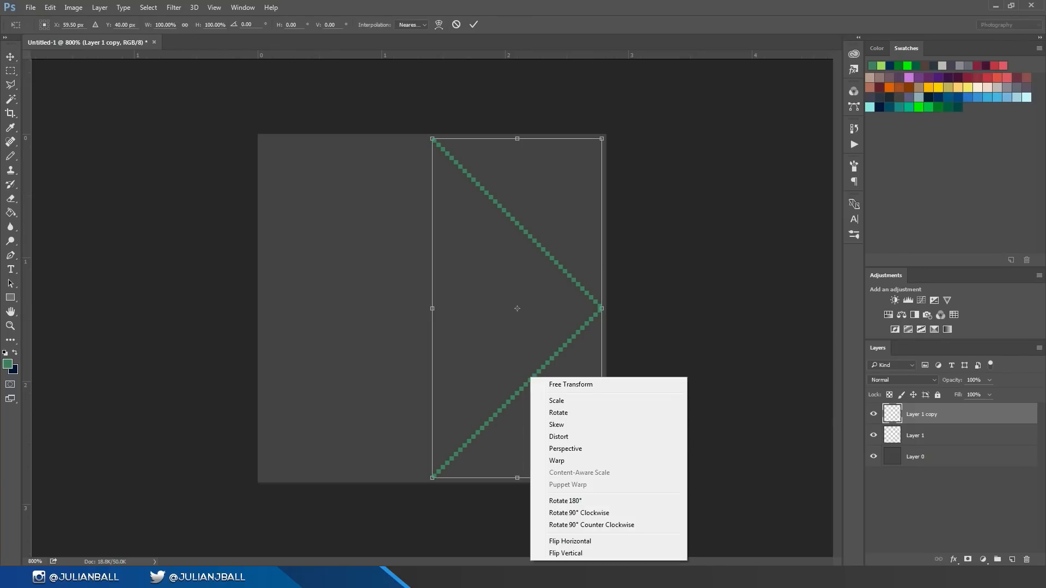
{"action": "left_click", "coordinate": [567, 541]}
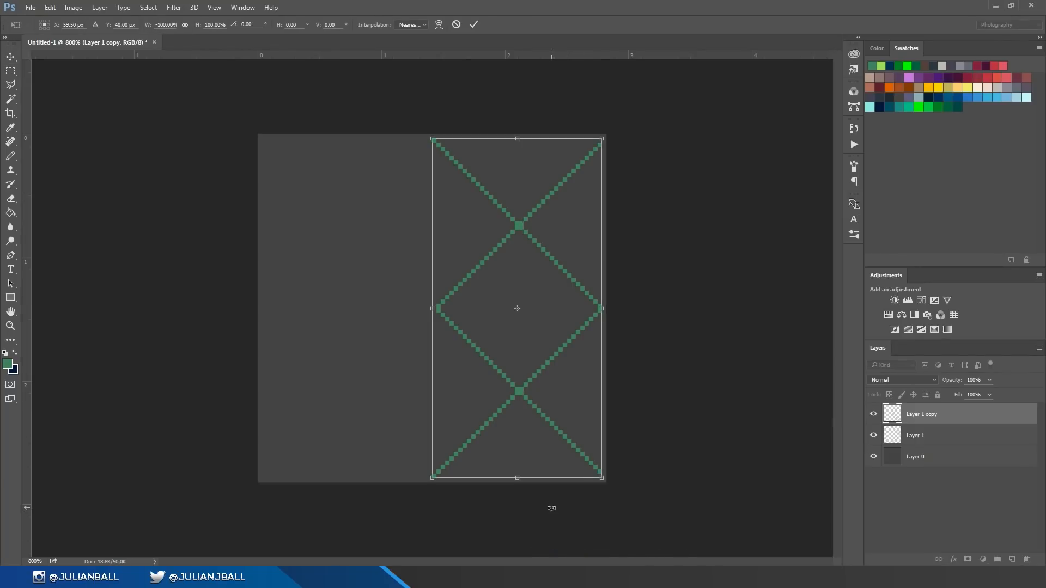
{"action": "key", "text": "Return"}
{"action": "left_click_drag", "start_coordinate": [541, 308], "coordinate": [371, 308]}
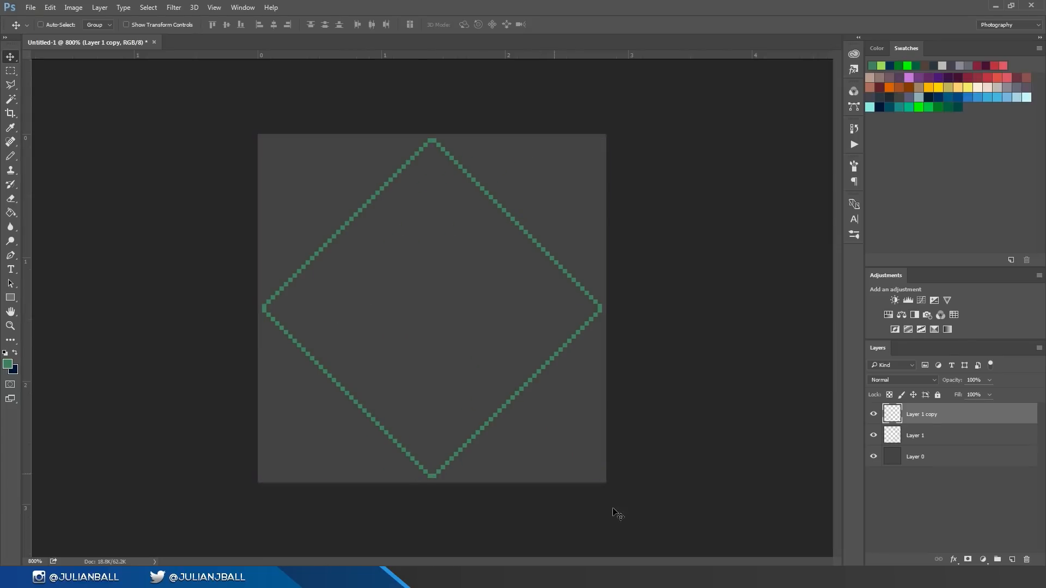
{"action": "key", "text": "ctrl+e"}
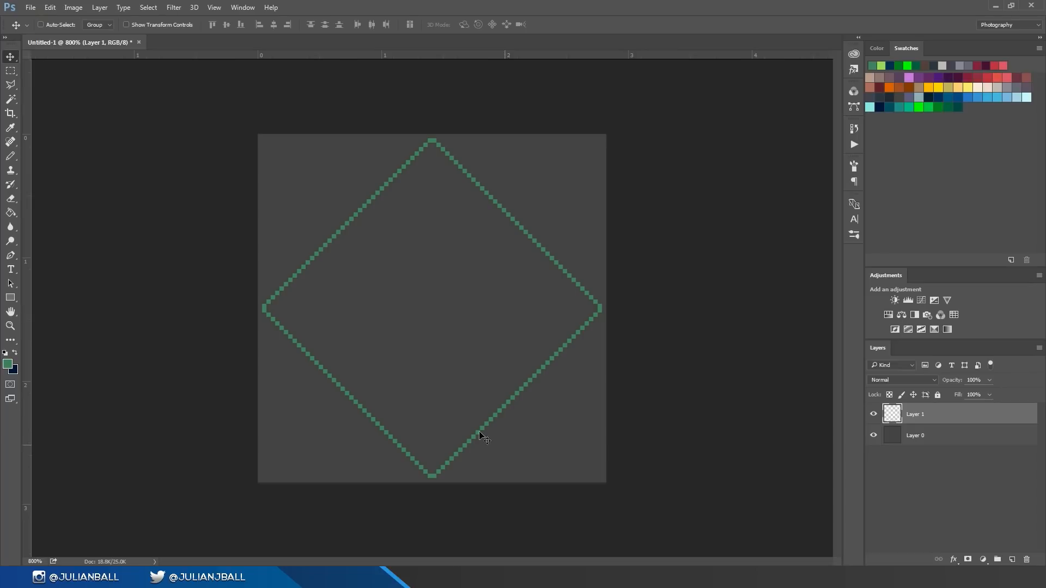
- Try filling the diamond with the Paint Bucket, first without and then with anti-aliasing, and undo the fills
{"action": "left_click", "coordinate": [10, 212]}
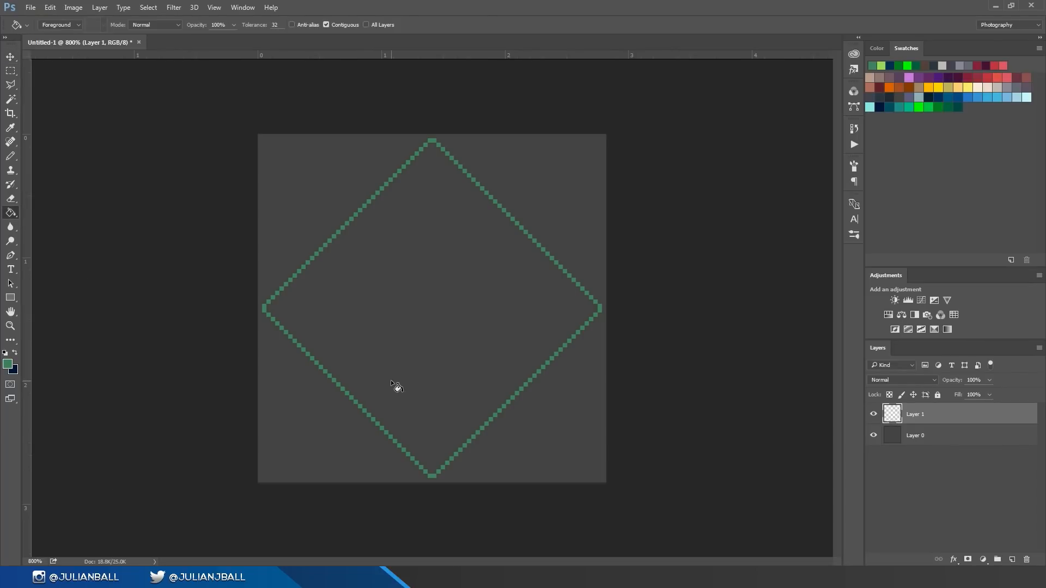
{"action": "left_click", "coordinate": [449, 353]}
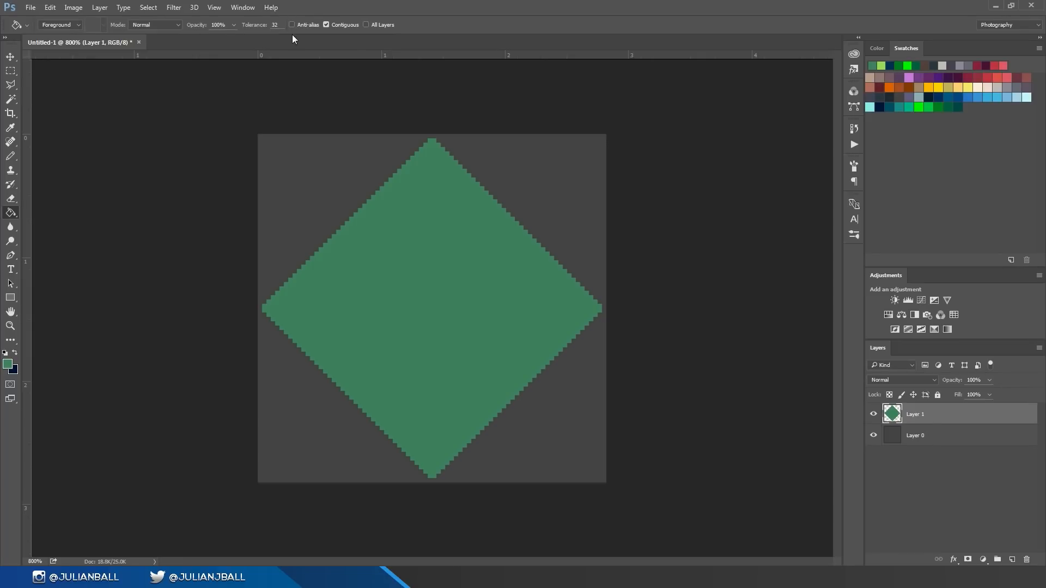
{"action": "key", "text": "ctrl+z"}
{"action": "left_click", "coordinate": [388, 320]}
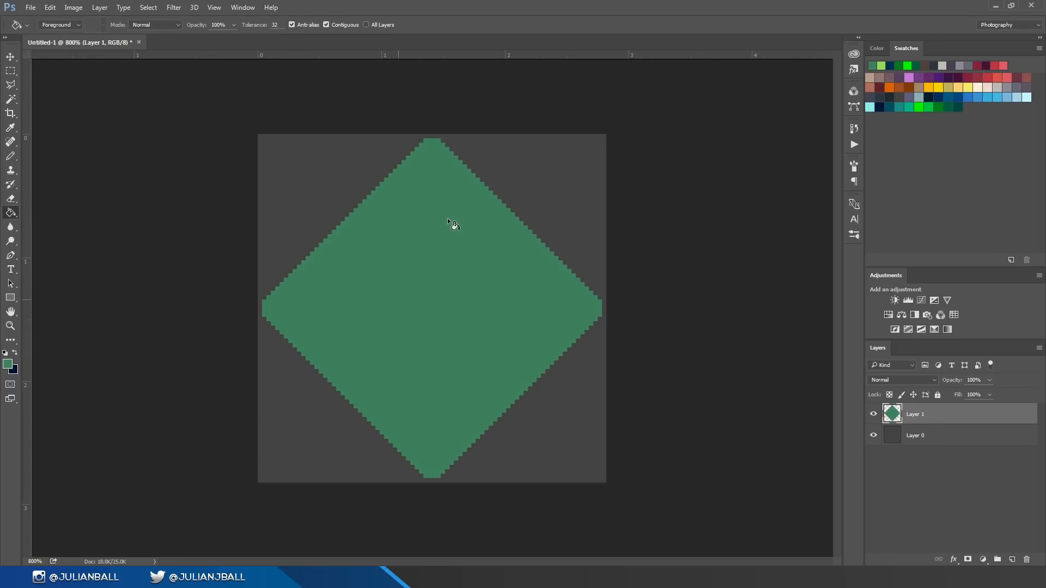
{"action": "key", "text": "ctrl+z"}
{"action": "key", "text": "ctrl+z"}
{"action": "key", "text": "ctrl+z"}
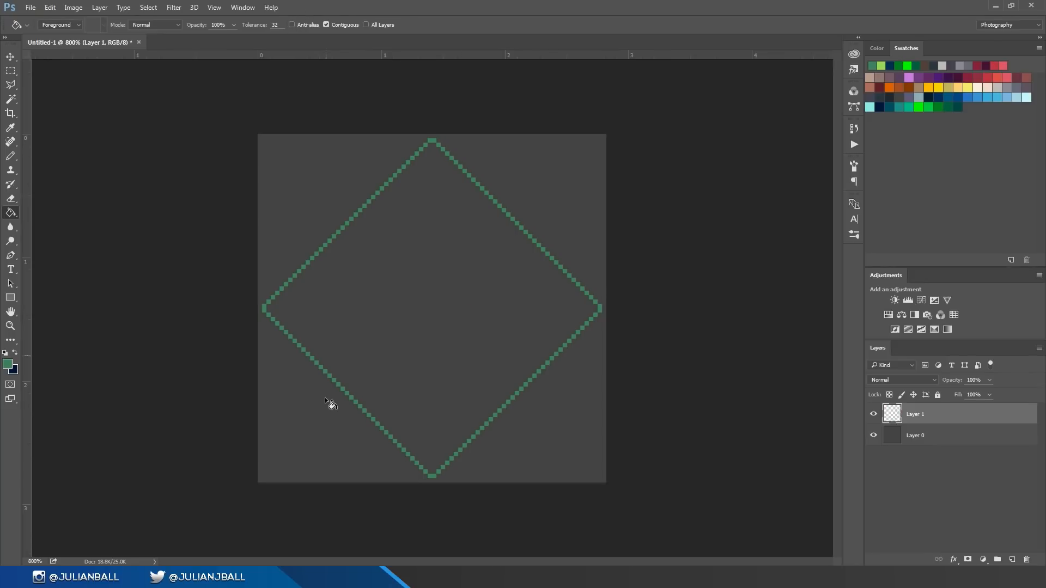
- Fill the diamond outline with the green foreground color with anti-aliasing off, and switch to the Move Tool
{"action": "left_click", "coordinate": [366, 351]}
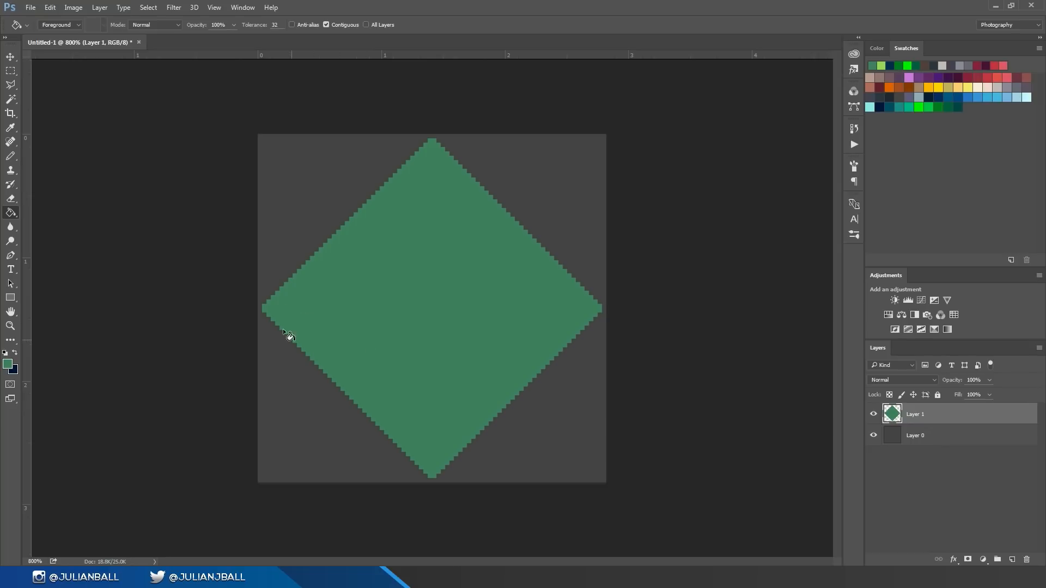
{"action": "left_click", "coordinate": [11, 56]}
{"action": "mouse_move", "coordinate": [400, 312]}
{"action": "left_mouse_down"}
{"action": "mouse_move", "coordinate": [412, 308]}
{"action": "mouse_move", "coordinate": [409, 320]}
{"action": "left_mouse_up"}
{"action": "key", "text": "ctrl+z"}
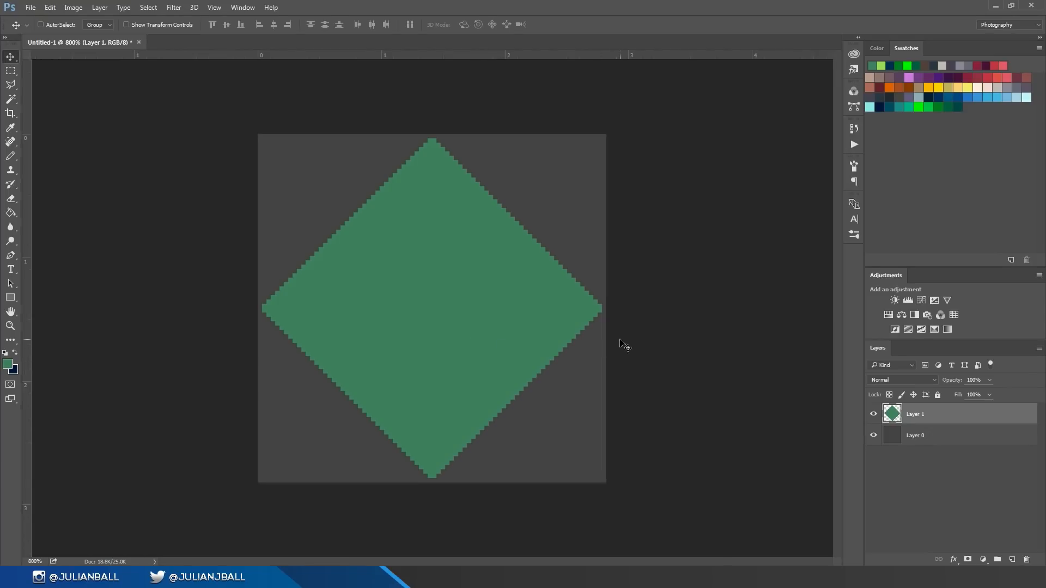
- Free-transform the diamond around its center, squashing its height to about 49% while keeping the full width
{"action": "key", "text": "ctrl+t"}
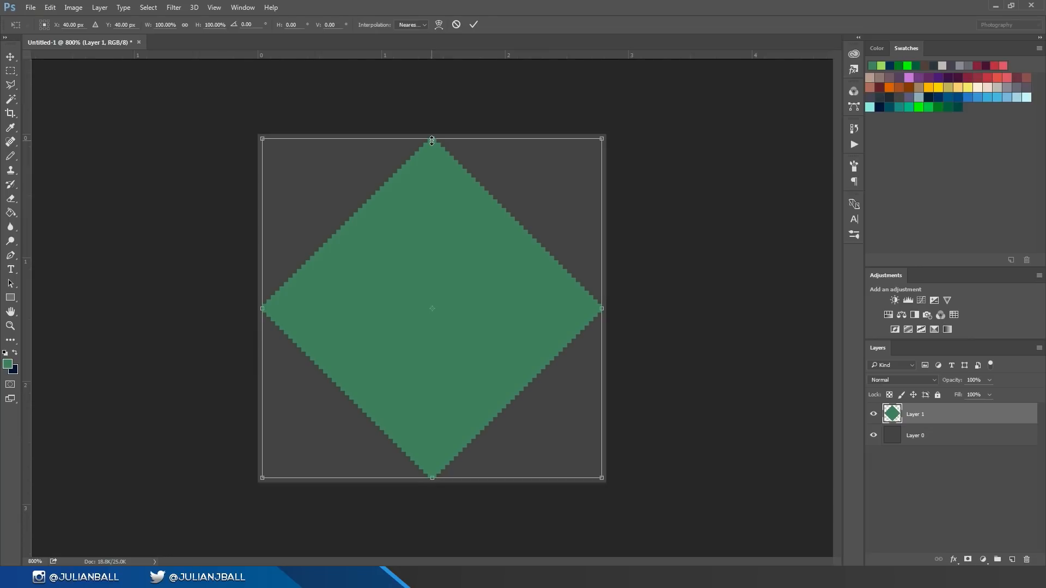
{"action": "mouse_move", "coordinate": [432, 141]}
{"action": "left_mouse_down"}
{"action": "mouse_move", "coordinate": [432, 226]}
{"action": "mouse_move", "coordinate": [433, 149]}
{"action": "left_mouse_up"}
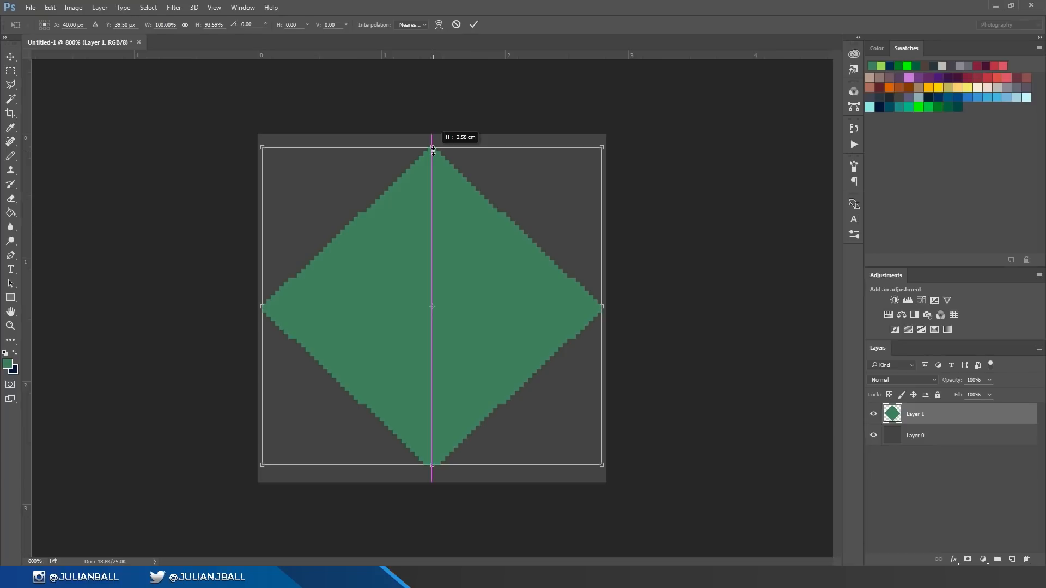
{"action": "left_click_drag", "start_coordinate": [433, 149], "coordinate": [437, 227]}
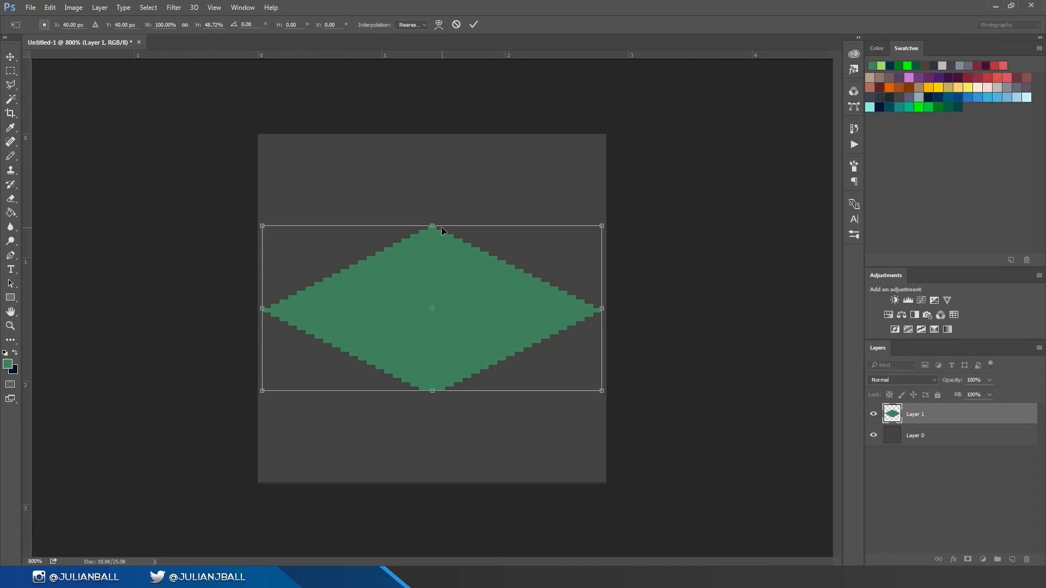
{"action": "key", "text": "Return"}
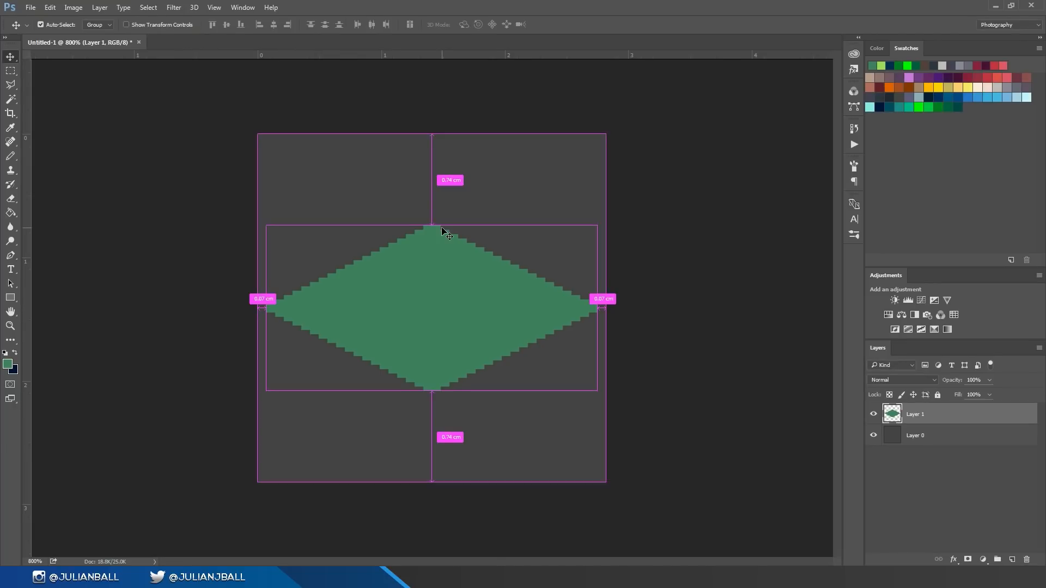
{"action": "key", "text": "ctrl+plus"}
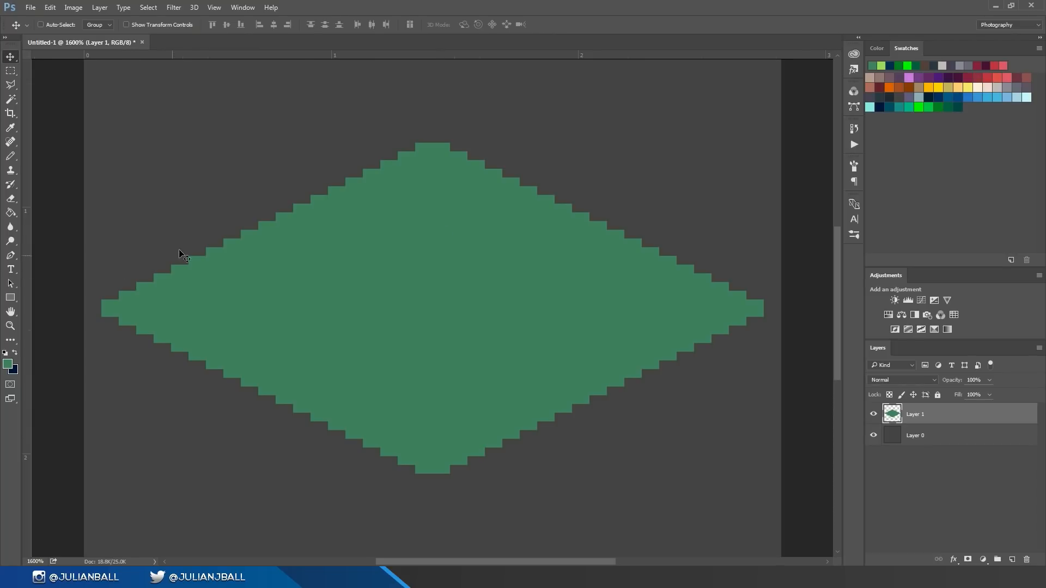
{"action": "key", "text": "ctrl+minus"}
{"action": "key", "text": "ctrl+minus"}
{"action": "mouse_move", "coordinate": [414, 287]}
{"action": "left_mouse_down"}
{"action": "mouse_move", "coordinate": [431, 292]}
{"action": "mouse_move", "coordinate": [432, 283]}
{"action": "left_mouse_up"}
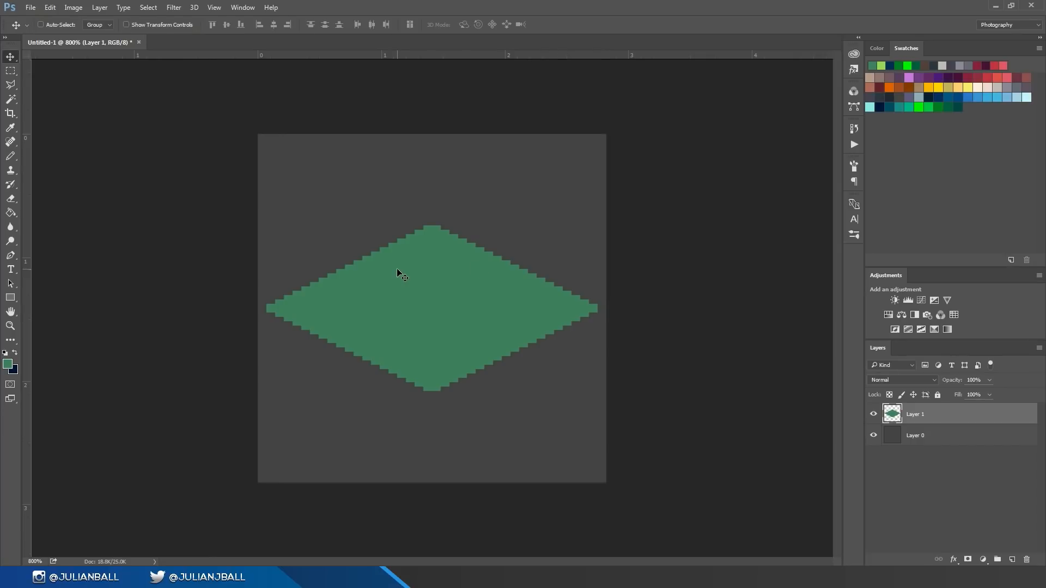
- Try a short pencil stroke in the empty area above the flattened diamond and undo it
{"action": "key", "text": "b"}
{"action": "left_click_drag", "start_coordinate": [335, 154], "coordinate": [375, 168]}
{"action": "key", "text": "ctrl+z"}
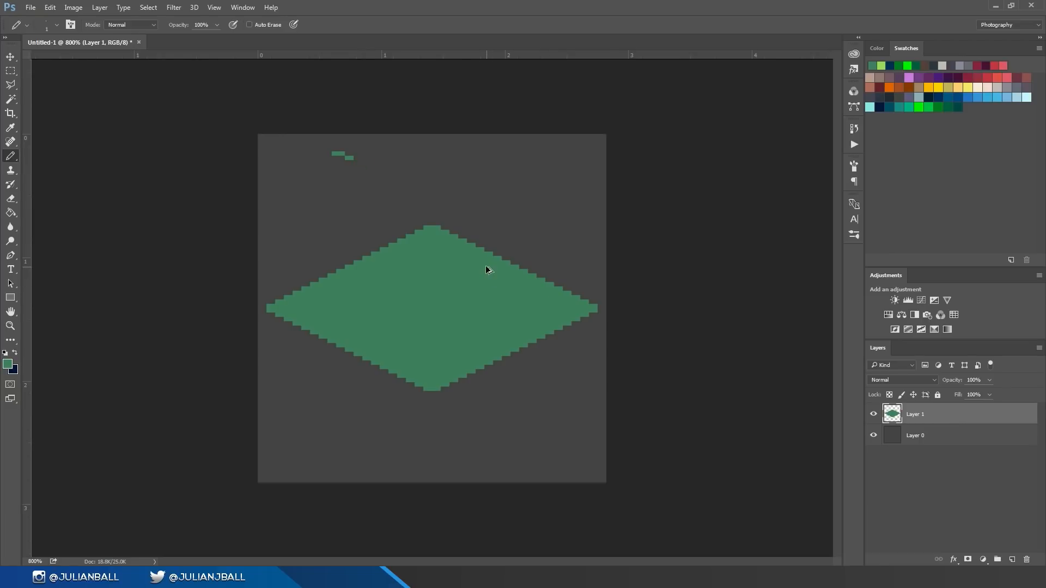
{"action": "key", "text": "ctrl+alt+z"}
- Move the flattened diamond straight down by about 15 pixels and duplicate its layer
{"action": "key", "text": "v"}
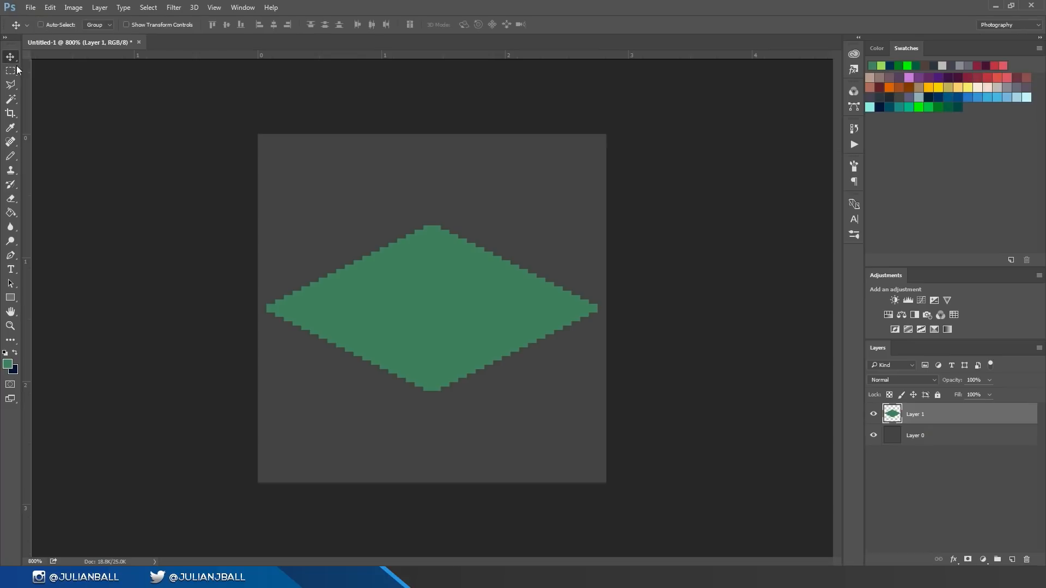
{"action": "left_click_drag", "start_coordinate": [614, 264], "coordinate": [527, 354]}
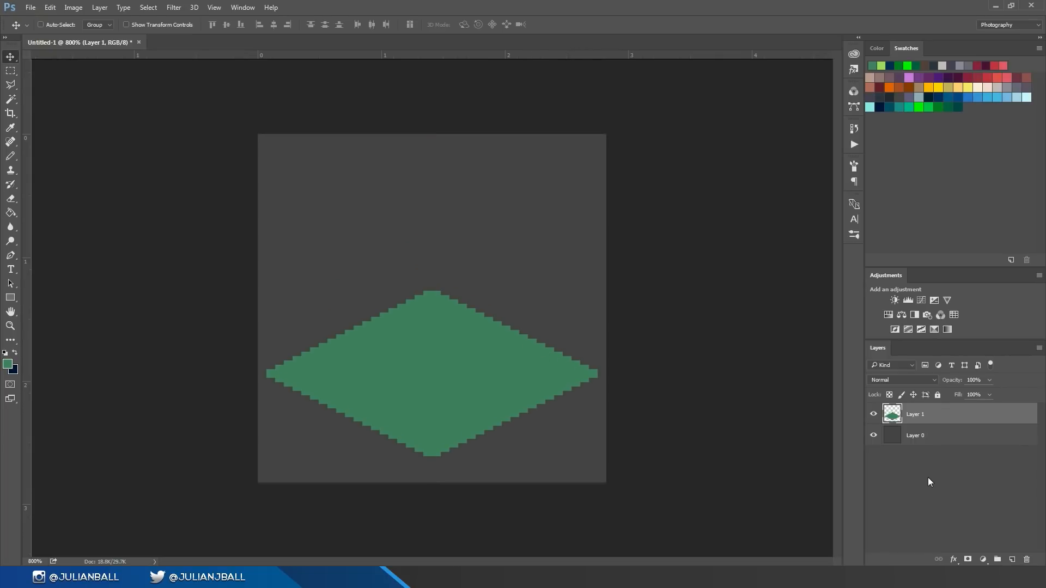
{"action": "key", "text": "ctrl"}
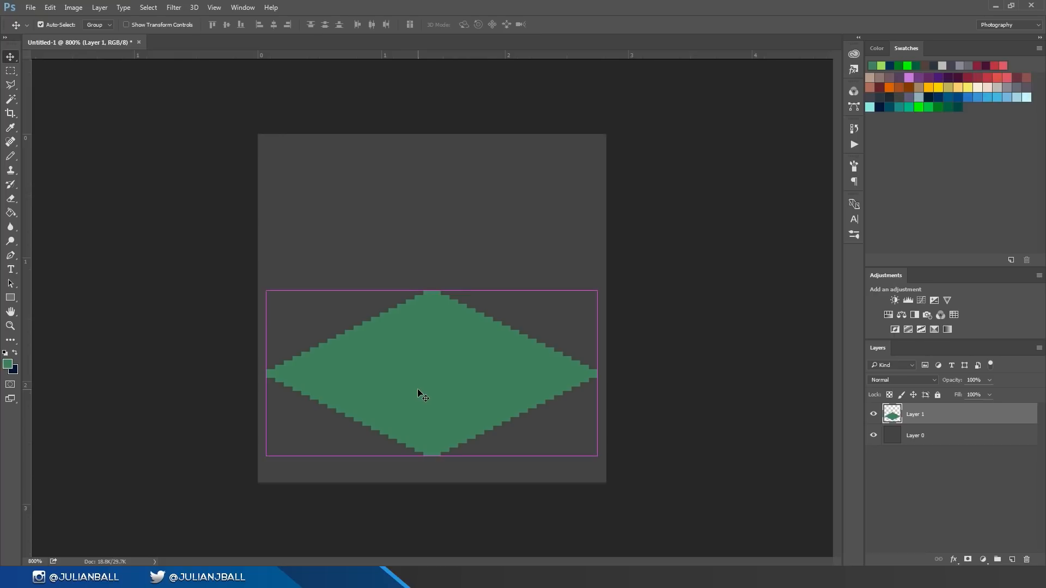
{"action": "key", "text": "ctrl+j"}
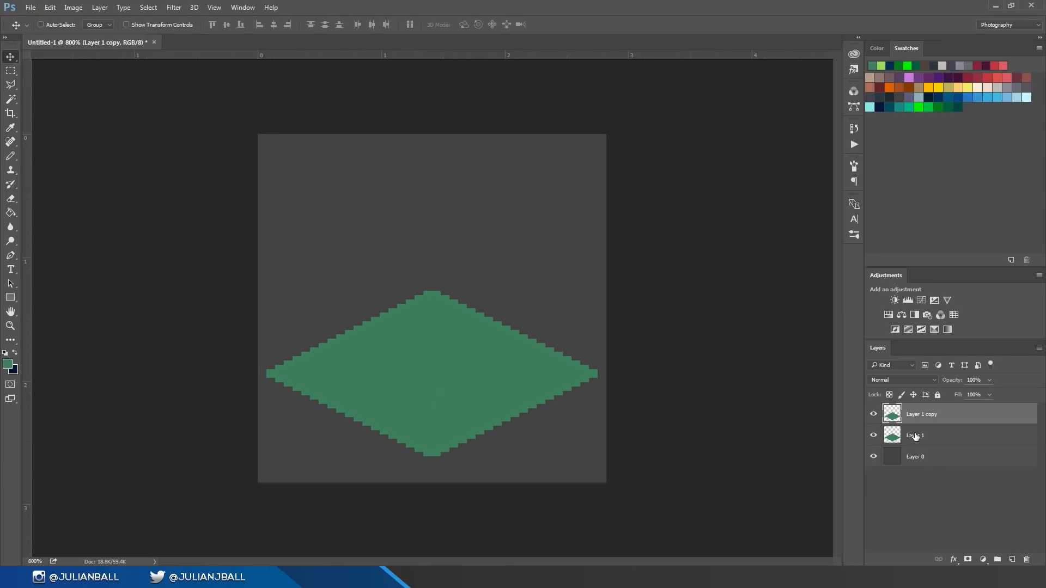
- Hide the duplicate layer and move the diamond on Layer 1 straight up by about 15 pixels
{"action": "left_click", "coordinate": [873, 414]}
{"action": "left_click", "coordinate": [891, 436]}
{"action": "left_click_drag", "start_coordinate": [487, 360], "coordinate": [487, 294]}
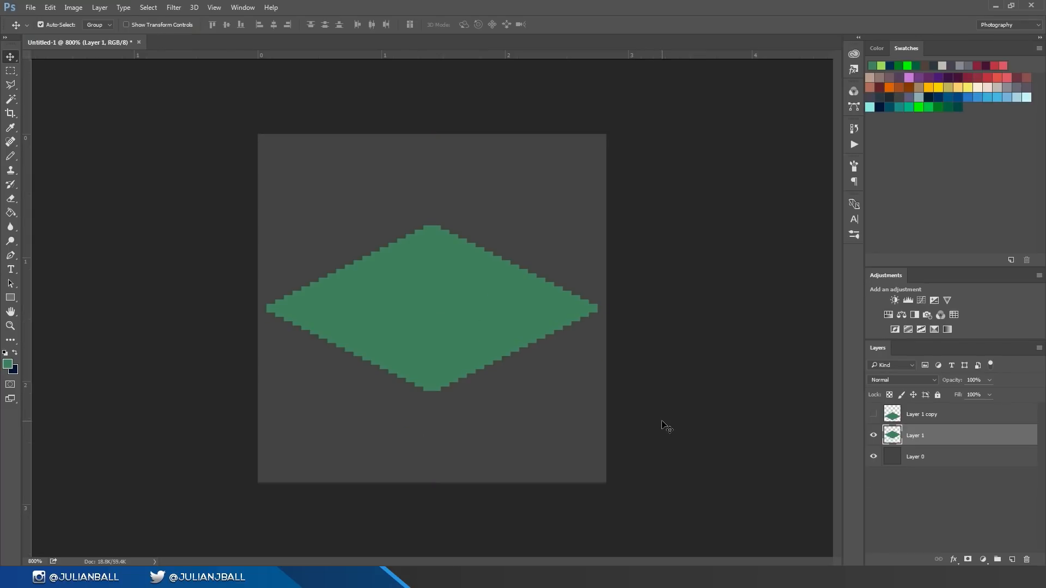
- Duplicate Layer 1, nudge the copy 2 pixels down, and merge it into Layer 1 to begin the block's side walls
{"action": "key", "text": "ctrl+j"}
{"action": "key", "text": "Down"}
{"action": "key", "text": "Down"}
{"action": "key", "text": "Down"}
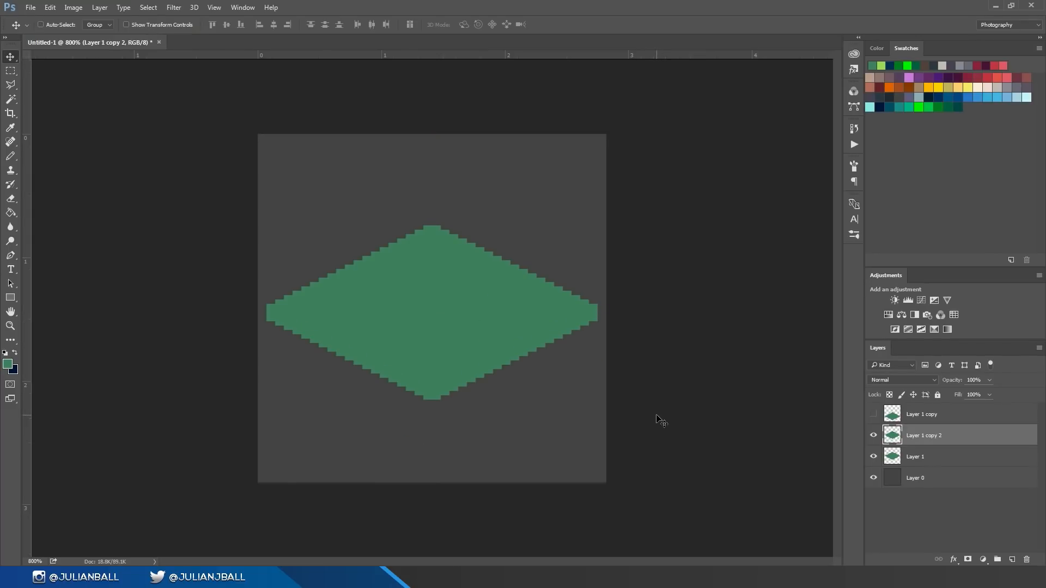
{"action": "key", "text": "Up"}
{"action": "key", "text": "ctrl"}
{"action": "key", "text": "Delete"}
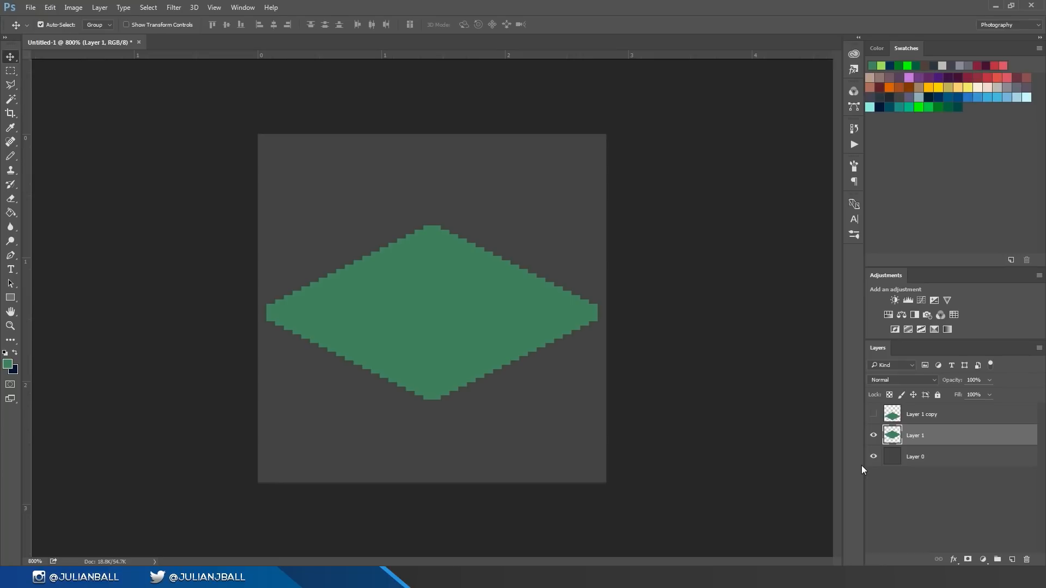
- Extend the block's side walls about 4 more pixels downward by duplicating Layer 1 and nudging the copy down
{"action": "key", "text": "ctrl+j"}
{"action": "key", "text": "Down"}
{"action": "key", "text": "Down"}
{"action": "key", "text": "Down"}
{"action": "key", "text": "Down"}
{"action": "key", "text": "Down"}
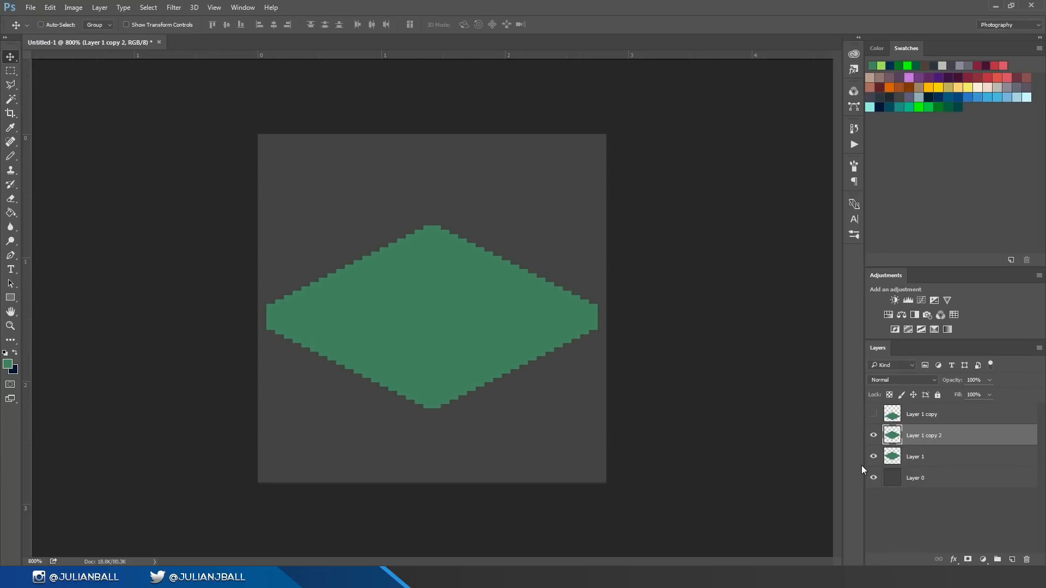
{"action": "key", "text": "Up"}
{"action": "key", "text": "Up"}
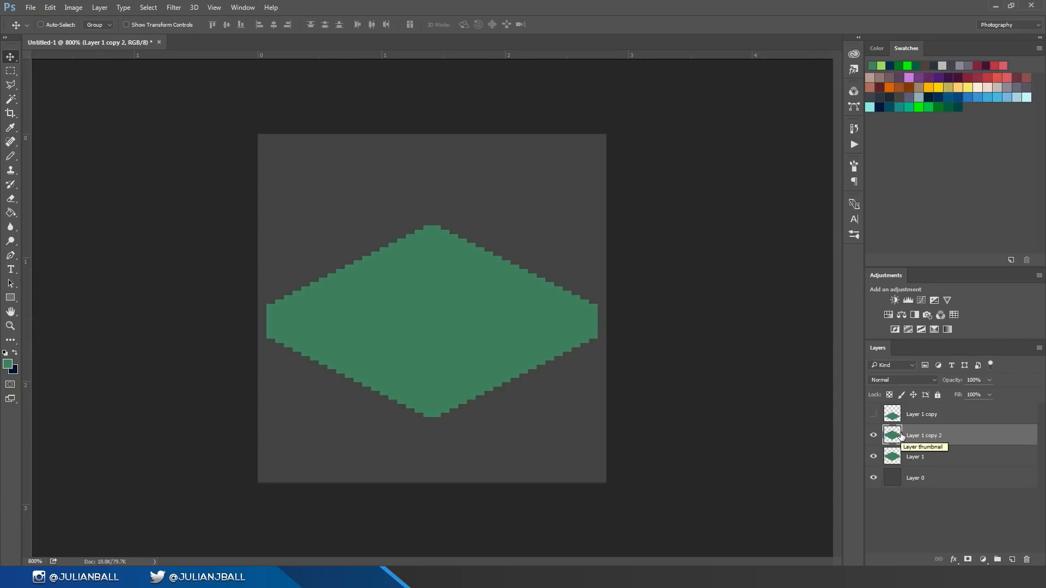
- Lower a merged copy of the shape about 8 pixels, keeping its side edges free of gaps with the layer beneath
{"action": "key", "text": "Down"}
{"action": "key", "text": "Down"}
{"action": "key", "text": "Down"}
{"action": "key", "text": "Down"}
{"action": "key", "text": "Down"}
{"action": "key", "text": "Down"}
{"action": "key", "text": "Down"}
{"action": "key", "text": "Up"}
{"action": "key", "text": "Up"}
{"action": "key", "text": "Up"}
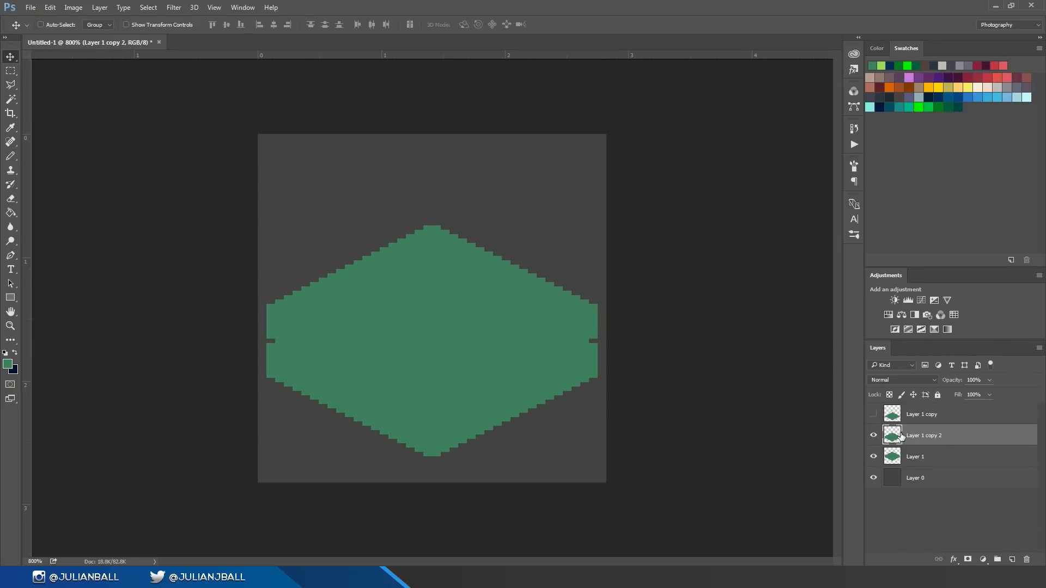
{"action": "key", "text": "Down"}
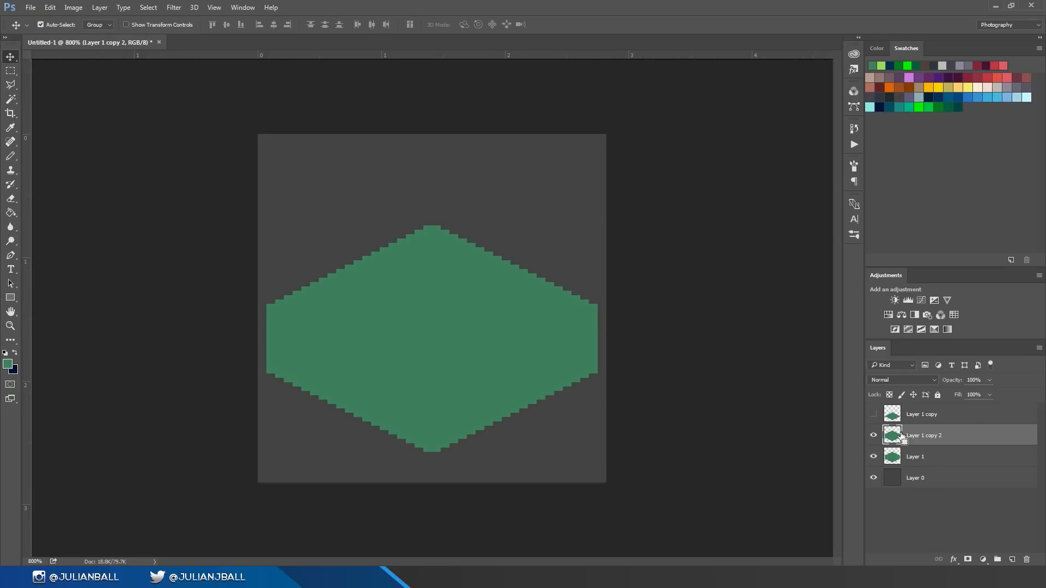
- Extend the block downward past the canvas's bottom edge with a further lowered copy, and merge it into Layer 1
{"action": "key", "text": "Down"}
{"action": "key", "text": "Down"}
{"action": "key", "text": "Down"}
{"action": "key", "text": "Down"}
{"action": "key", "text": "Down"}
{"action": "key", "text": "Down"}
{"action": "key", "text": "Down"}
{"action": "key", "text": "Down"}
{"action": "key", "text": "Down"}
{"action": "key", "text": "Down"}
{"action": "key", "text": "Down"}
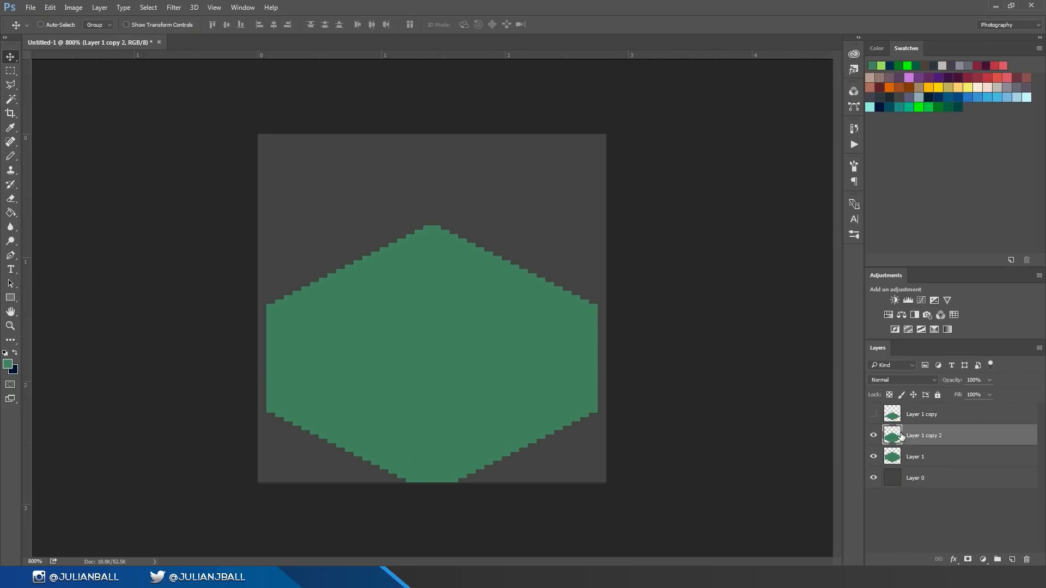
{"action": "key", "text": "ctrl+e"}
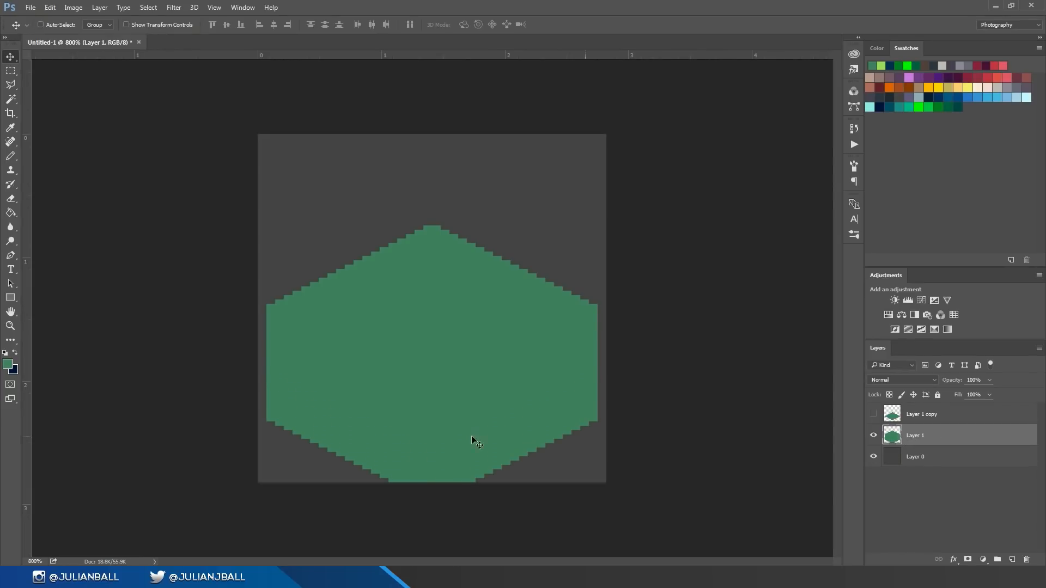
- Move the Layer 1 shape about 19 pixels down so its lower part runs off the canvas
{"action": "left_click_drag", "start_coordinate": [537, 406], "coordinate": [538, 463]}
{"action": "left_click_drag", "start_coordinate": [599, 421], "coordinate": [599, 443]}
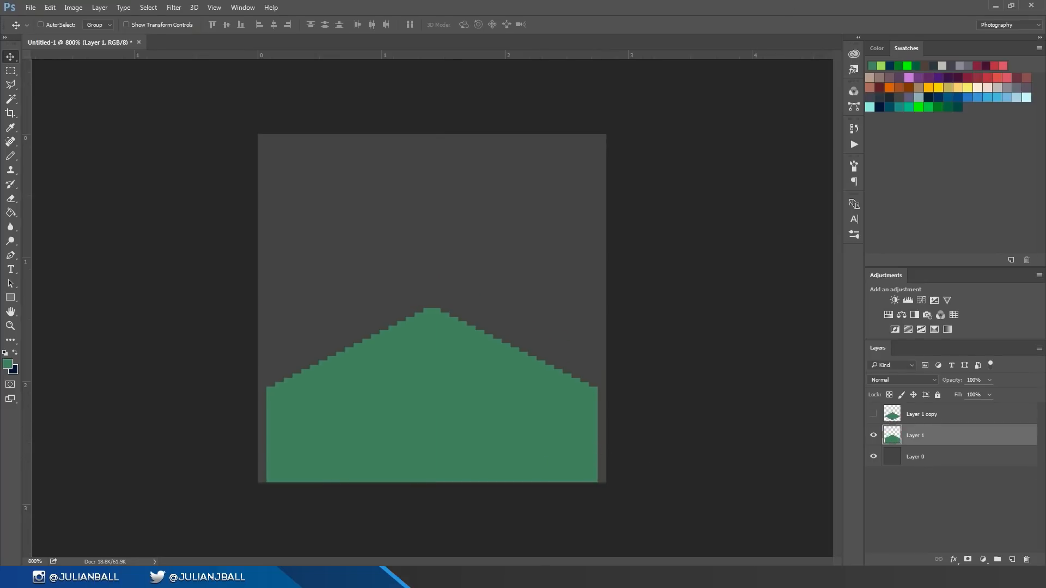
{"action": "key", "text": "space"}
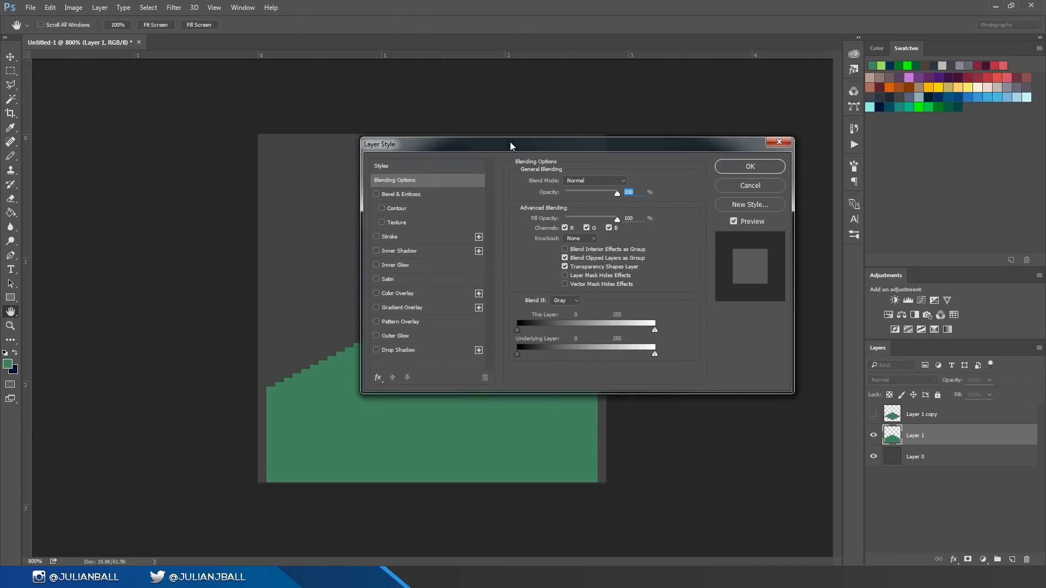
- Give Layer 1 a Color Overlay in a very dark brown at 100% opacity
{"action": "left_click", "coordinate": [409, 306]}
{"action": "left_click", "coordinate": [378, 307]}
{"action": "left_click", "coordinate": [379, 293]}
{"action": "left_click", "coordinate": [633, 185]}
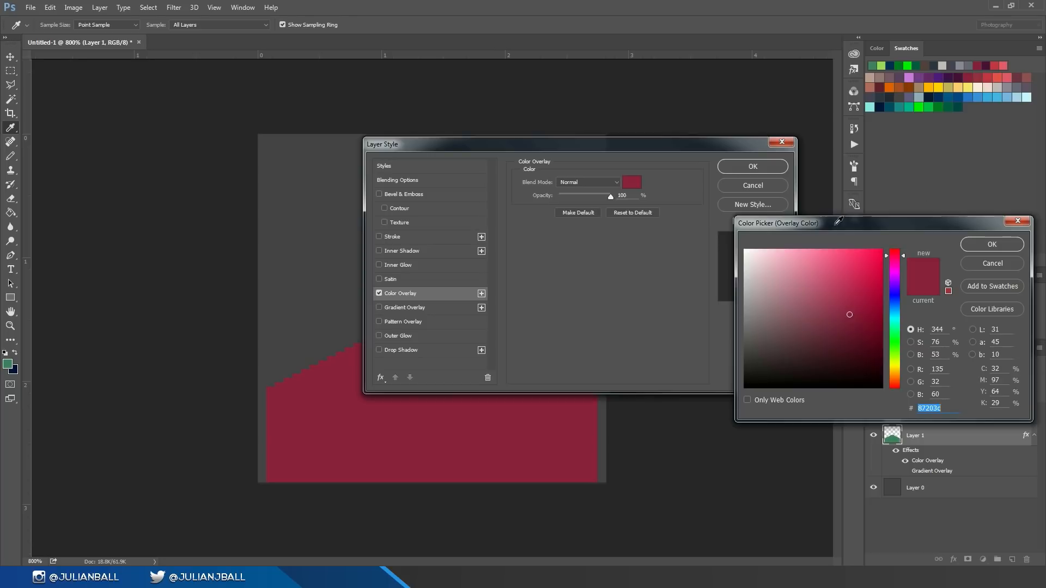
{"action": "left_click", "coordinate": [908, 88]}
{"action": "left_click_drag", "start_coordinate": [824, 335], "coordinate": [815, 352]}
{"action": "left_click_drag", "start_coordinate": [894, 380], "coordinate": [894, 388]}
{"action": "left_click", "coordinate": [806, 363]}
{"action": "left_click", "coordinate": [992, 244]}
{"action": "left_click", "coordinate": [763, 172]}
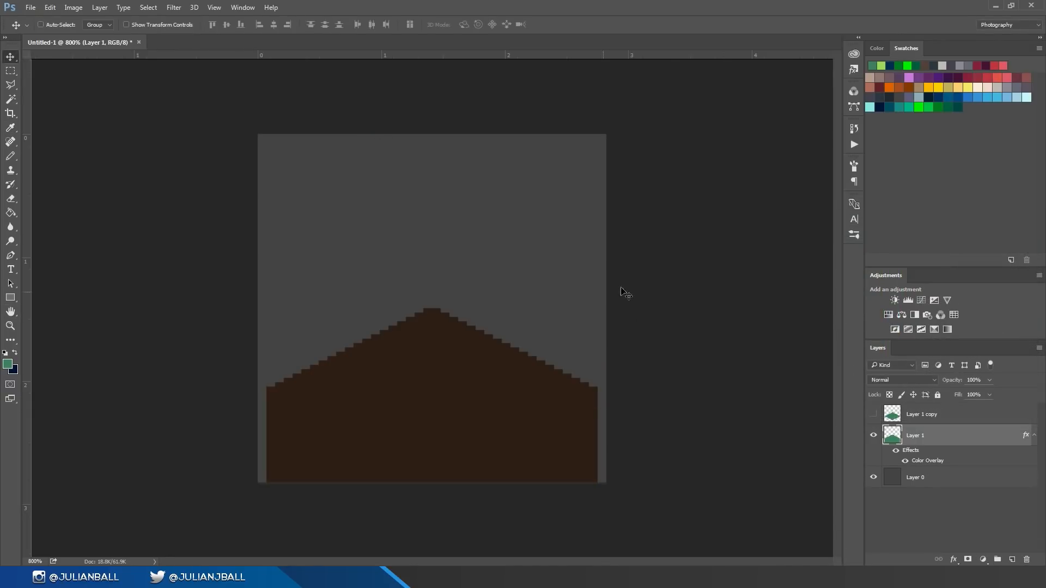
- Duplicate Layer 1 and delete the right half of the copy from the canvas's vertical centre line outward
{"action": "key", "text": "ctrl"}
{"action": "key", "text": "ctrl+j"}
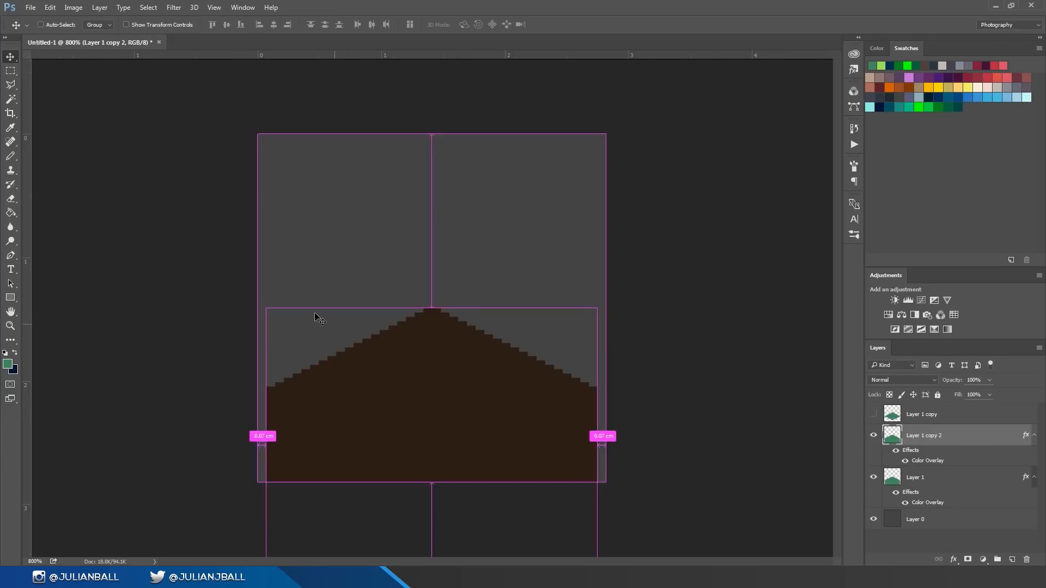
{"action": "left_click", "coordinate": [7, 73]}
{"action": "left_click_drag", "start_coordinate": [675, 142], "coordinate": [433, 518]}
{"action": "key", "text": "Delete"}
{"action": "key", "text": "ctrl+d"}
- Set the left-half copy's Color Overlay to brown 663a27 and merge the copy with Layer 1
{"action": "double_click", "coordinate": [975, 436]}
{"action": "left_click", "coordinate": [434, 297]}
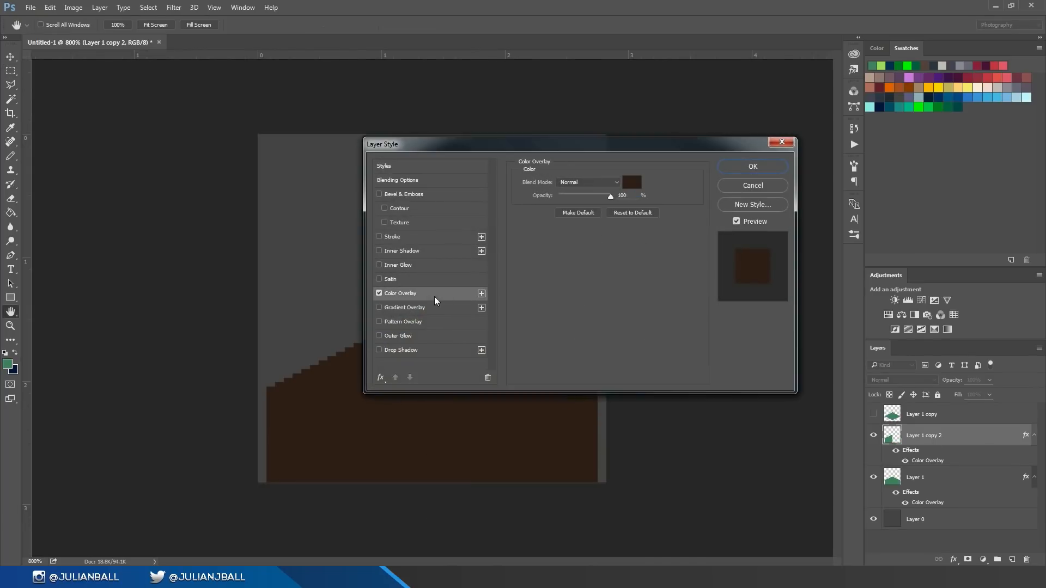
{"action": "left_click", "coordinate": [629, 187]}
{"action": "left_click_drag", "start_coordinate": [822, 367], "coordinate": [813, 343]}
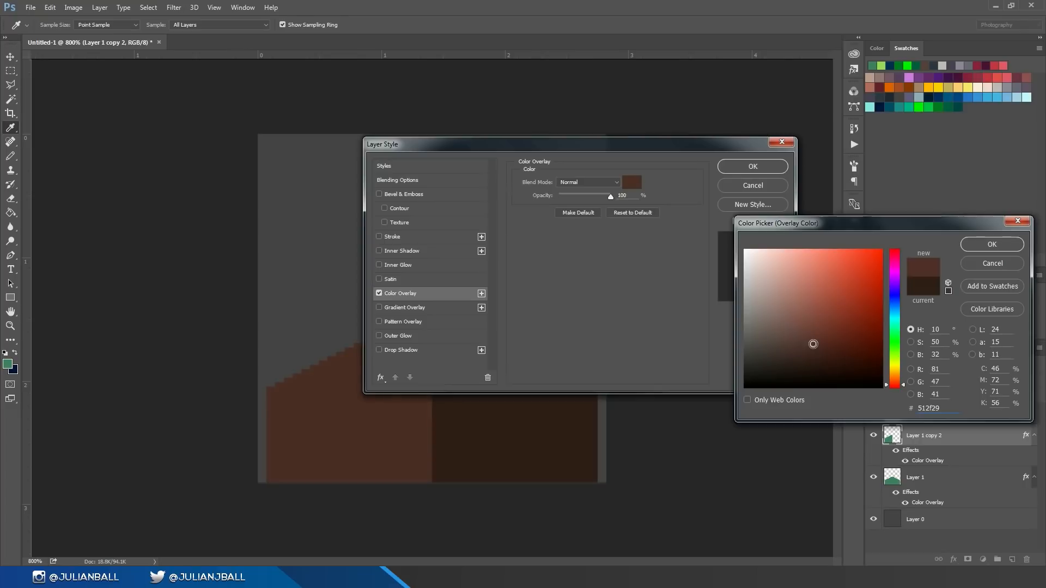
{"action": "left_click", "coordinate": [821, 340]}
{"action": "left_click", "coordinate": [898, 380]}
{"action": "left_click", "coordinate": [897, 382]}
{"action": "left_click", "coordinate": [822, 325]}
{"action": "left_click", "coordinate": [830, 333]}
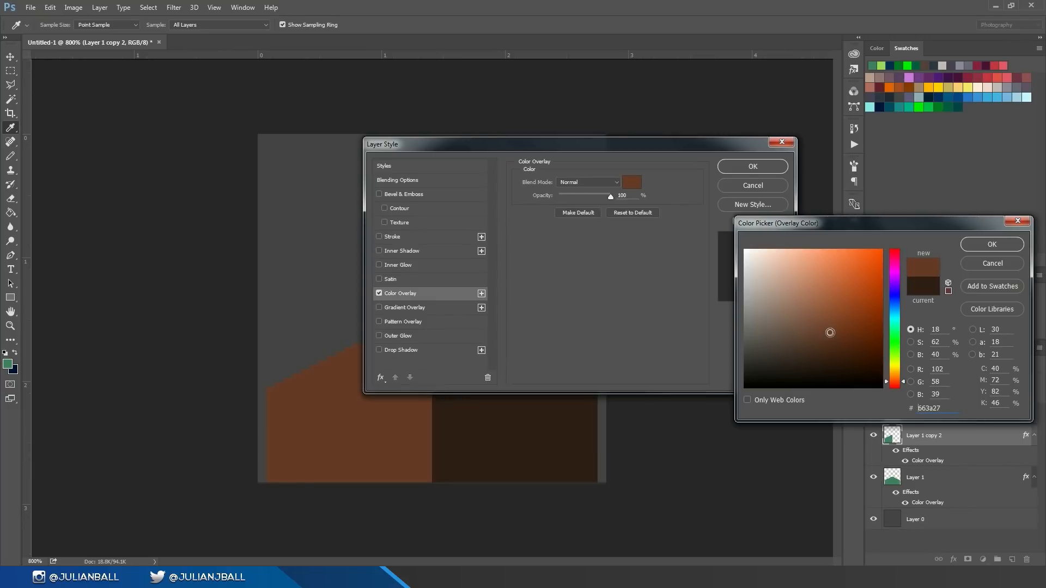
{"action": "left_click", "coordinate": [991, 244]}
{"action": "left_click", "coordinate": [753, 166]}
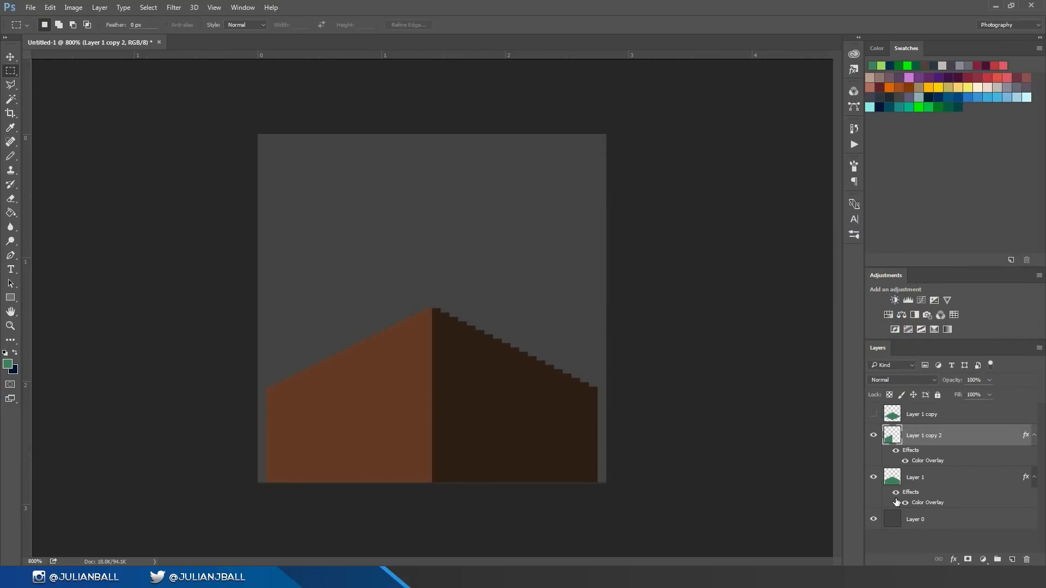
{"action": "left_click", "coordinate": [915, 478], "text": "shift"}
{"action": "key", "text": "ctrl+e"}
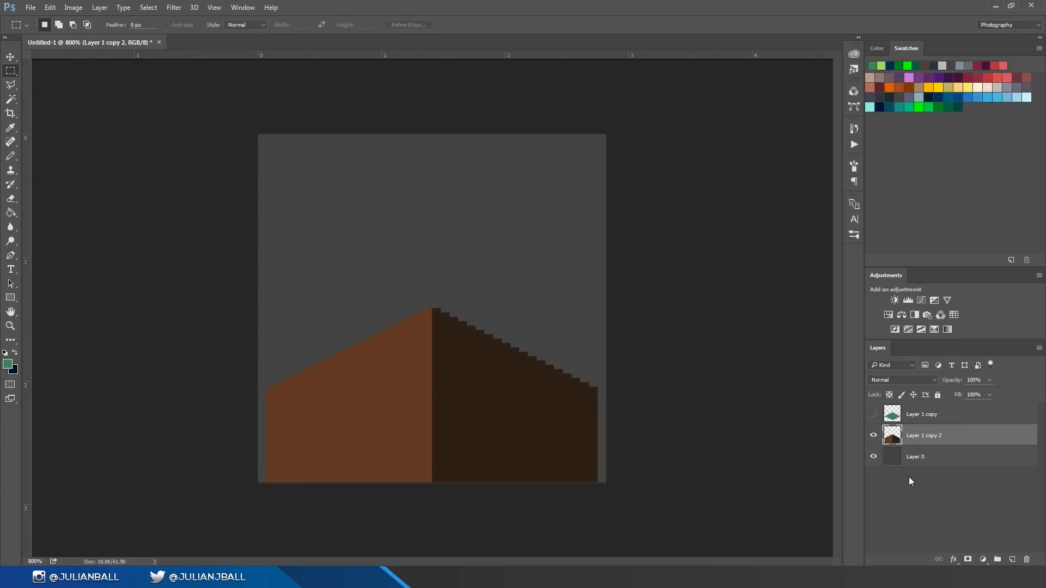
- Show the Layer 1 copy diamond and nudge it 2 pixels down onto the brown walls
{"action": "left_click", "coordinate": [875, 415]}
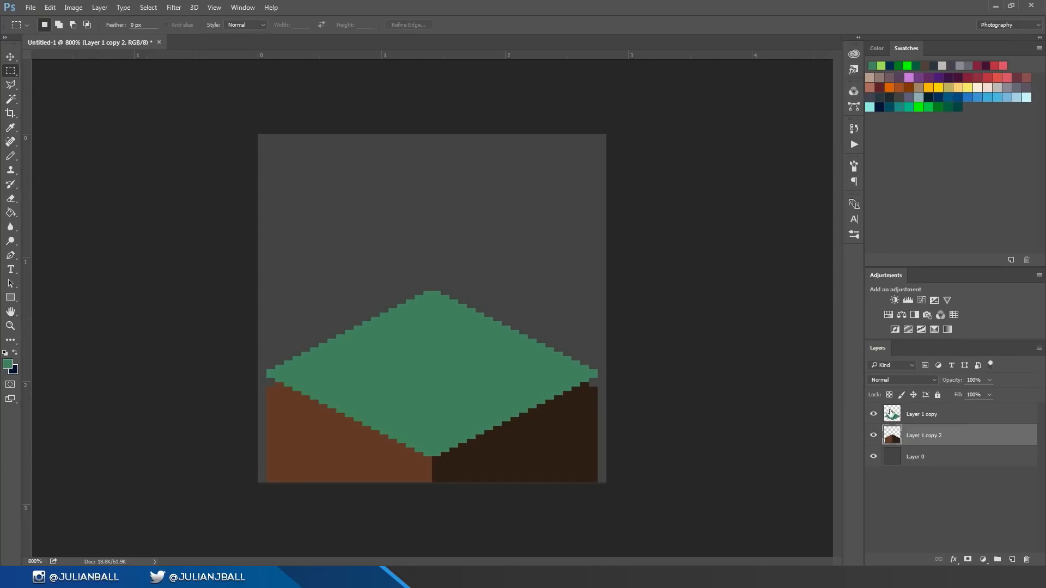
{"action": "left_click", "coordinate": [902, 416]}
{"action": "left_click", "coordinate": [10, 56]}
{"action": "key", "text": "Down"}
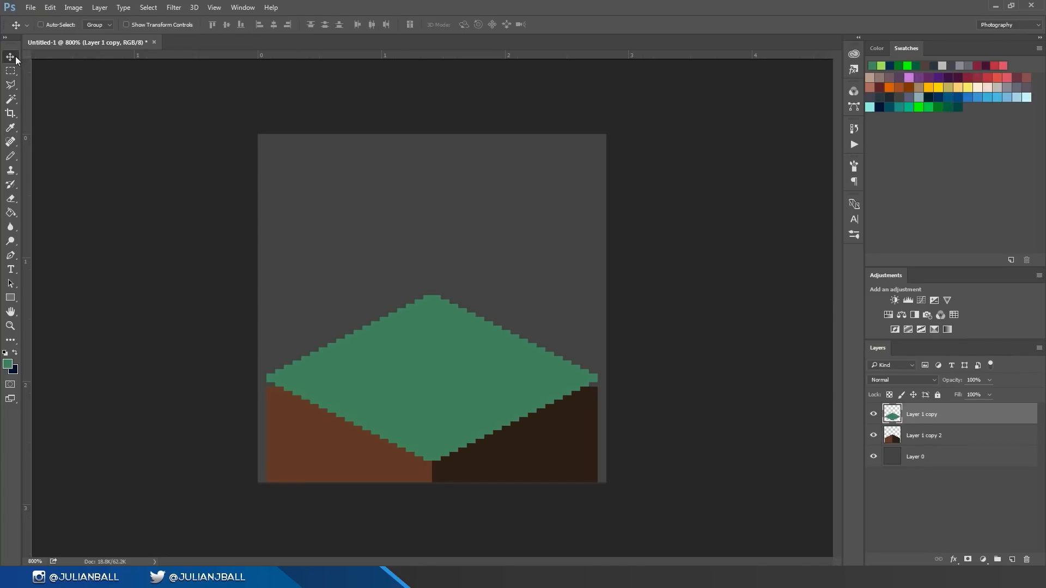
{"action": "key", "text": "Down"}
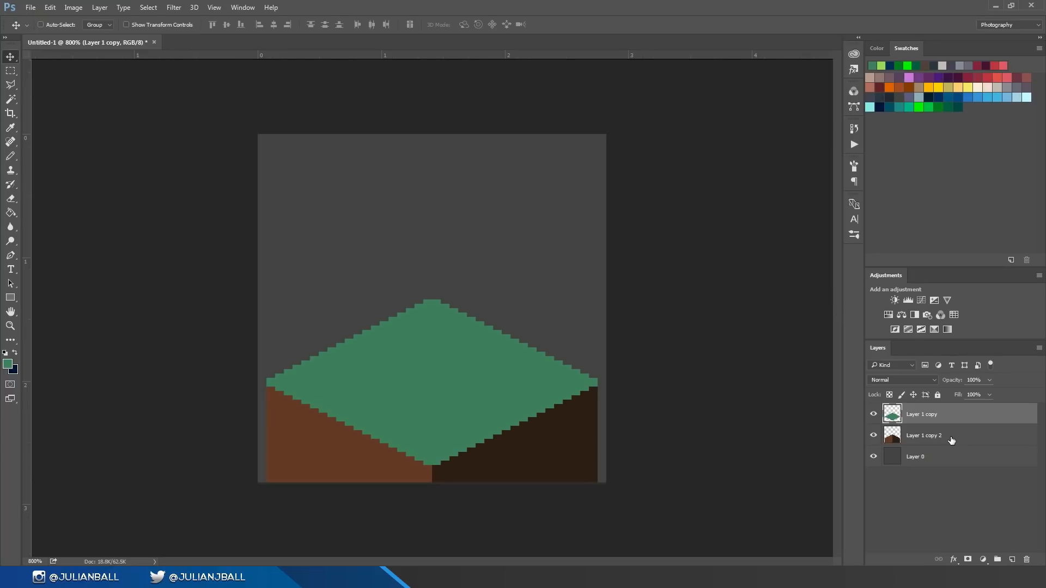
- Give the diamond layer a dark green 005c3d Color Overlay and merge it with the brown wall layer
{"action": "double_click", "coordinate": [957, 414]}
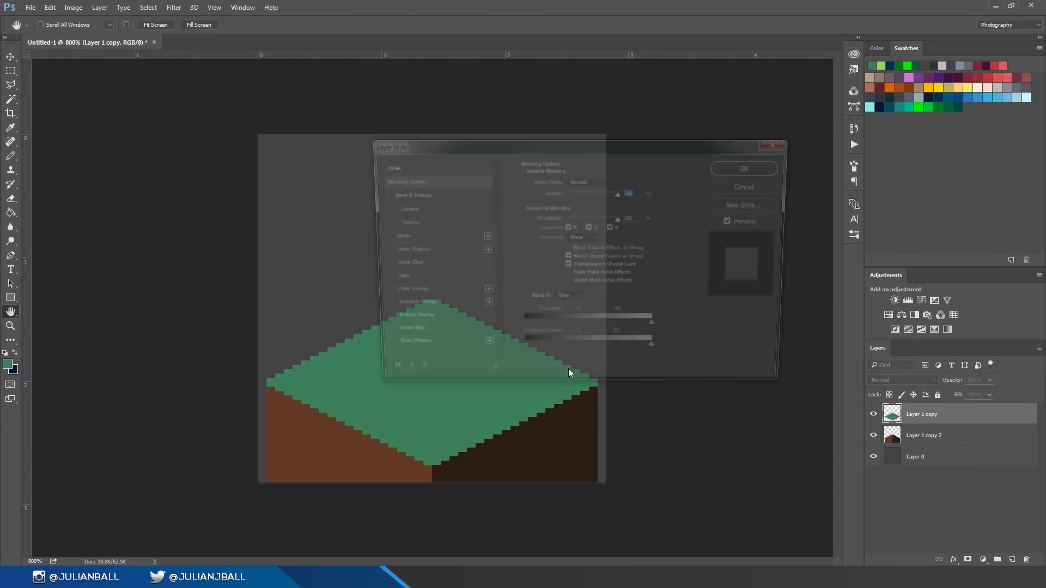
{"action": "left_click", "coordinate": [395, 291]}
{"action": "left_click", "coordinate": [631, 182]}
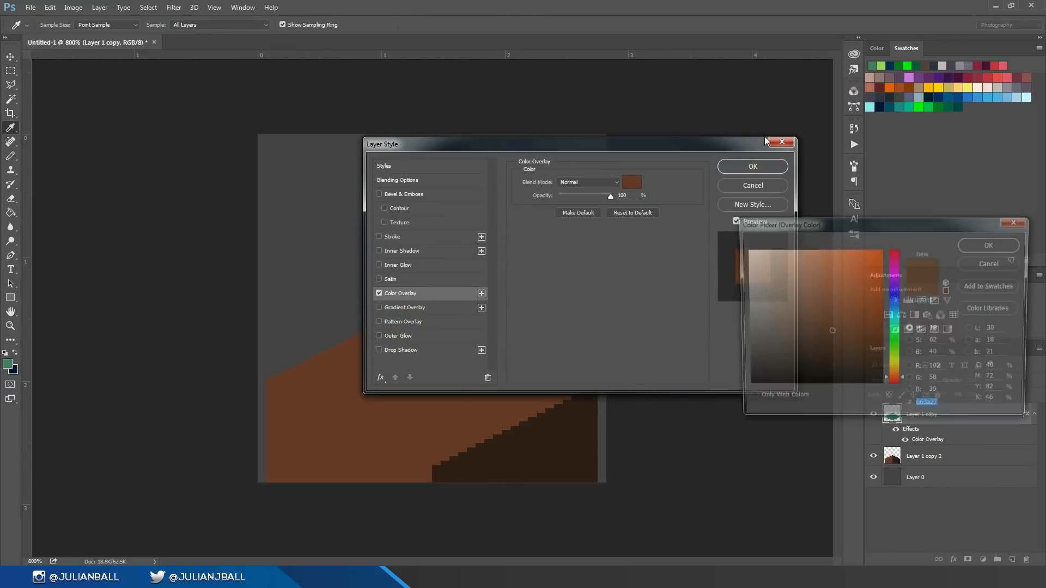
{"action": "left_click", "coordinate": [924, 107]}
{"action": "left_click", "coordinate": [943, 104]}
{"action": "left_click", "coordinate": [948, 107]}
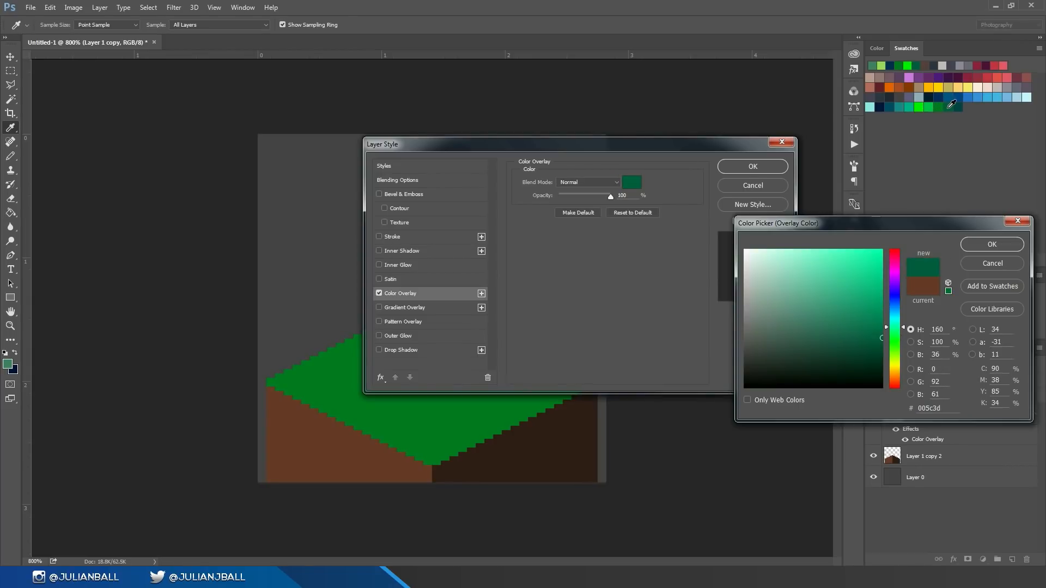
{"action": "key", "text": "Return"}
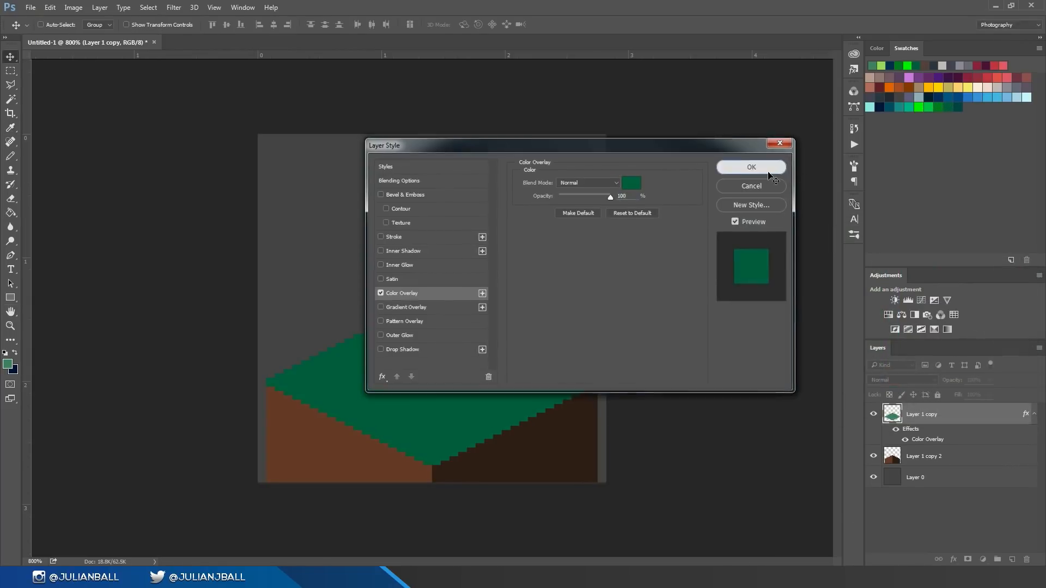
{"action": "left_click", "coordinate": [752, 166]}
{"action": "left_click", "coordinate": [920, 456], "text": "shift"}
{"action": "key", "text": "ctrl+e"}
- Try moving the merged block up to the canvas's upper edge, and undo the move
{"action": "left_click_drag", "start_coordinate": [411, 300], "coordinate": [419, 200]}
{"action": "key", "text": "ctrl+z"}
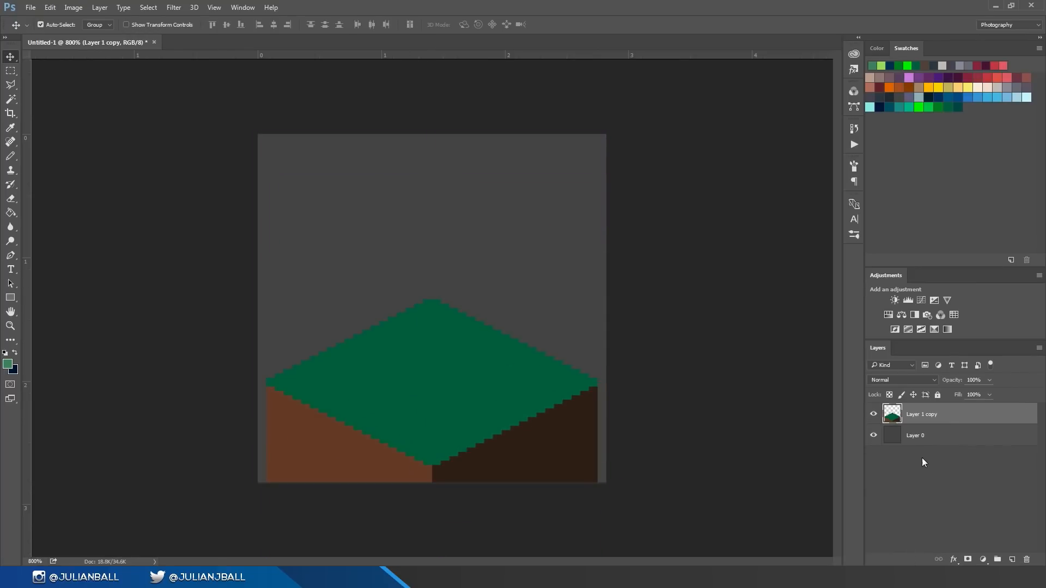
{"action": "left_click_drag", "start_coordinate": [424, 353], "coordinate": [423, 187]}
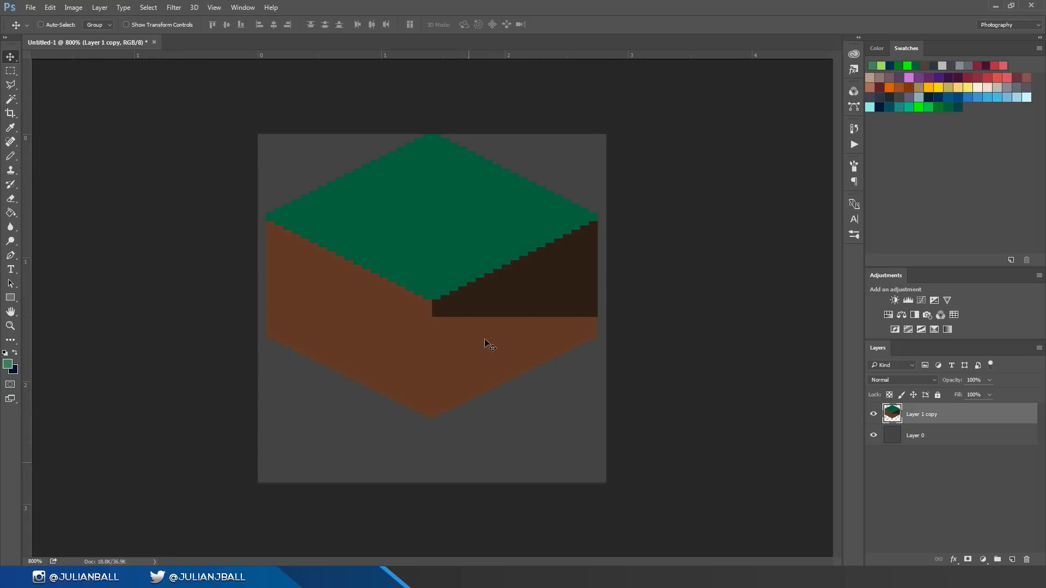
{"action": "key", "text": "ctrl+z"}
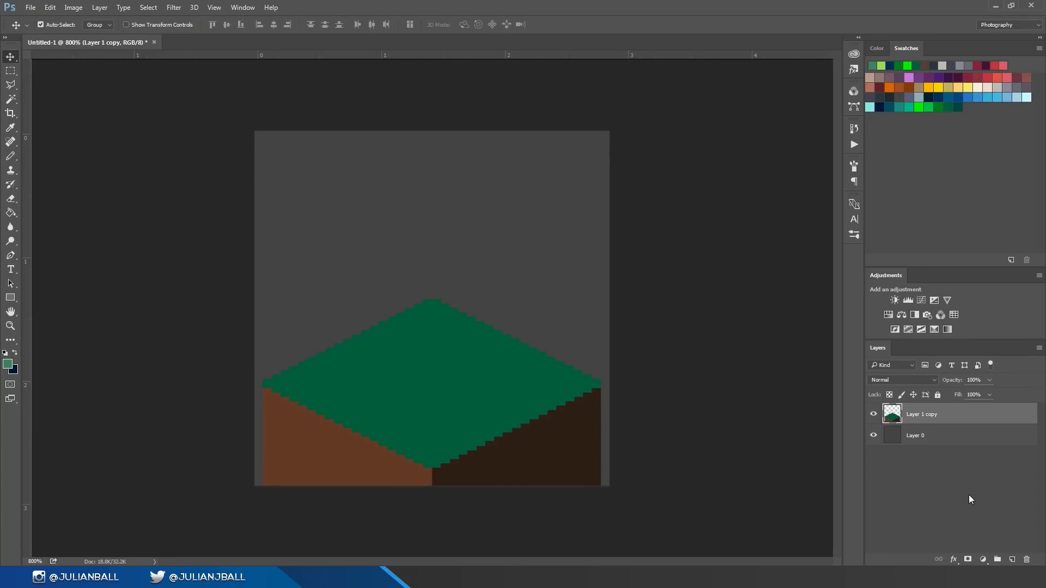
- Activate the Pencil tool with a brighter green swatch as the foreground colour
{"action": "key", "text": "ctrl+plus"}
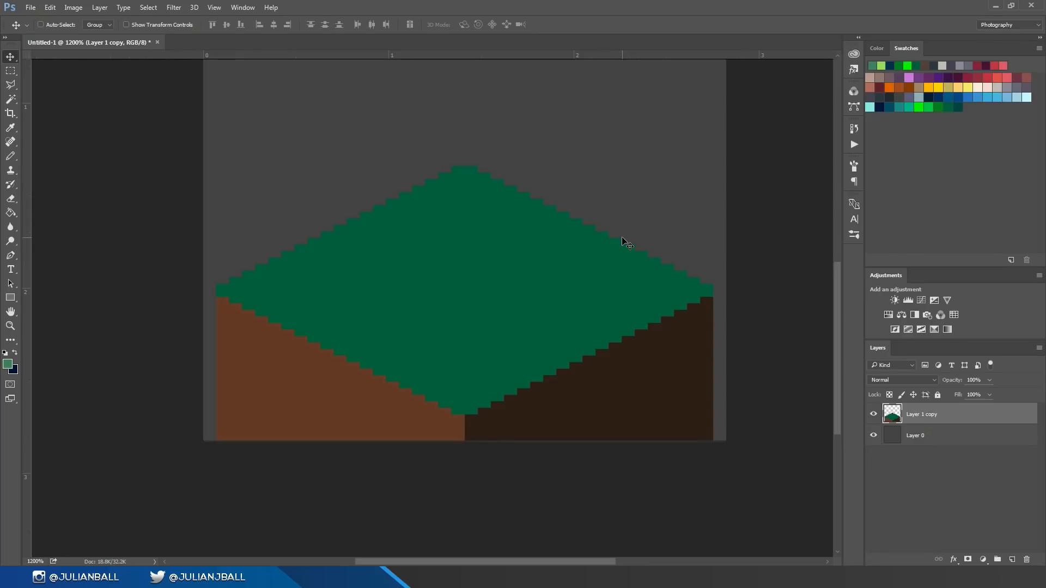
{"action": "key", "text": "b"}
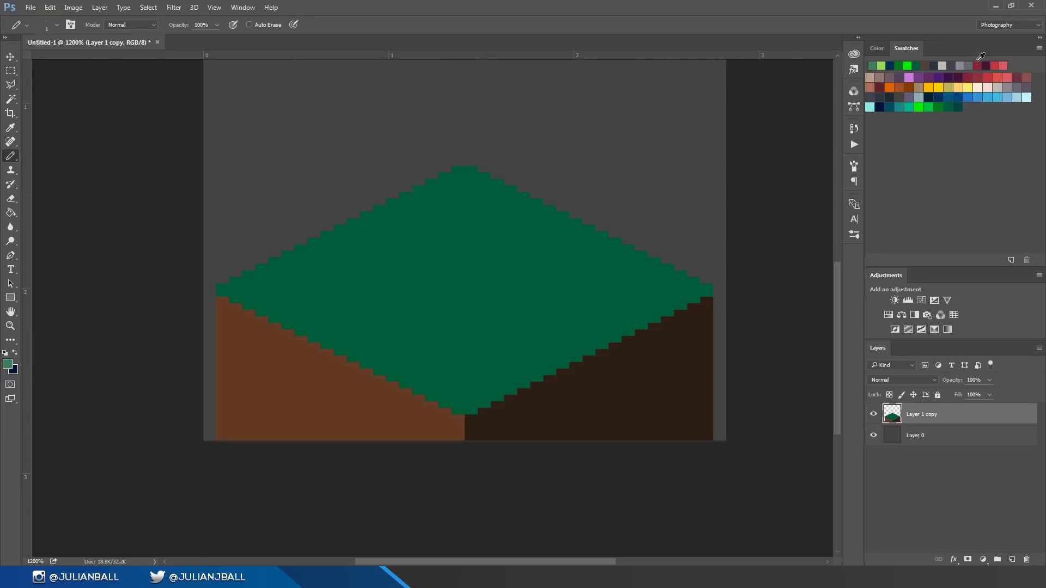
{"action": "left_click", "coordinate": [932, 108]}
- Try a bright green pixel line along the diamond's upper-left edge, and undo it
{"action": "left_click", "coordinate": [461, 169]}
{"action": "left_click", "coordinate": [219, 290], "text": "shift"}
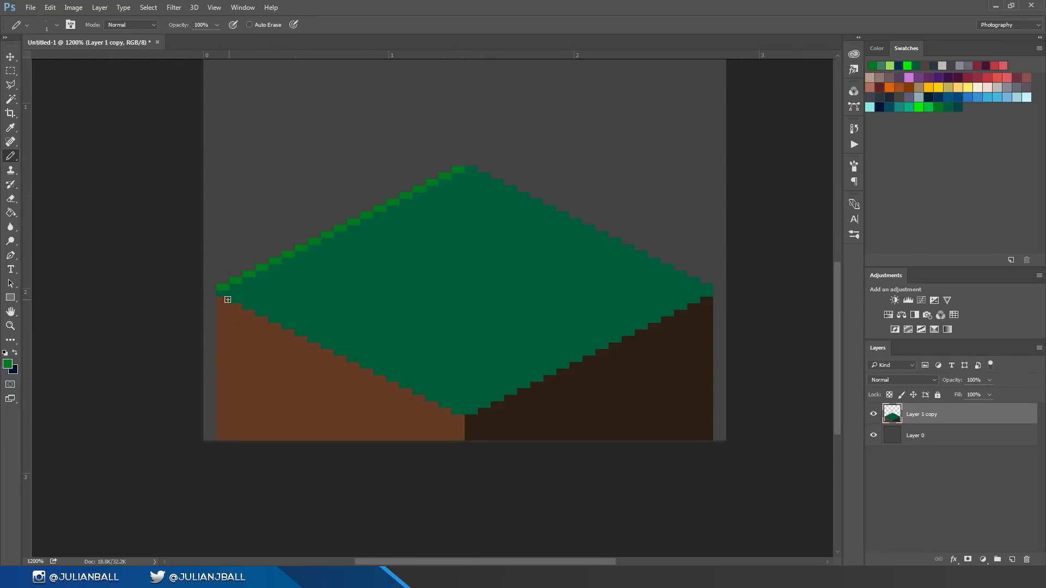
{"action": "key", "text": "ctrl+alt+z"}
{"action": "key", "text": "ctrl+alt+z"}
- Draw a bright green pixel line along the diamond's lower-left edge and a dark teal one along its lower-right edge
{"action": "left_click", "coordinate": [220, 293]}
{"action": "left_click", "coordinate": [459, 411], "text": "shift"}
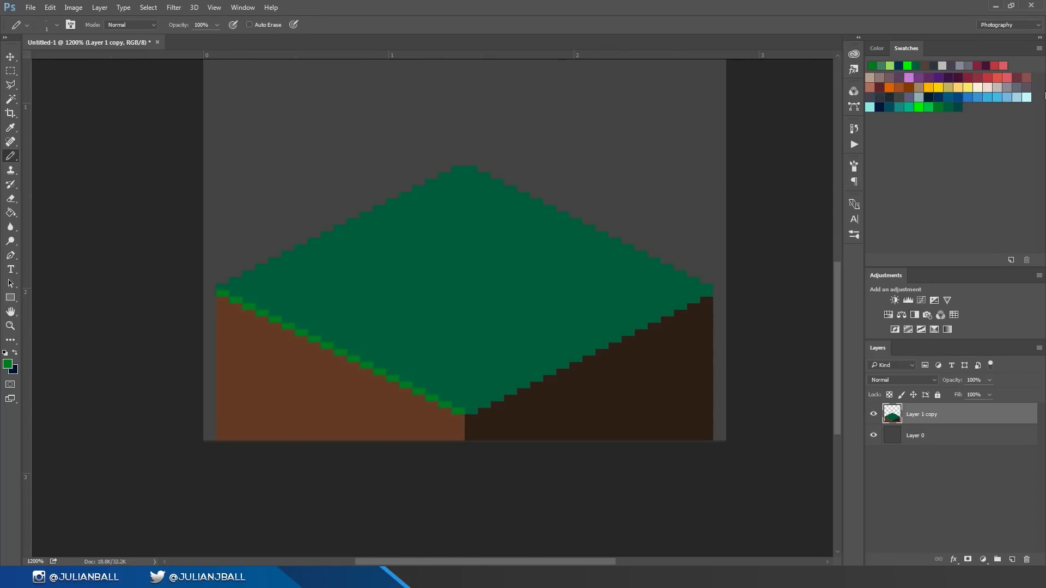
{"action": "left_click", "coordinate": [954, 107]}
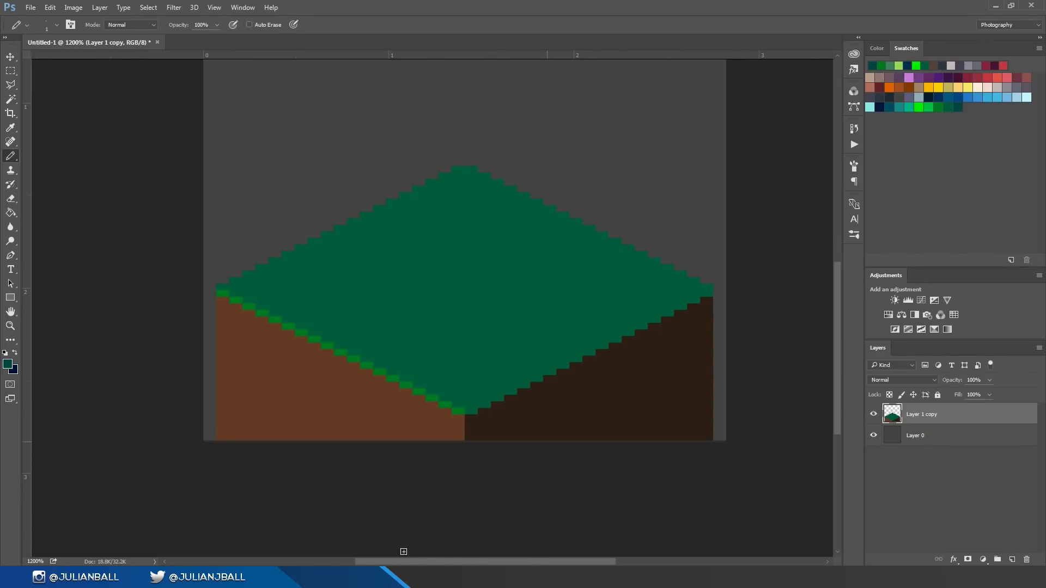
{"action": "left_click", "coordinate": [469, 410]}
{"action": "left_click", "coordinate": [709, 294], "text": "shift"}
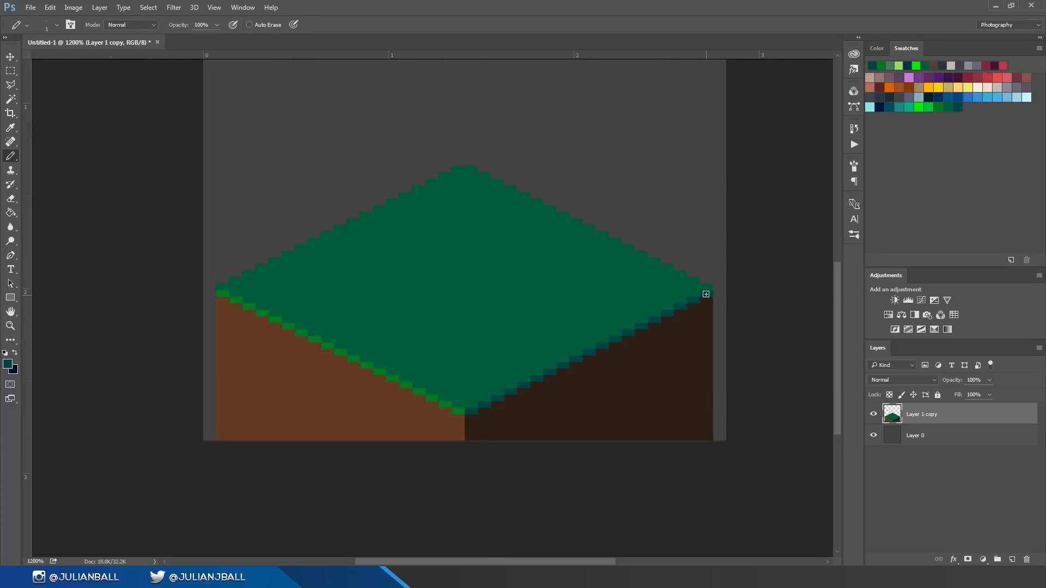
{"action": "left_click_drag", "start_coordinate": [491, 382], "coordinate": [478, 418]}
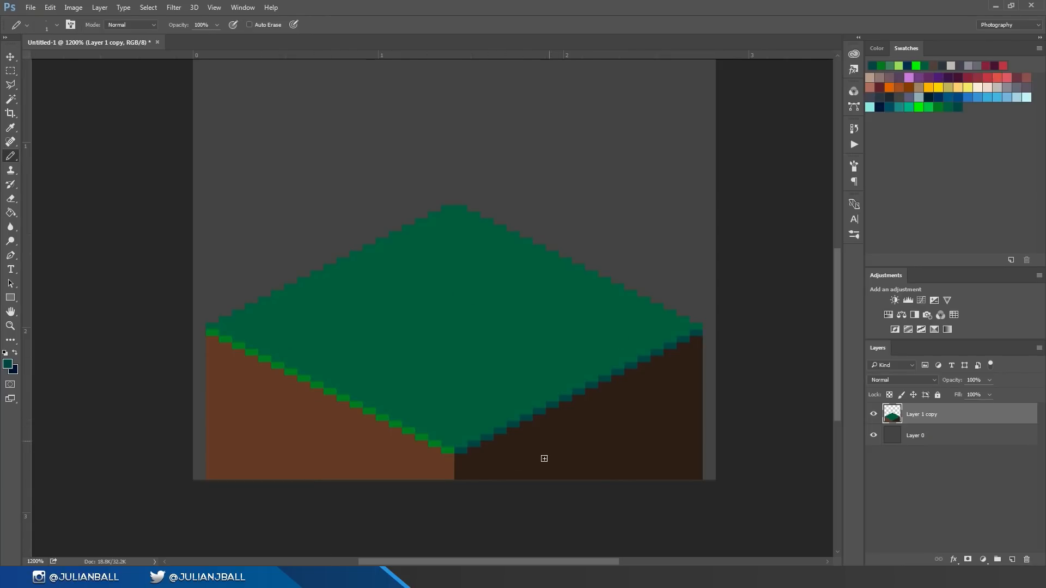
{"action": "left_click_drag", "start_coordinate": [542, 457], "coordinate": [542, 343]}
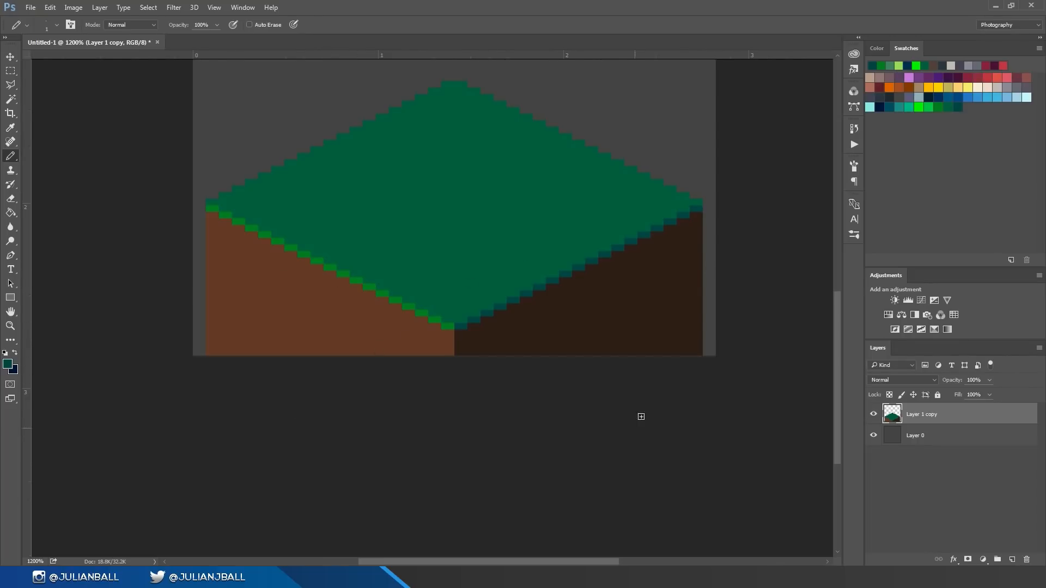
{"action": "left_click_drag", "start_coordinate": [596, 384], "coordinate": [615, 421]}
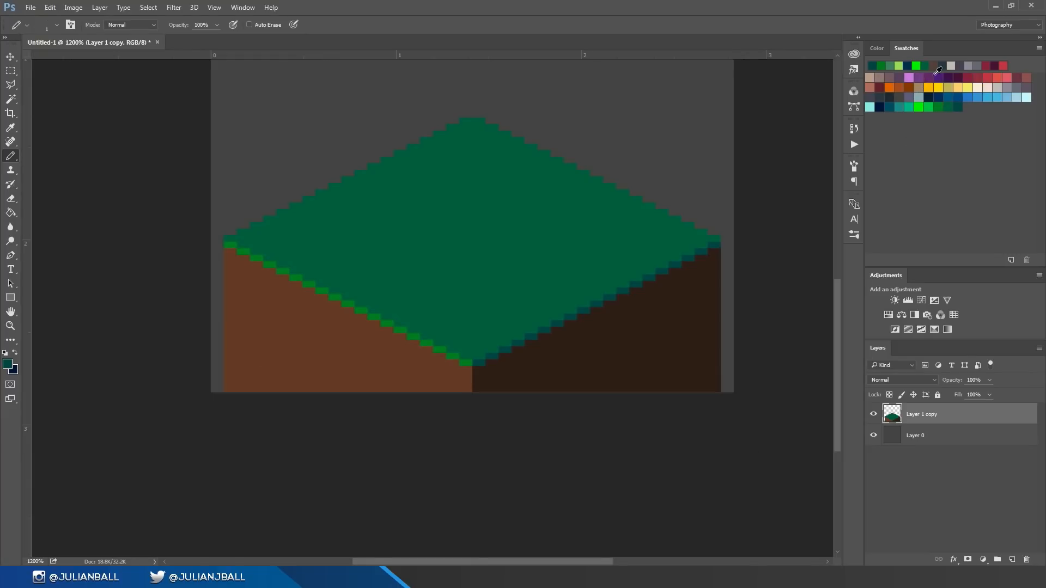
- Draw orange-brown vertical pixel lines down the left wall's outer edge and its edge at the block's front corner
{"action": "left_click", "coordinate": [905, 83]}
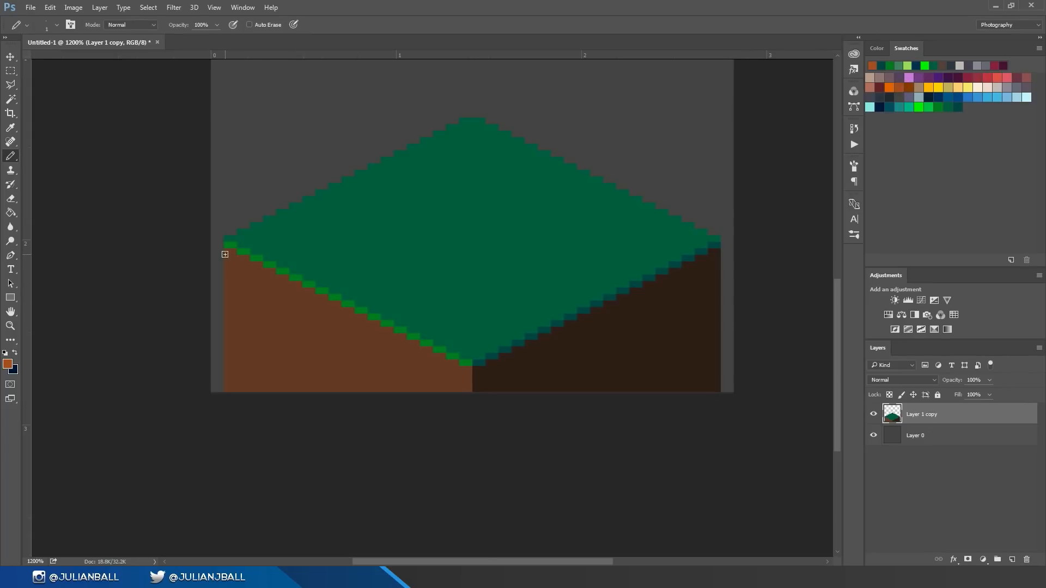
{"action": "left_click_drag", "start_coordinate": [227, 251], "coordinate": [226, 440]}
{"action": "left_click_drag", "start_coordinate": [467, 369], "coordinate": [451, 437]}
{"action": "key", "text": "ctrl+z"}
{"action": "left_click_drag", "start_coordinate": [467, 372], "coordinate": [466, 414]}
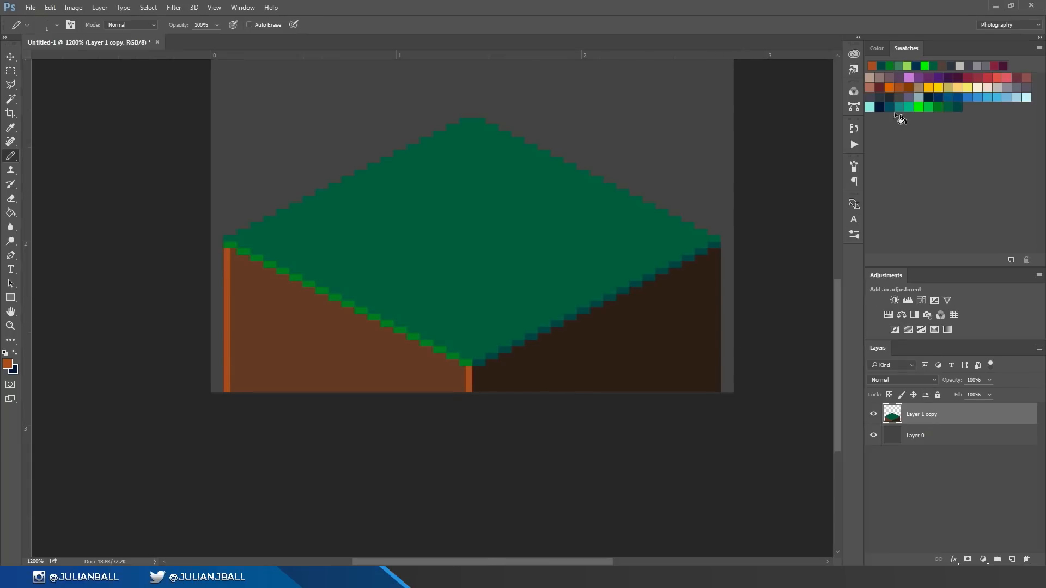
- Try purple and dark red vertical pixel lines down the right wall's outer edge, plus a dark red one at the front corner
{"action": "left_click", "coordinate": [958, 77]}
{"action": "left_click_drag", "start_coordinate": [717, 249], "coordinate": [716, 331]}
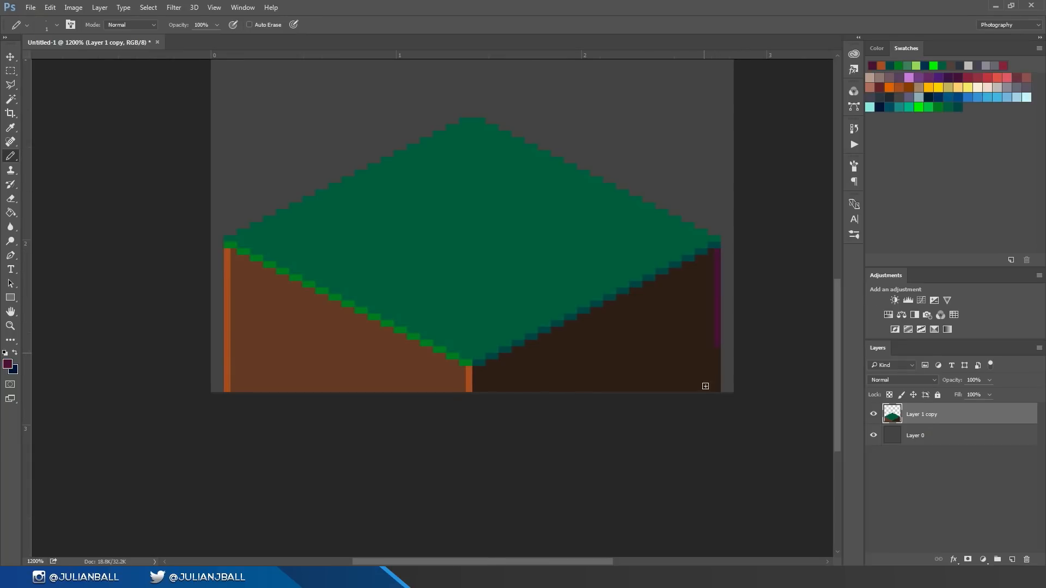
{"action": "left_click", "coordinate": [879, 87]}
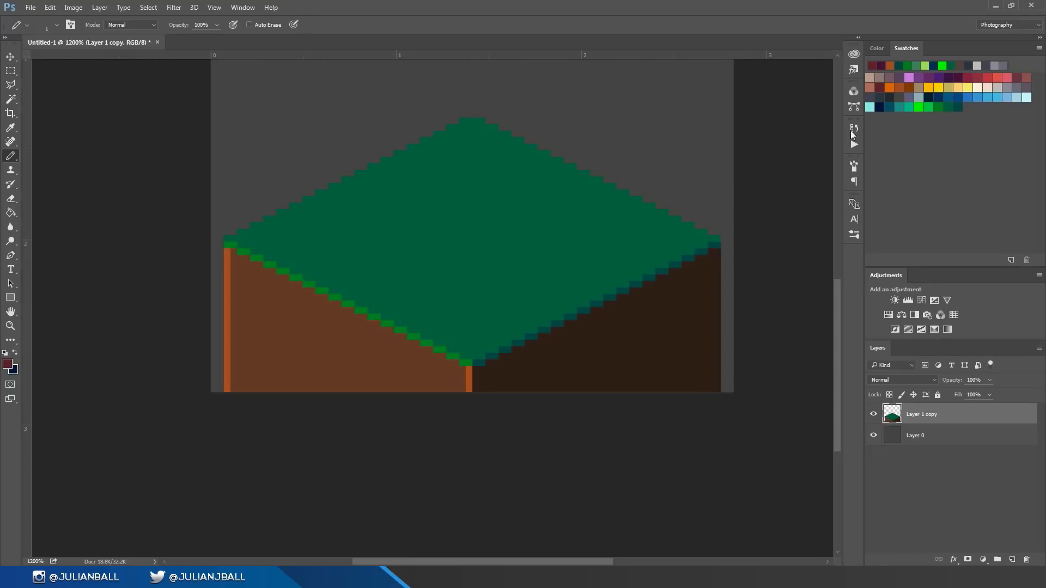
{"action": "left_click_drag", "start_coordinate": [717, 250], "coordinate": [717, 322]}
{"action": "left_click_drag", "start_coordinate": [707, 375], "coordinate": [708, 421]}
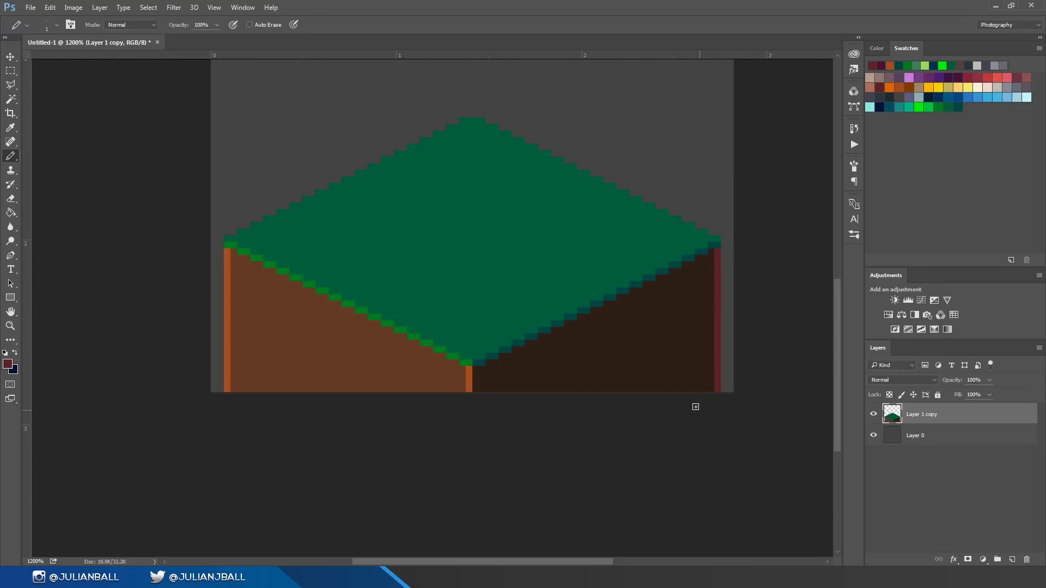
{"action": "left_click_drag", "start_coordinate": [476, 366], "coordinate": [468, 473]}
{"action": "key", "text": "ctrl+minus"}
{"action": "key", "text": "ctrl+minus"}
{"action": "key", "text": "ctrl+minus"}
{"action": "key", "text": "ctrl+plus"}
{"action": "key", "text": "ctrl+plus"}
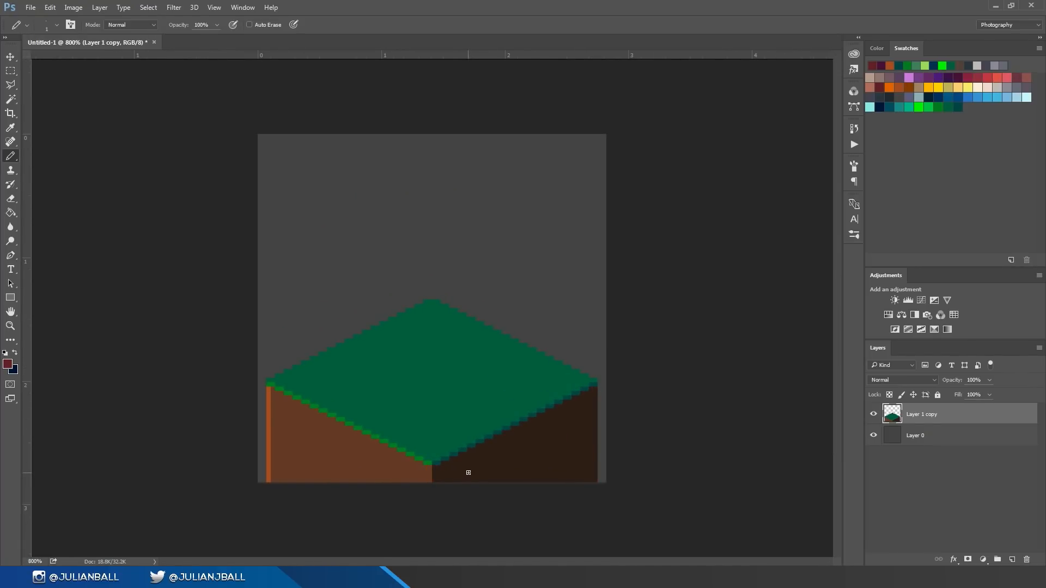
- Recolour the vertical pixel line on the left wall's outer edge with a lighter brown, 985f47
{"action": "left_click", "coordinate": [288, 419], "text": "alt"}
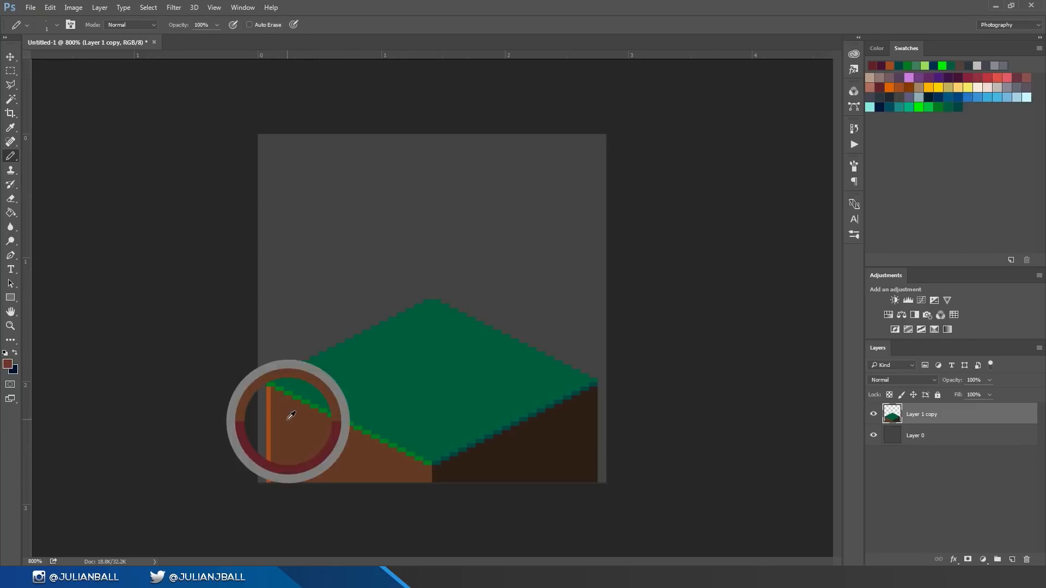
{"action": "left_click", "coordinate": [9, 365]}
{"action": "left_click_drag", "start_coordinate": [831, 331], "coordinate": [818, 305]}
{"action": "left_click", "coordinate": [967, 246]}
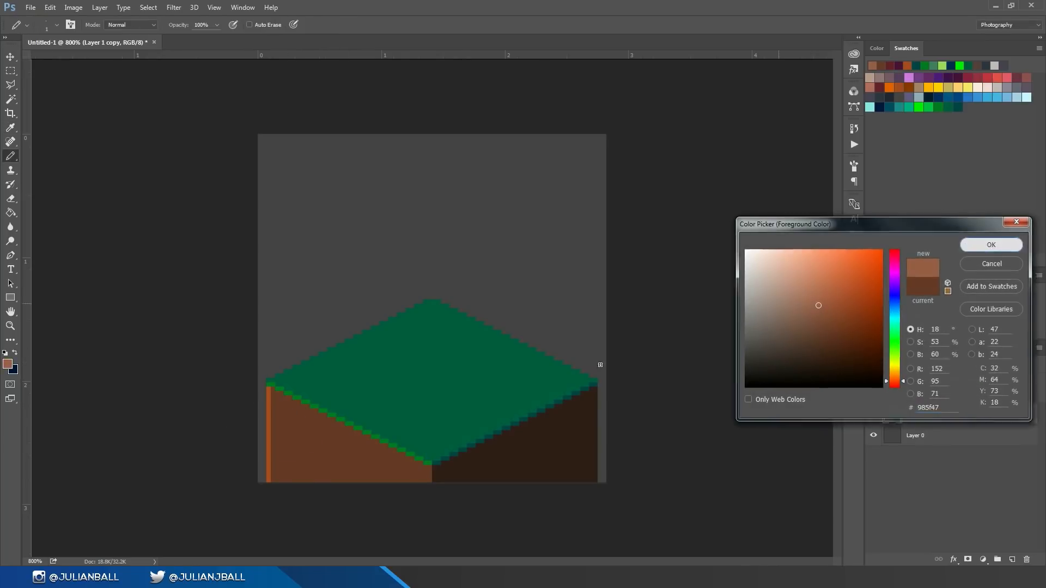
{"action": "left_click_drag", "start_coordinate": [269, 390], "coordinate": [268, 520]}
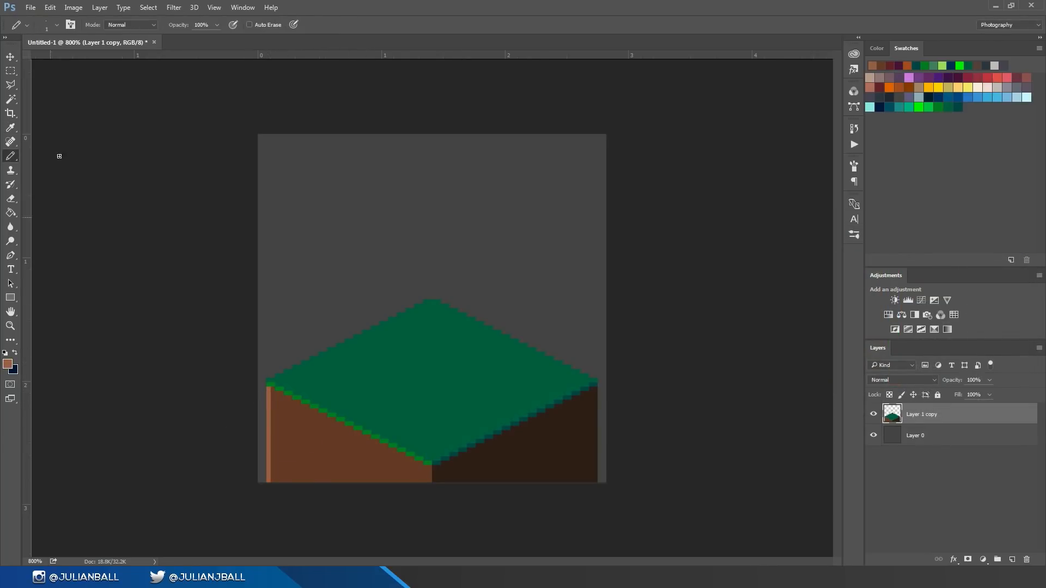
- Add a new empty layer above the block layer
{"action": "left_click", "coordinate": [10, 56]}
{"action": "key", "text": "ctrl+plus"}
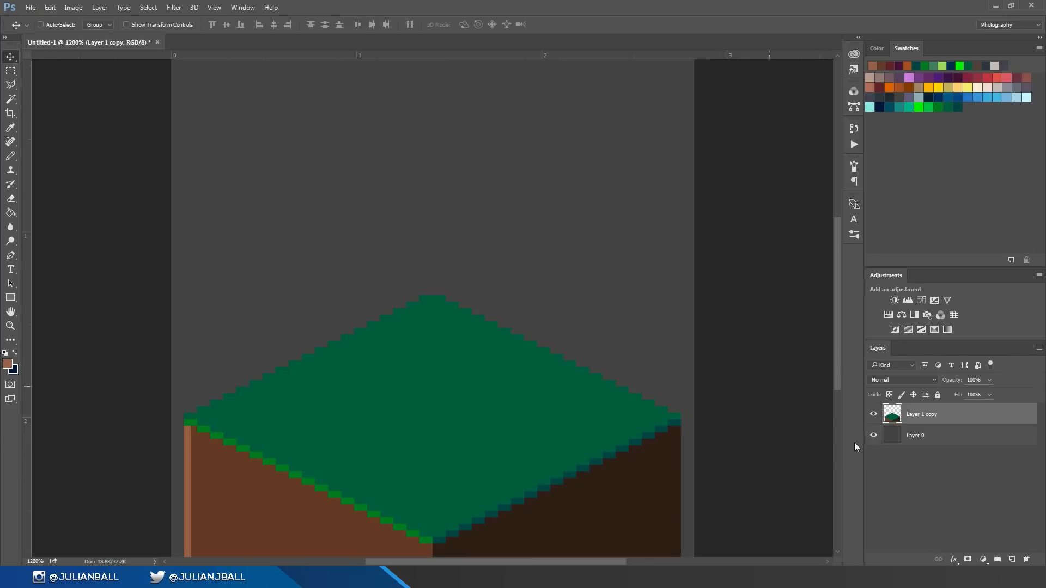
{"action": "left_click", "coordinate": [1012, 560]}
- Draw a grey stepped line of twelve two-pixel segments on the grass top, parallel to the diamond's lower-left edge
{"action": "key", "text": "ctrl+plus"}
{"action": "key", "text": "ctrl+plus"}
{"action": "key", "text": "ctrl+plus"}
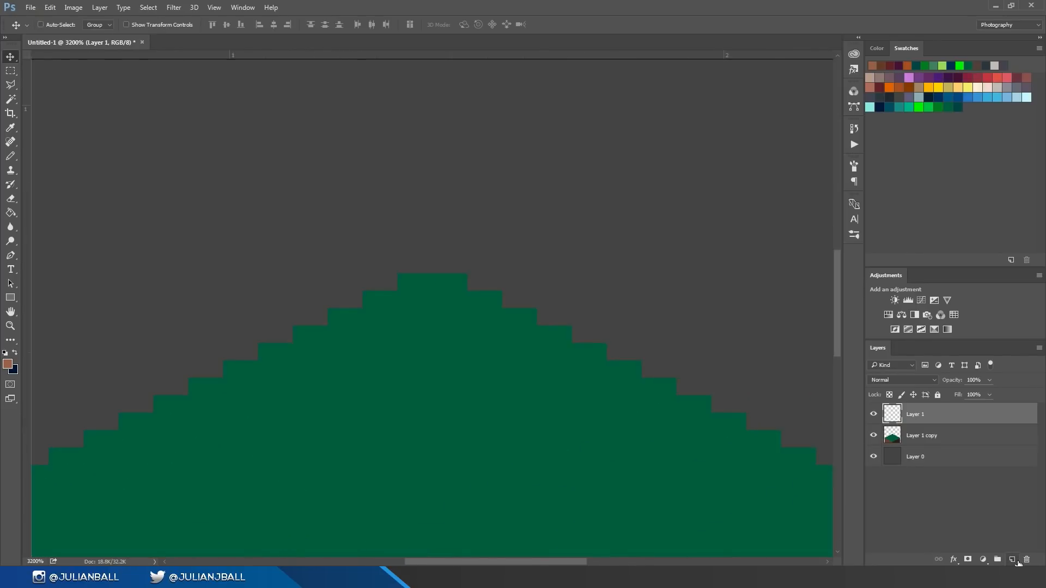
{"action": "left_click_drag", "start_coordinate": [597, 479], "coordinate": [609, 255]}
{"action": "left_click_drag", "start_coordinate": [570, 341], "coordinate": [558, 403]}
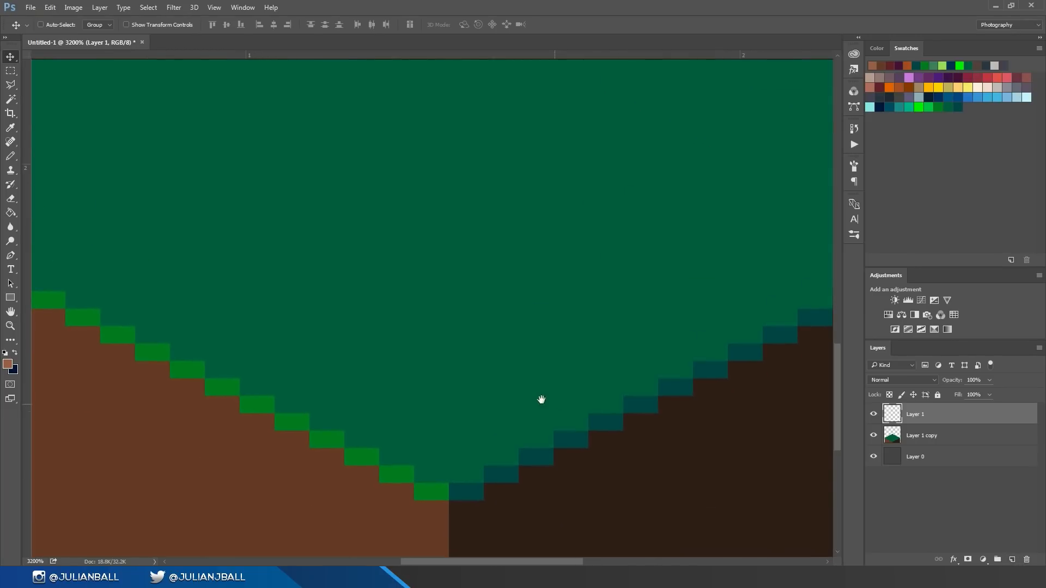
{"action": "key", "text": "b"}
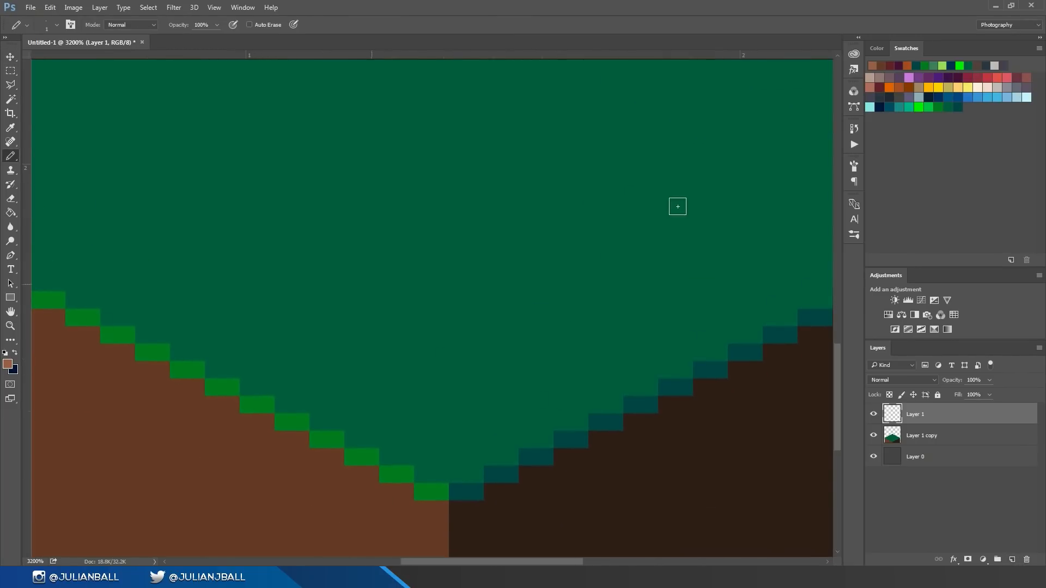
{"action": "left_click", "coordinate": [900, 97]}
{"action": "left_click", "coordinate": [1017, 89]}
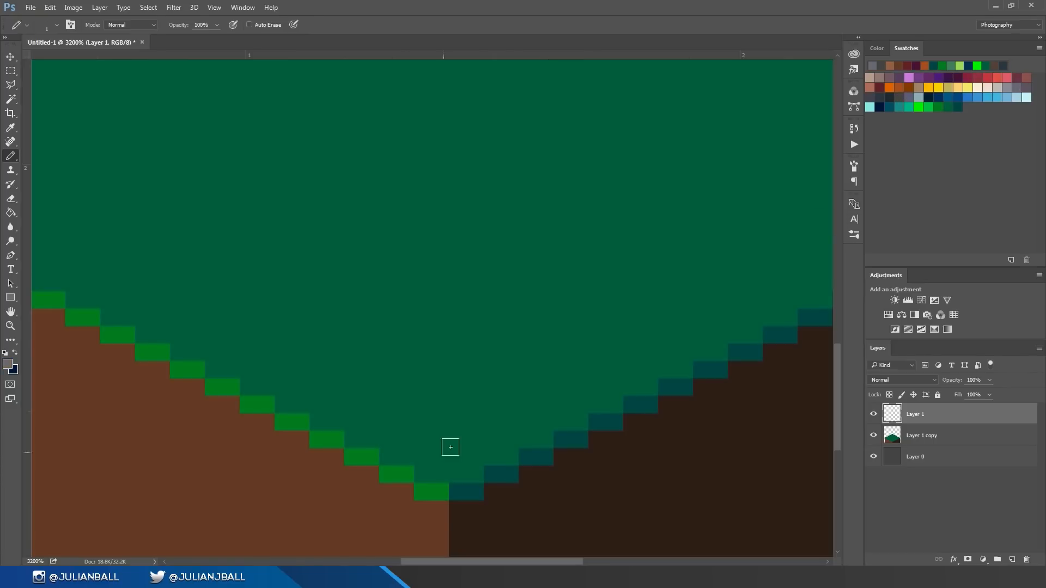
{"action": "left_click", "coordinate": [430, 423]}
{"action": "left_click", "coordinate": [395, 401]}
{"action": "left_click", "coordinate": [360, 386]}
{"action": "left_click", "coordinate": [327, 369]}
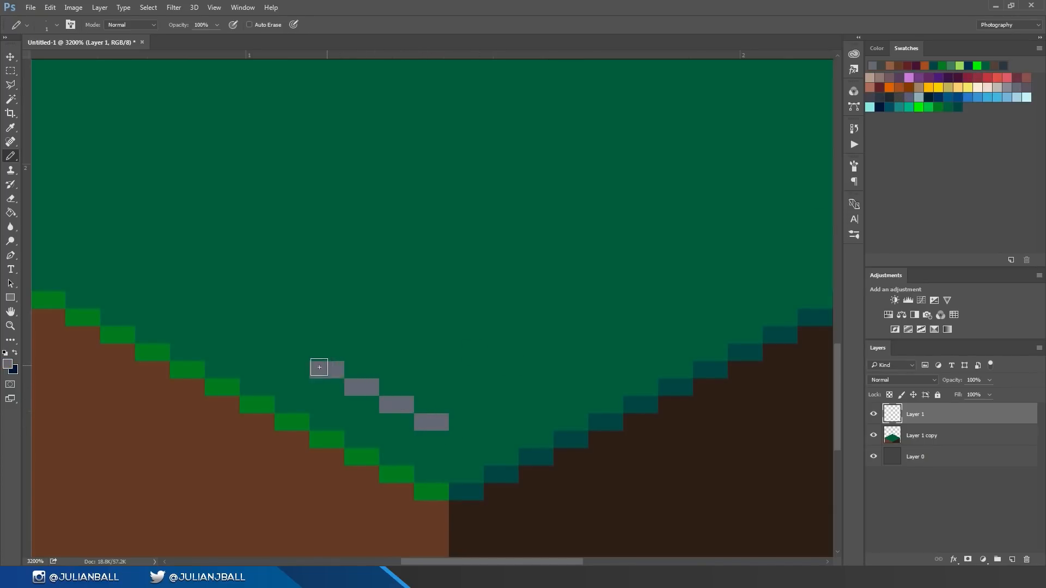
{"action": "left_click", "coordinate": [292, 352]}
{"action": "left_click", "coordinate": [257, 334]}
{"action": "left_click", "coordinate": [223, 317]}
{"action": "left_click", "coordinate": [179, 299]}
{"action": "left_click", "coordinate": [196, 304]}
{"action": "left_click", "coordinate": [166, 284]}
{"action": "left_click", "coordinate": [147, 279]}
{"action": "left_click_drag", "start_coordinate": [210, 346], "coordinate": [470, 454]}
{"action": "left_click", "coordinate": [378, 374]}
{"action": "left_click", "coordinate": [343, 357]}
- Move the grey stepped line up about 6 pixels, further inside the grass top
{"action": "key", "text": "ctrl+minus"}
{"action": "key", "text": "ctrl+minus"}
{"action": "key", "text": "ctrl+minus"}
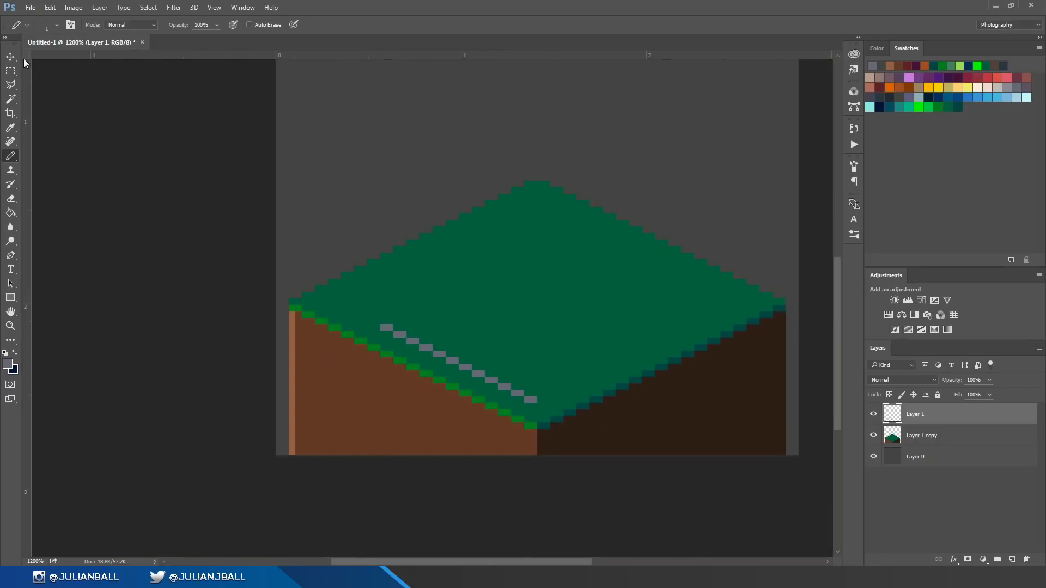
{"action": "key", "text": "v"}
{"action": "mouse_move", "coordinate": [544, 374]}
{"action": "left_mouse_down"}
{"action": "mouse_move", "coordinate": [564, 342]}
{"action": "mouse_move", "coordinate": [547, 330]}
{"action": "left_mouse_up"}
{"action": "scroll", "coordinate": [515, 381], "scroll_direction": "right", "scroll_amount": 3}
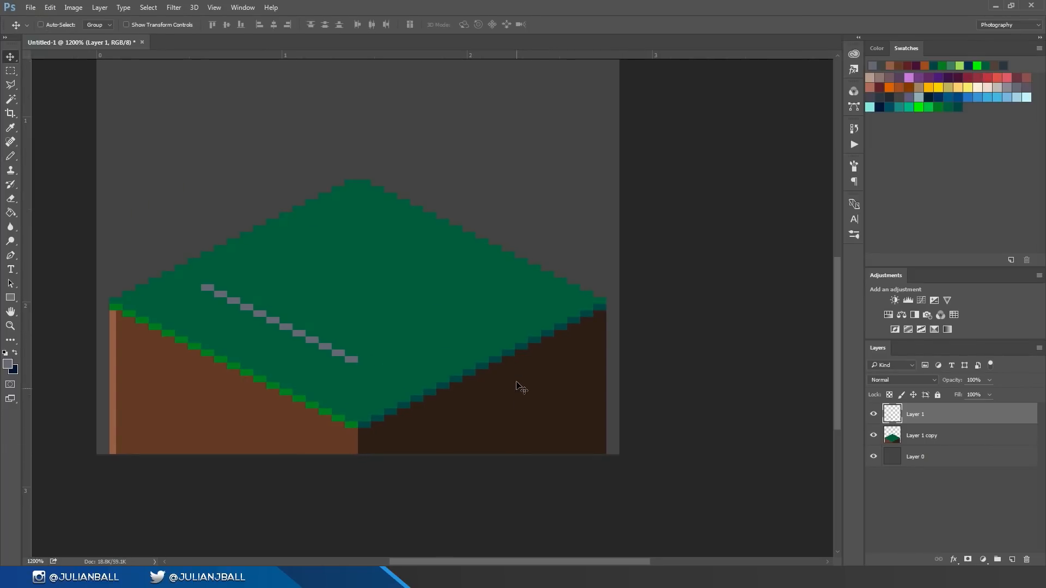
- Duplicate the grey line, flip the copy horizontally and place it alongside the original to form a V
{"action": "key", "text": "ctrl+j"}
{"action": "key", "text": "ctrl+t"}
{"action": "right_click", "coordinate": [317, 330]}
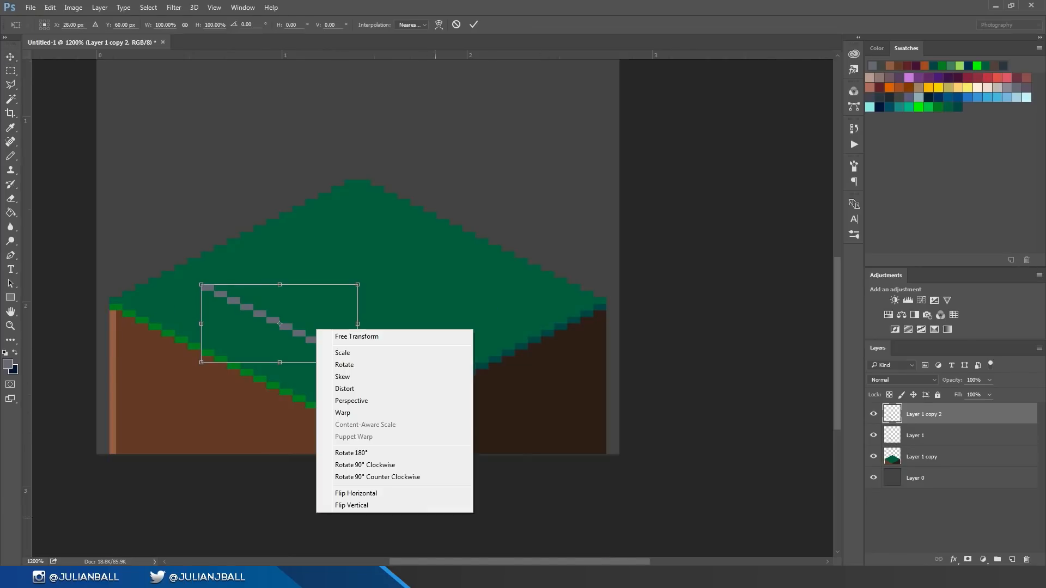
{"action": "left_click", "coordinate": [362, 492]}
{"action": "left_click_drag", "start_coordinate": [257, 303], "coordinate": [413, 336]}
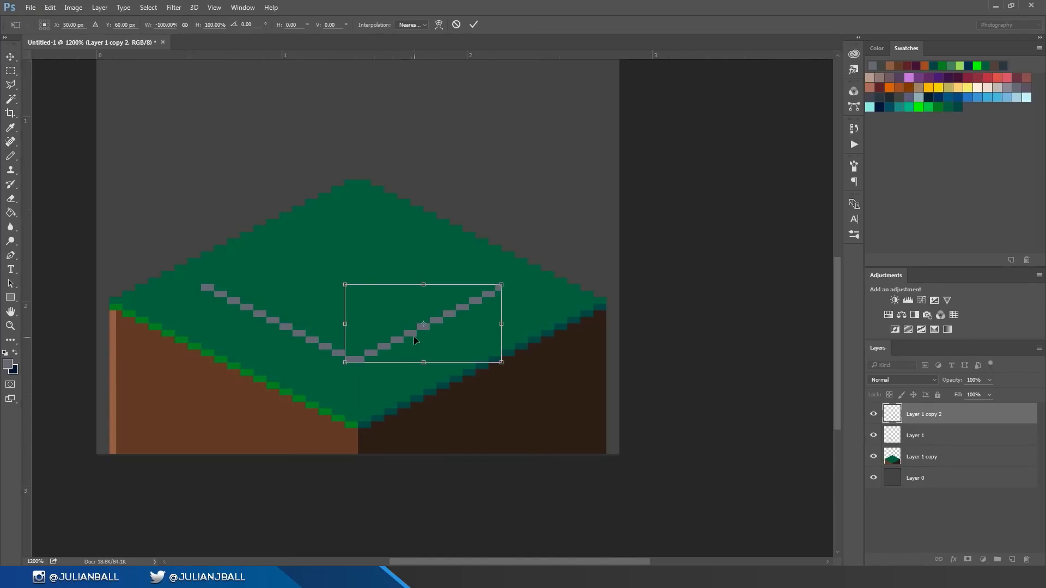
{"action": "key", "text": "Return"}
{"action": "key", "text": "Right"}
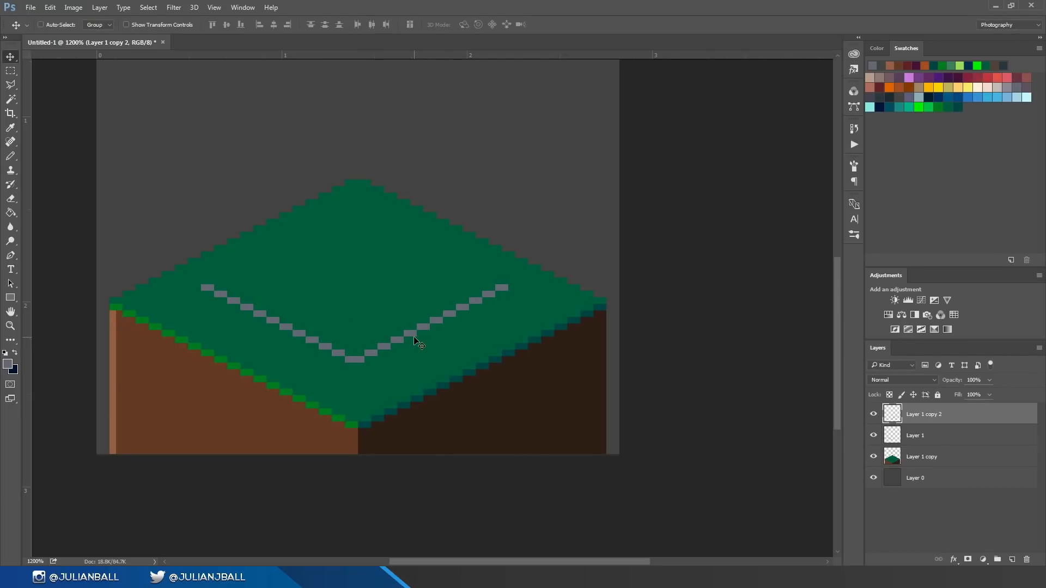
- Duplicate both grey line layers, flip the copies vertically and move them up to close a diamond outline
{"action": "left_click_drag", "start_coordinate": [430, 401], "coordinate": [477, 369]}
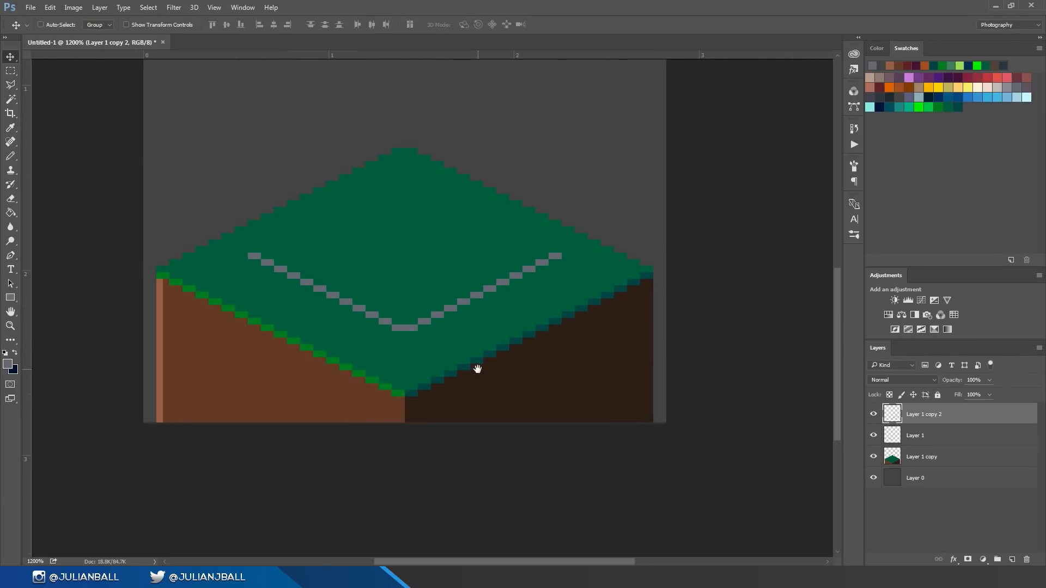
{"action": "left_click", "coordinate": [914, 438], "text": "shift"}
{"action": "left_click_drag", "start_coordinate": [495, 305], "coordinate": [489, 365]}
{"action": "key", "text": "ctrl+z"}
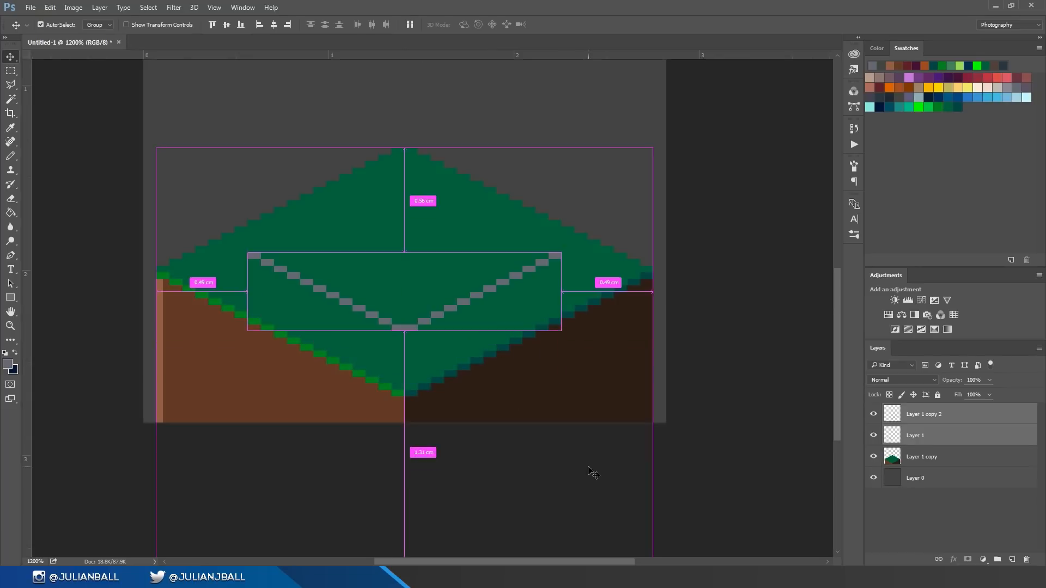
{"action": "key", "text": "ctrl+j"}
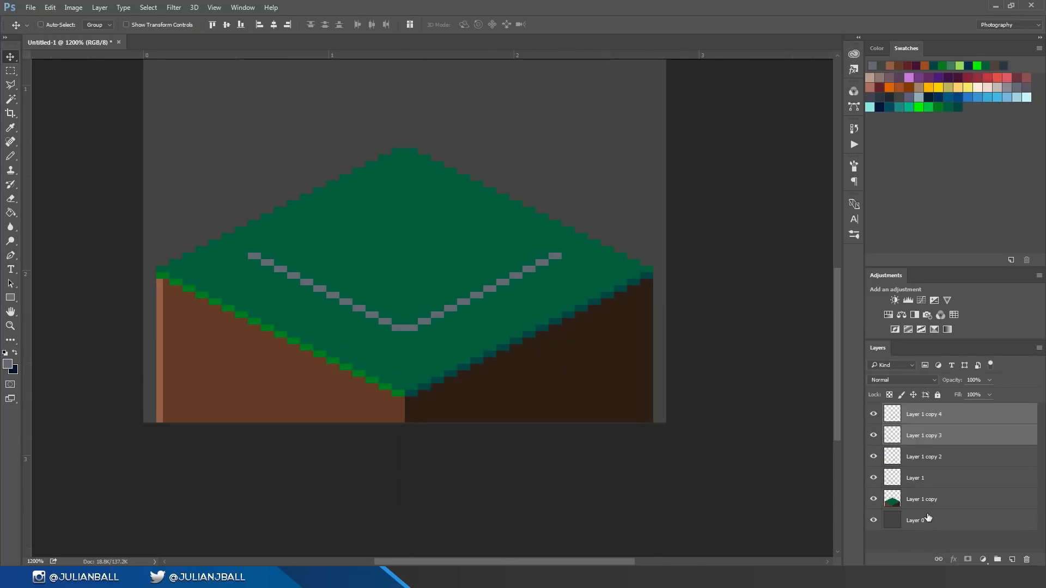
{"action": "key", "text": "ctrl+t"}
{"action": "right_click", "coordinate": [499, 320]}
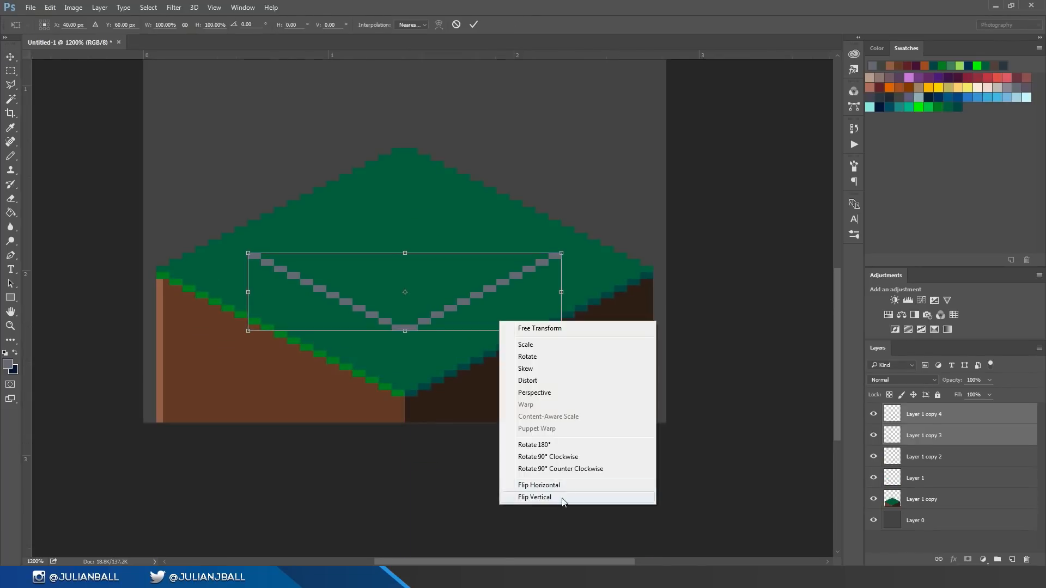
{"action": "left_click", "coordinate": [561, 495]}
{"action": "key", "text": "Return"}
{"action": "left_click_drag", "start_coordinate": [371, 287], "coordinate": [376, 212]}
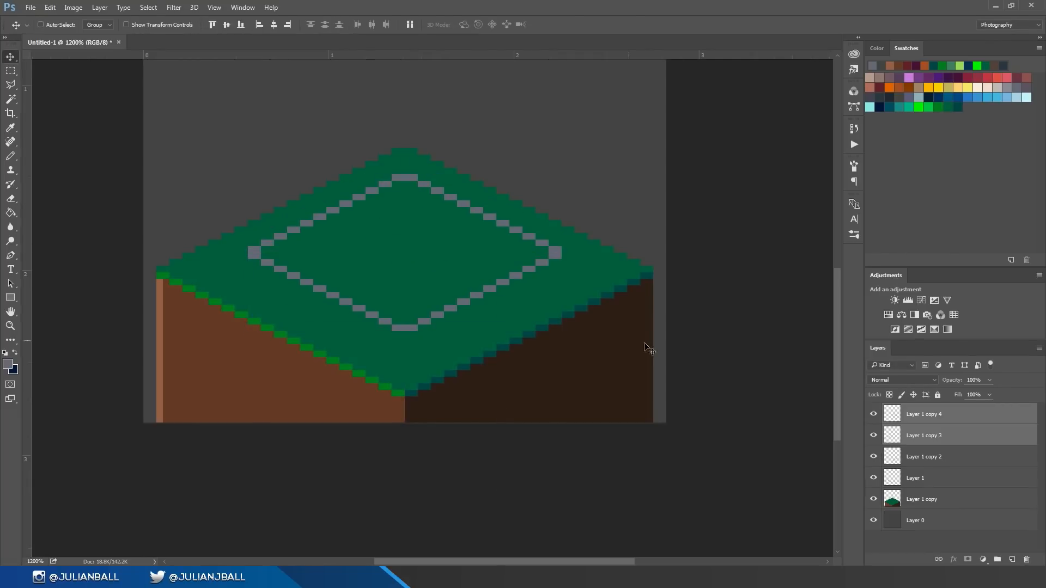
- Merge the four grey line layers into one and move the diamond outline down 2 pixels on the grass top
{"action": "left_click", "coordinate": [909, 480], "text": "shift"}
{"action": "left_click", "coordinate": [911, 430]}
{"action": "left_click", "coordinate": [913, 415]}
{"action": "left_click", "coordinate": [908, 478], "text": "shift"}
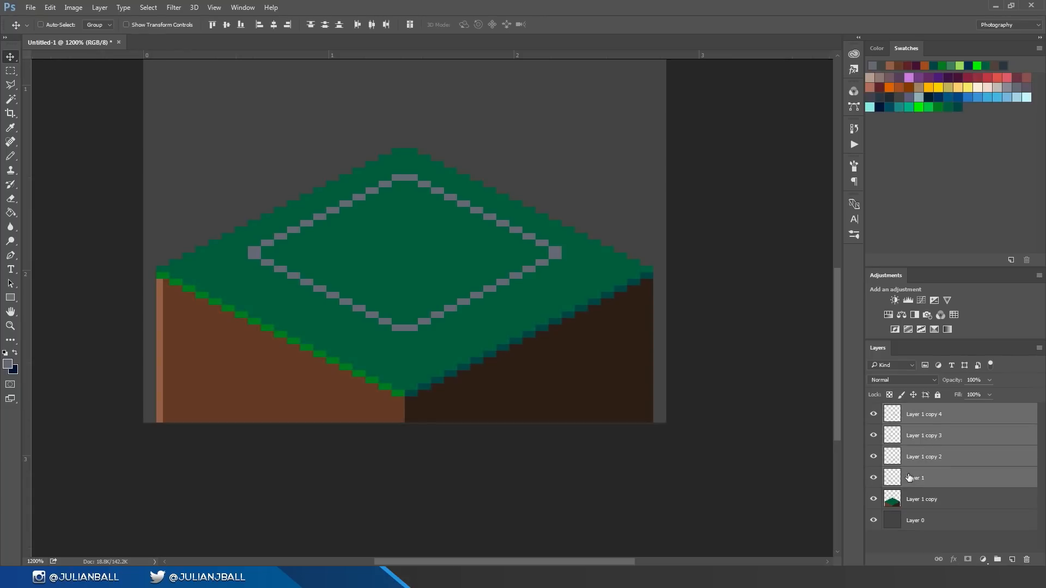
{"action": "key", "text": "ctrl+e"}
{"action": "left_click_drag", "start_coordinate": [387, 252], "coordinate": [388, 262]}
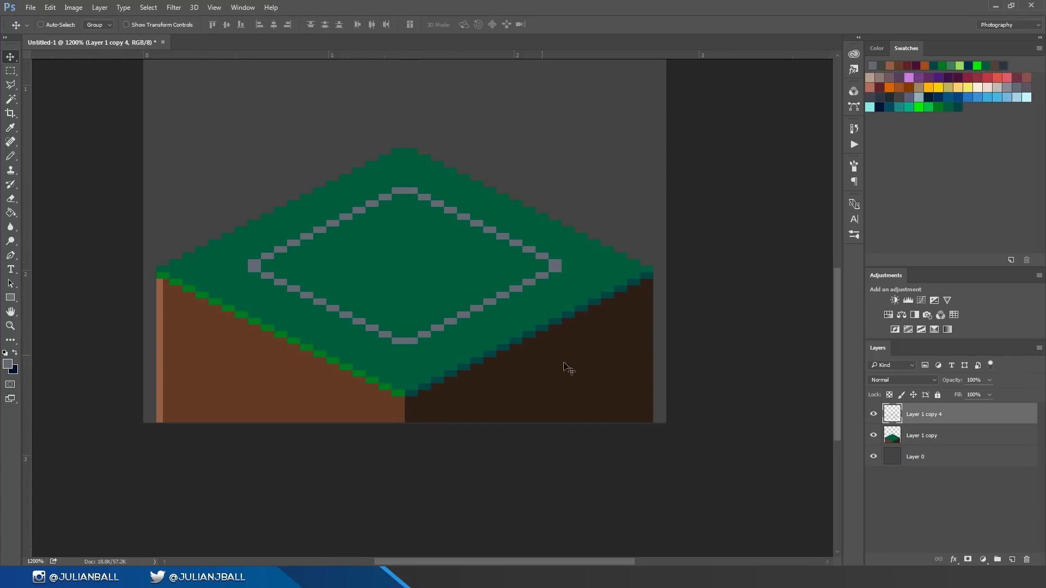
{"action": "left_click_drag", "start_coordinate": [564, 393], "coordinate": [582, 432]}
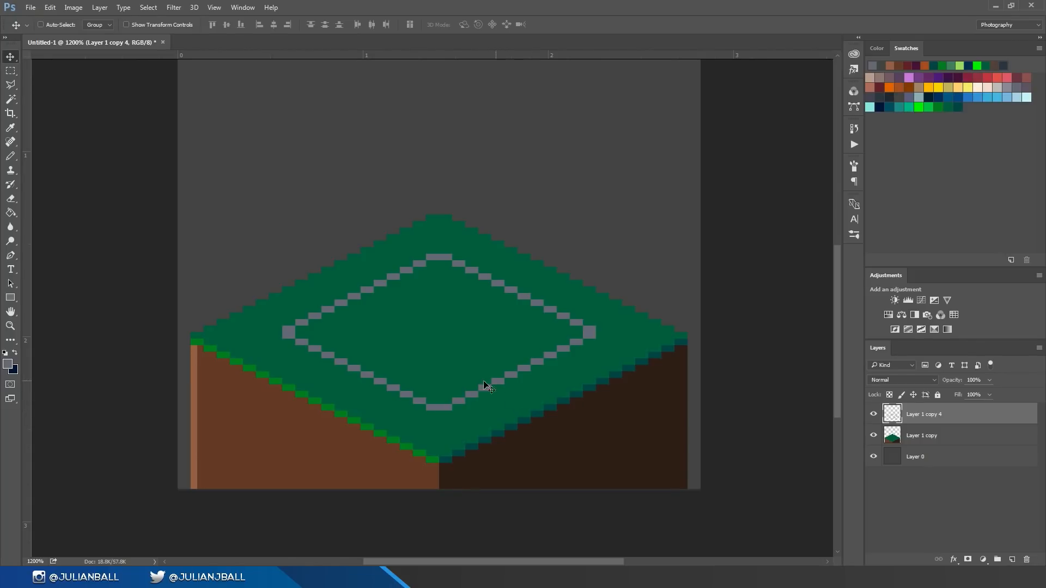
{"action": "key", "text": "b"}
{"action": "left_click_drag", "start_coordinate": [436, 404], "coordinate": [424, 276]}
{"action": "key", "text": "ctrl+z"}
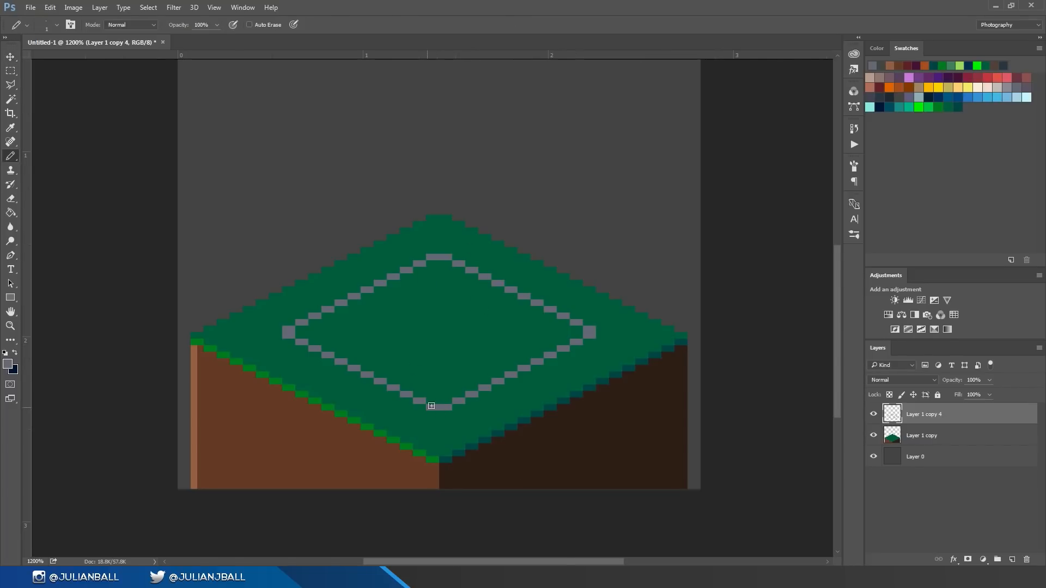
- Duplicate the grey diamond outline and shift the copy up 3 pixels to thicken the outline
{"action": "left_click", "coordinate": [11, 57]}
{"action": "key", "text": "ctrl+j"}
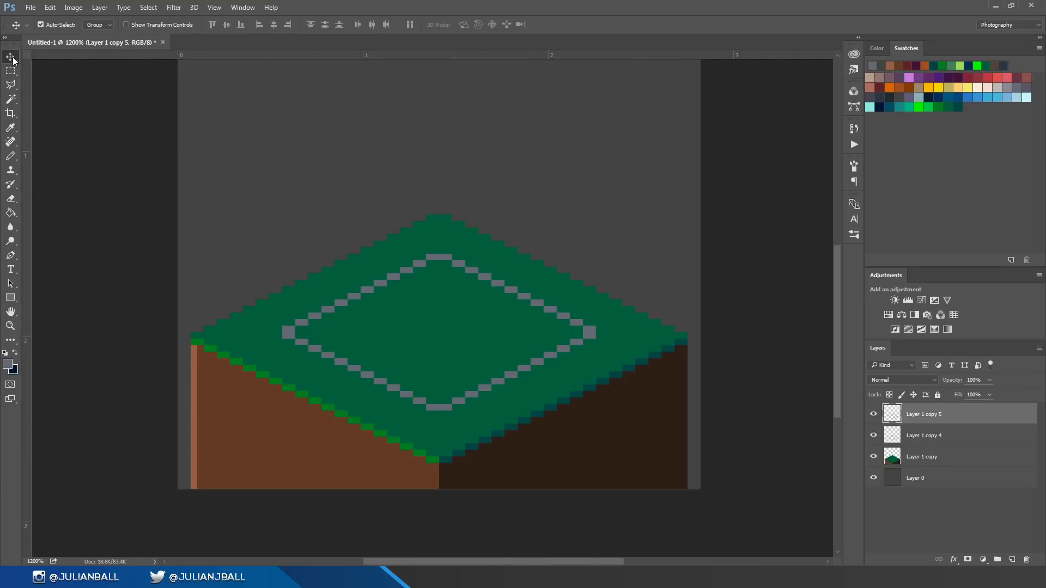
{"action": "key", "text": "Up"}
{"action": "key", "text": "Up"}
{"action": "key", "text": "Up"}
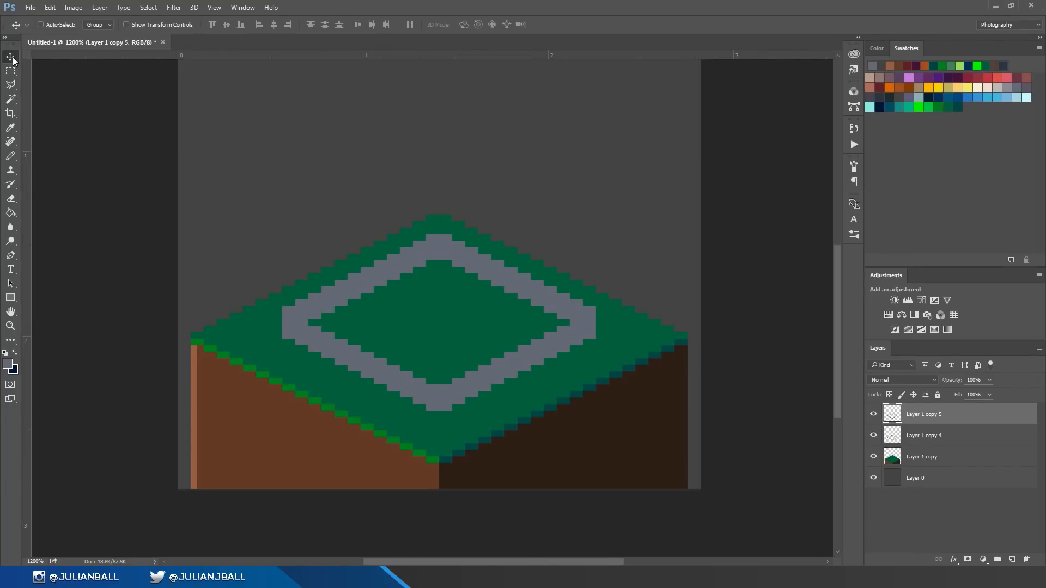
- Merge the outline with its copy, then repeat duplicating, raising and merging to extrude the grey shape upward into a hexagonal silhouette
{"action": "key", "text": "ctrl+e"}
{"action": "key", "text": "ctrl+j"}
{"action": "key", "text": "Up"}
{"action": "key", "text": "Up"}
{"action": "key", "text": "Up"}
{"action": "key", "text": "ctrl+e"}
{"action": "key", "text": "ctrl+j"}
{"action": "key", "text": "Up"}
{"action": "key", "text": "Up"}
{"action": "key", "text": "Up"}
{"action": "key", "text": "Up"}
{"action": "key", "text": "Up"}
{"action": "key", "text": "Up"}
{"action": "key", "text": "Up"}
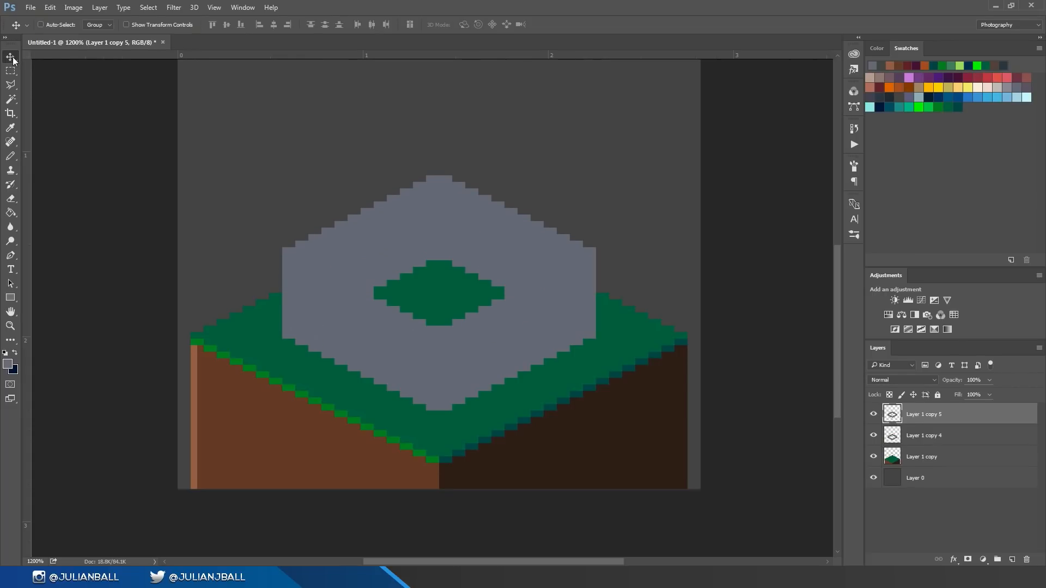
{"action": "key", "text": "Up"}
{"action": "key", "text": "Down"}
- Merge the grey layers again, duplicate the result and raise the copy until only a thin central gap is left
{"action": "key", "text": "ctrl+e"}
{"action": "key", "text": "ctrl+j"}
{"action": "key", "text": "Up"}
{"action": "key", "text": "Up"}
{"action": "key", "text": "Up"}
{"action": "key", "text": "Up"}
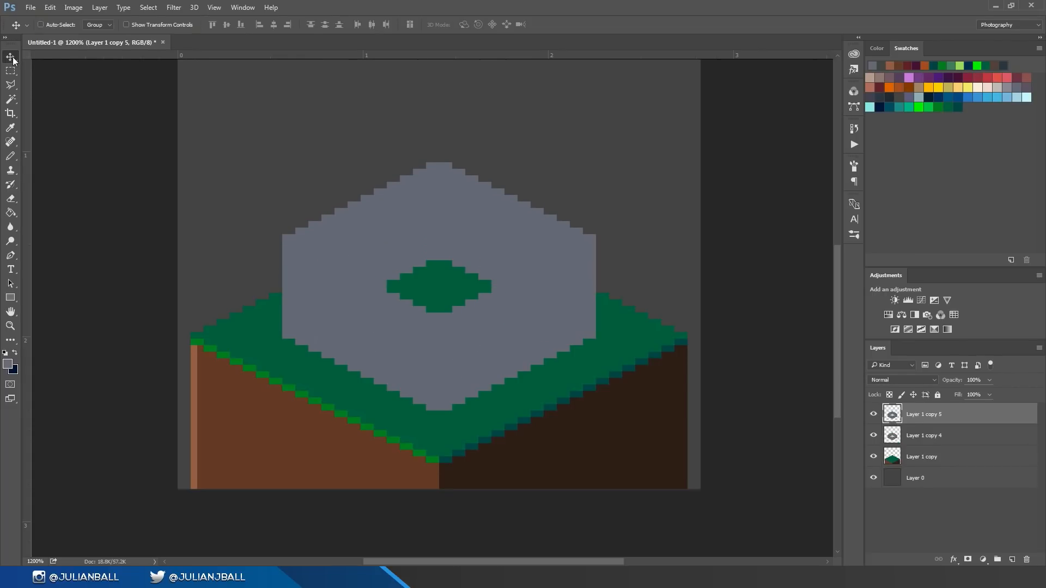
{"action": "key", "text": "Up"}
{"action": "key", "text": "Up"}
{"action": "key", "text": "Up"}
{"action": "key", "text": "Up"}
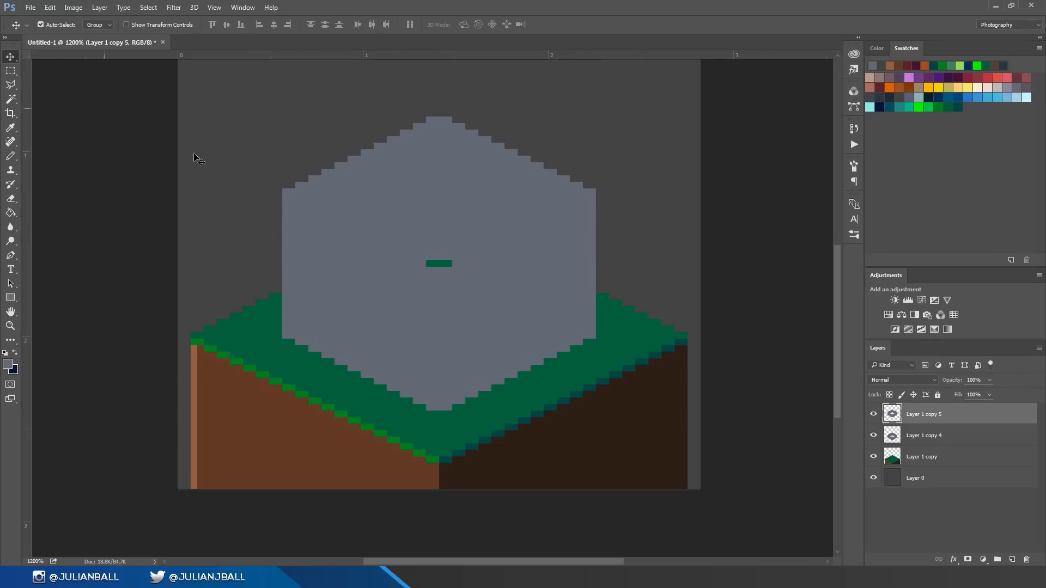
- Close the last central gap with a merged duplicate raised 1 pixel, and merge everything grey into one layer
{"action": "key", "text": "ctrl+e"}
{"action": "key", "text": "ctrl+j"}
{"action": "key", "text": "Up"}
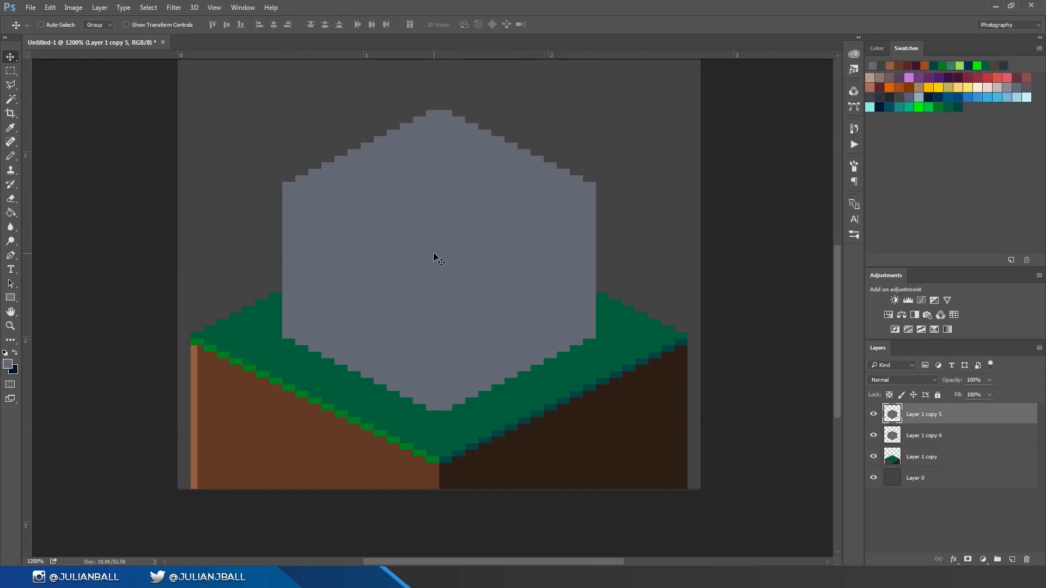
{"action": "key", "text": "ctrl+e"}
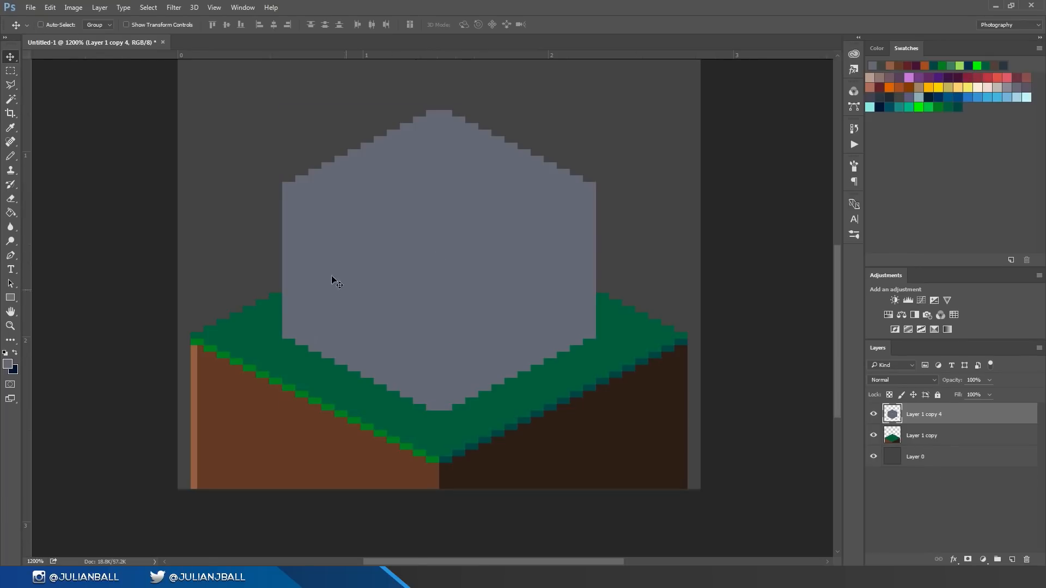
- Copy the right half of the grey hexagon onto its own layer
{"action": "left_click", "coordinate": [11, 71]}
{"action": "left_click_drag", "start_coordinate": [668, 71], "coordinate": [439, 463]}
{"action": "key", "text": "ctrl+j"}
- Apply a dark grey-purple Color Overlay, 444252, to the right-half layer and rasterize its layer style
{"action": "double_click", "coordinate": [999, 426]}
{"action": "left_click", "coordinate": [430, 294]}
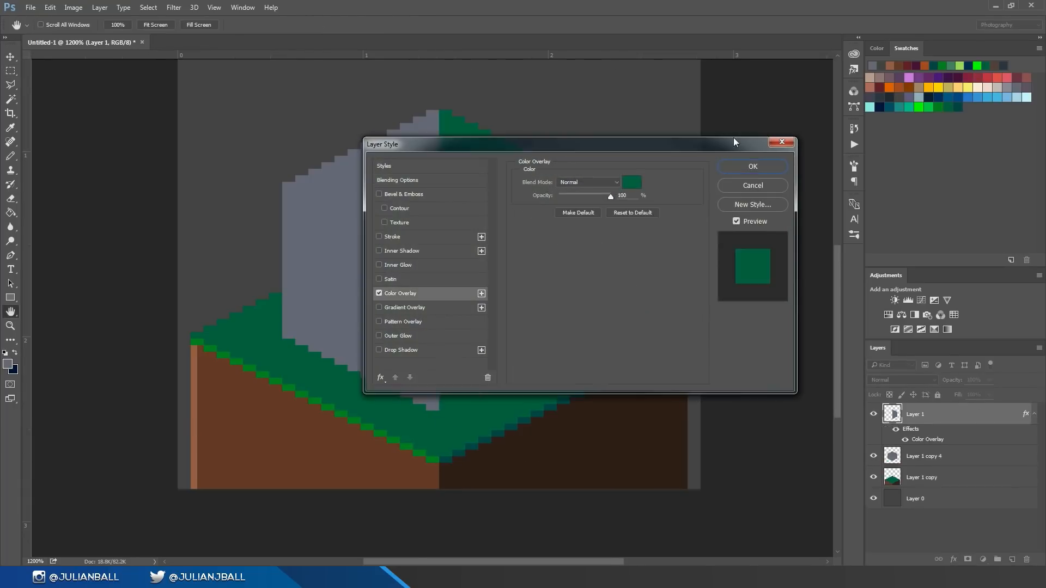
{"action": "left_click_drag", "start_coordinate": [662, 149], "coordinate": [701, 280]}
{"action": "left_click", "coordinate": [671, 310]}
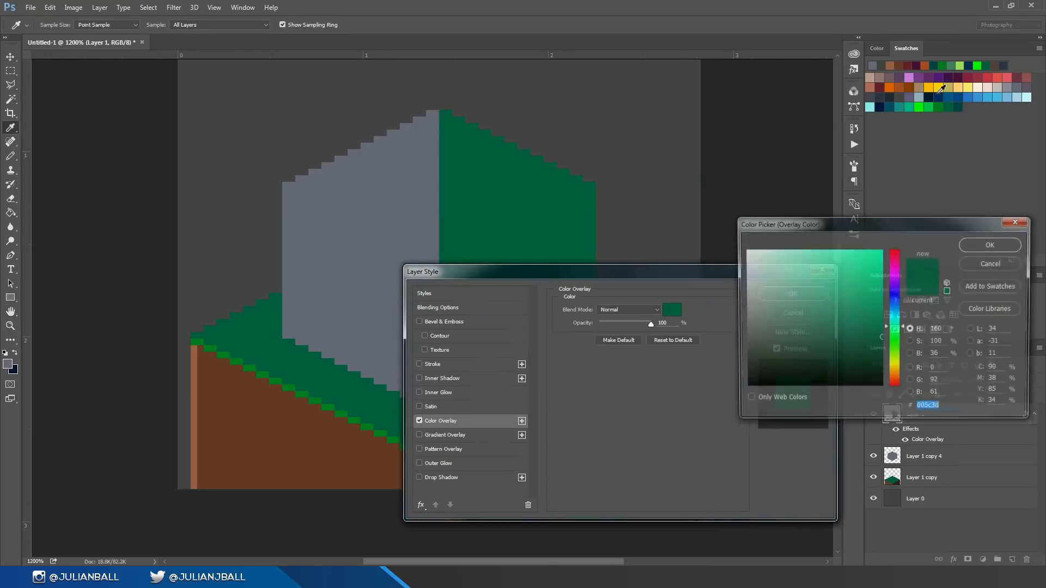
{"action": "left_click", "coordinate": [884, 96]}
{"action": "left_click", "coordinate": [1026, 87]}
{"action": "left_click", "coordinate": [1017, 88]}
{"action": "left_click", "coordinate": [873, 99]}
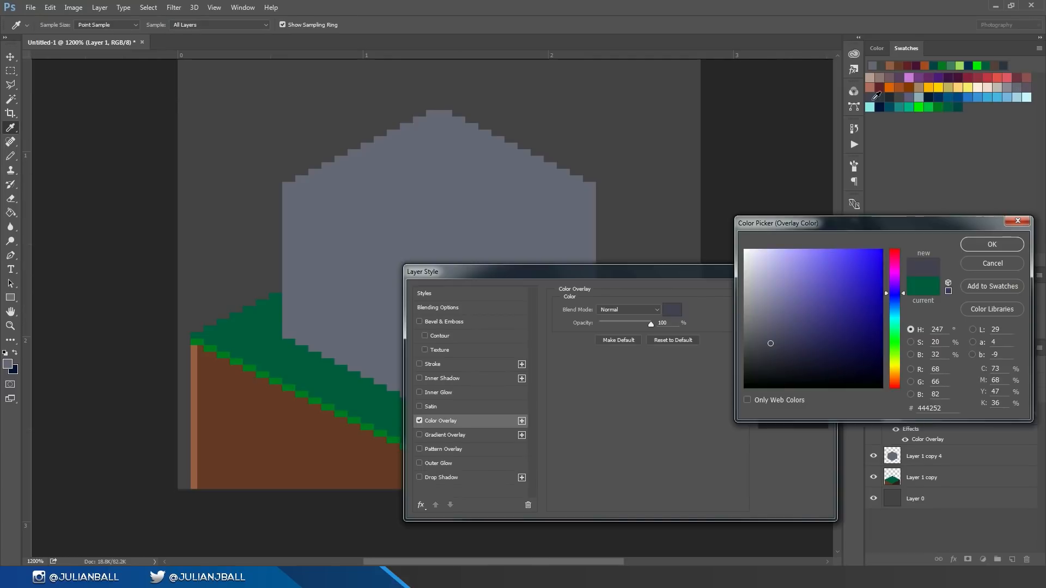
{"action": "left_click", "coordinate": [878, 99]}
{"action": "left_click", "coordinate": [872, 100]}
{"action": "left_click", "coordinate": [997, 244]}
{"action": "left_click", "coordinate": [793, 294]}
{"action": "right_click", "coordinate": [936, 415]}
{"action": "left_click", "coordinate": [818, 225]}
- Choose the light grey-blue swatch for the pencil, testing colours with trial strokes on the grey block and undoing them
{"action": "left_click_drag", "start_coordinate": [476, 334], "coordinate": [473, 384]}
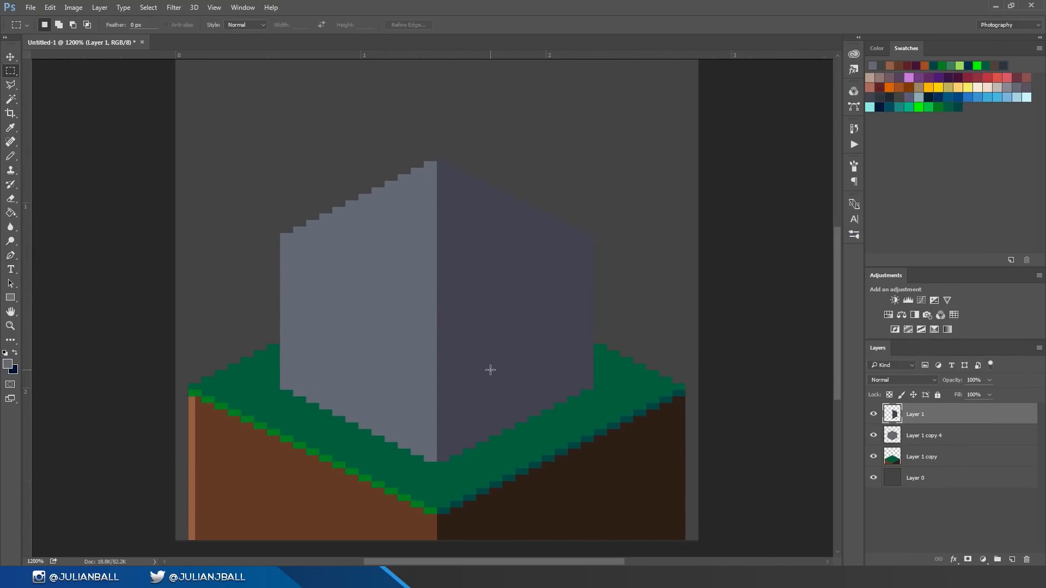
{"action": "key", "text": "b"}
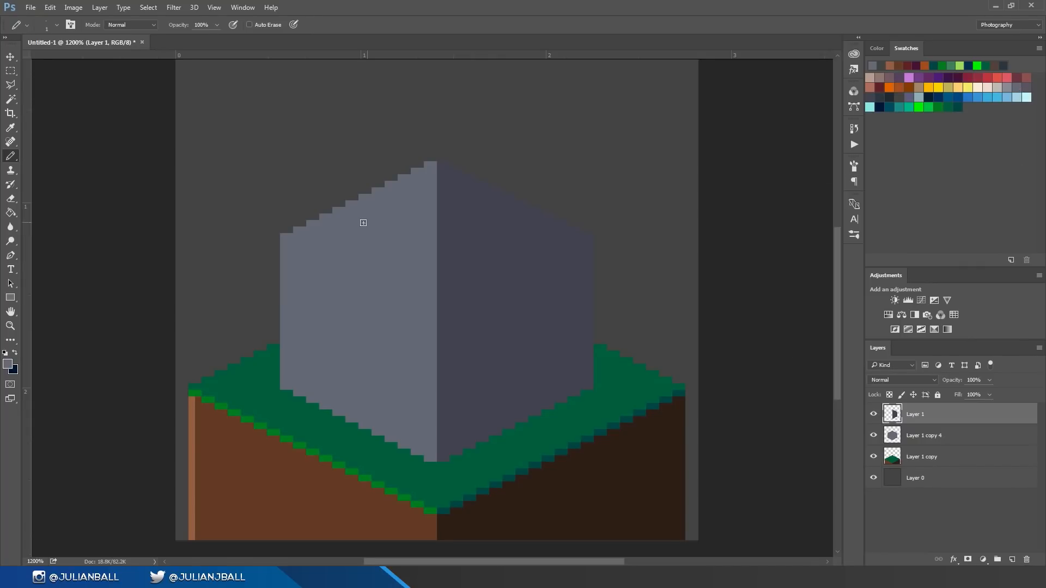
{"action": "left_click", "coordinate": [909, 97]}
{"action": "left_click_drag", "start_coordinate": [348, 303], "coordinate": [453, 254]}
{"action": "key", "text": "ctrl+z"}
{"action": "left_click", "coordinate": [918, 97]}
{"action": "left_click_drag", "start_coordinate": [336, 275], "coordinate": [396, 207]}
{"action": "key", "text": "ctrl+z"}
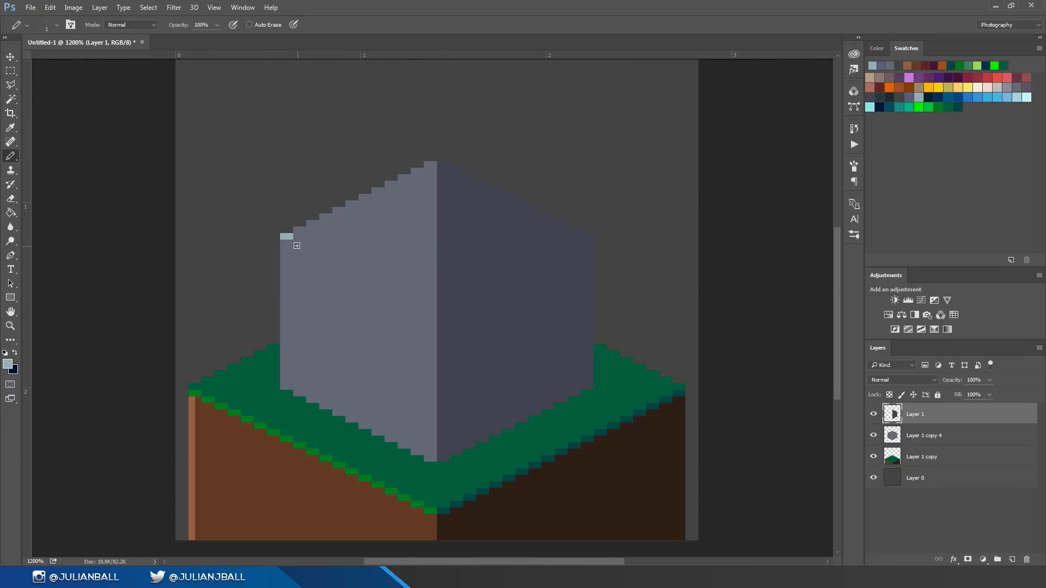
- Draw the top face's front-left edge as a light grey-blue pixel band from the left corner to the centre, and paint the left corner
{"action": "left_click", "coordinate": [433, 290], "text": "shift"}
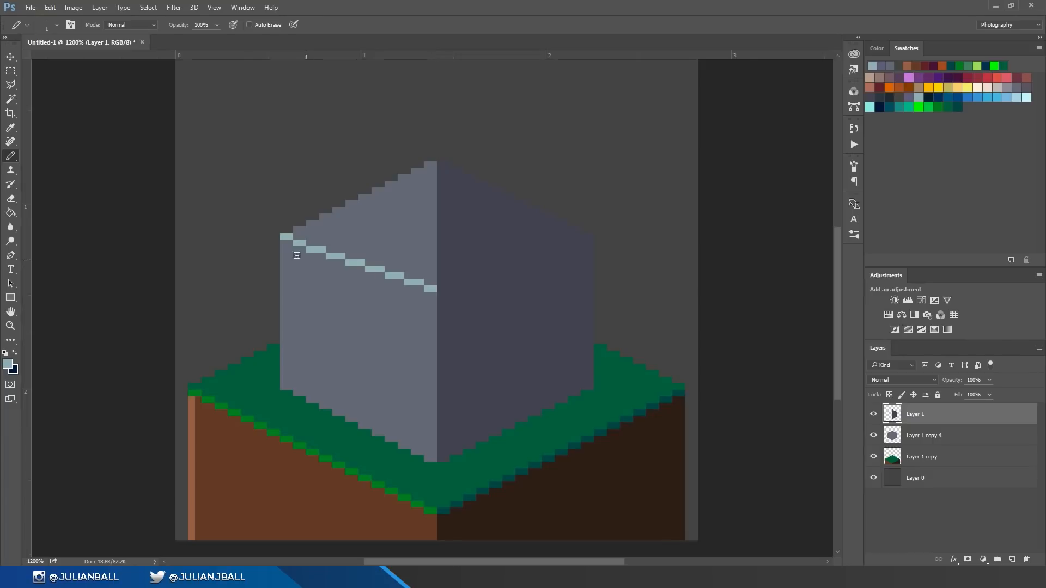
{"action": "mouse_move", "coordinate": [324, 256]}
{"action": "left_mouse_down"}
{"action": "mouse_move", "coordinate": [400, 283]}
{"action": "mouse_move", "coordinate": [385, 292]}
{"action": "mouse_move", "coordinate": [420, 288]}
{"action": "mouse_move", "coordinate": [431, 296]}
{"action": "mouse_move", "coordinate": [412, 305]}
{"action": "mouse_move", "coordinate": [433, 302]}
{"action": "left_mouse_up"}
{"action": "key", "text": "ctrl+z"}
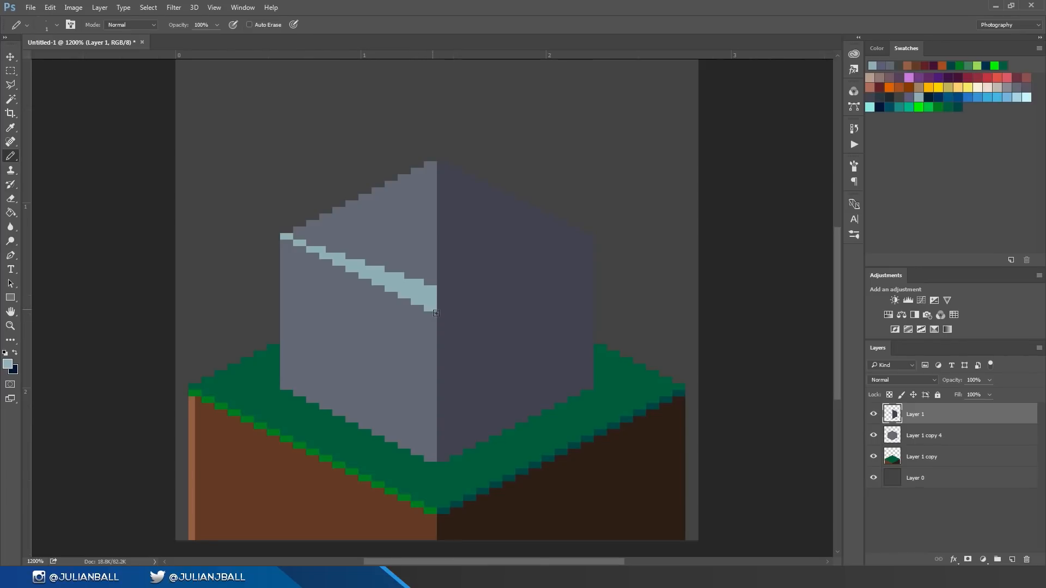
{"action": "mouse_move", "coordinate": [297, 230]}
{"action": "left_mouse_down"}
{"action": "mouse_move", "coordinate": [313, 224]}
{"action": "mouse_move", "coordinate": [322, 240]}
{"action": "mouse_move", "coordinate": [323, 217]}
{"action": "left_mouse_up"}
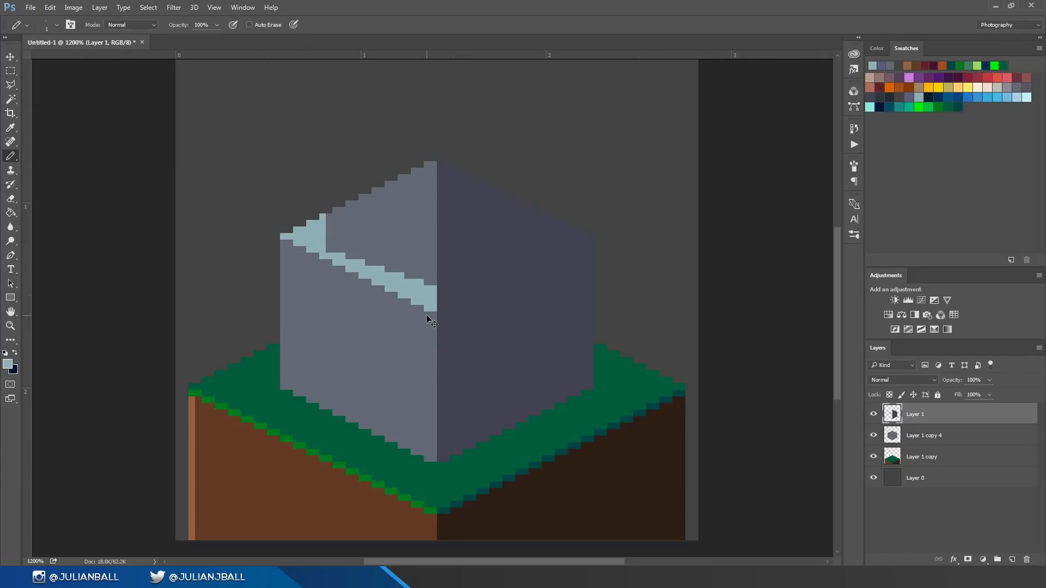
- Try to mirror the light top edge by duplicating the layer, flipping the copy horizontally and merging it down
{"action": "key", "text": "ctrl+j"}
{"action": "key", "text": "ctrl+t"}
{"action": "right_click", "coordinate": [378, 276]}
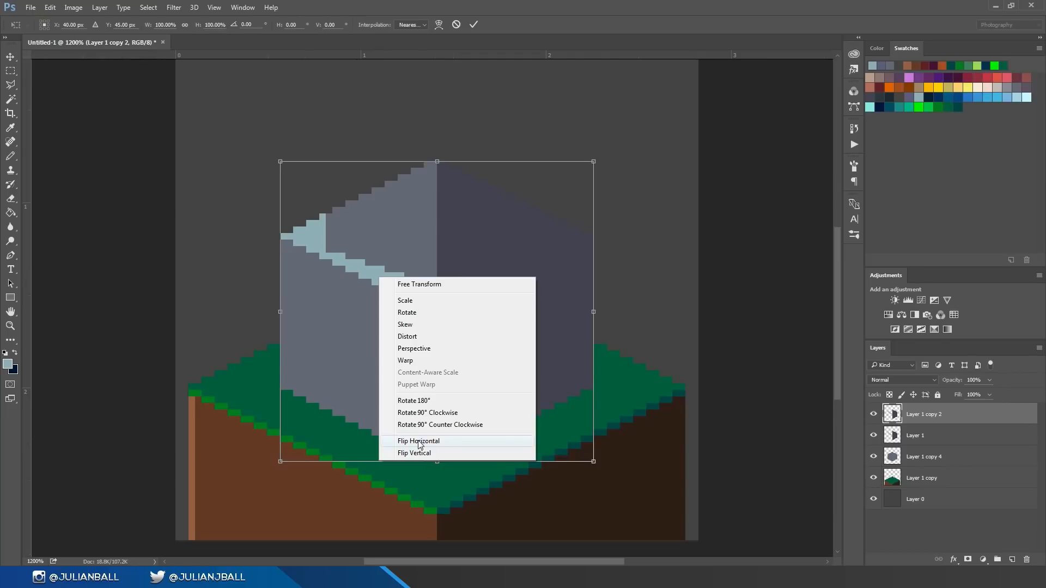
{"action": "left_click", "coordinate": [419, 442]}
{"action": "key", "text": "Return"}
{"action": "key", "text": "ctrl+e"}
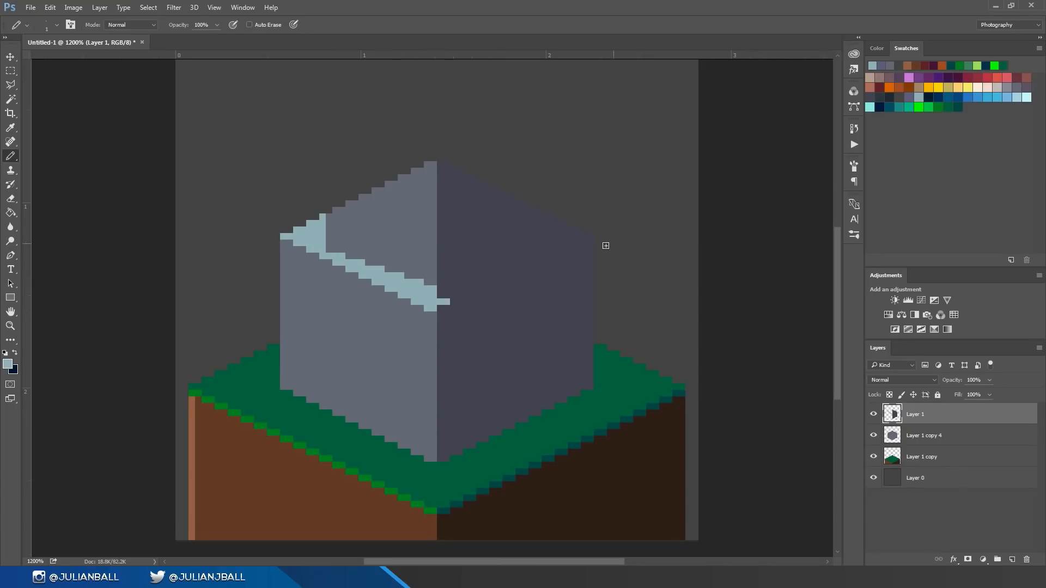
- Draw the top face's front-right edge in light grey-blue up to the right corner, correcting uneven pixels into regular two-pixel steps
{"action": "left_click", "coordinate": [590, 238], "text": "shift"}
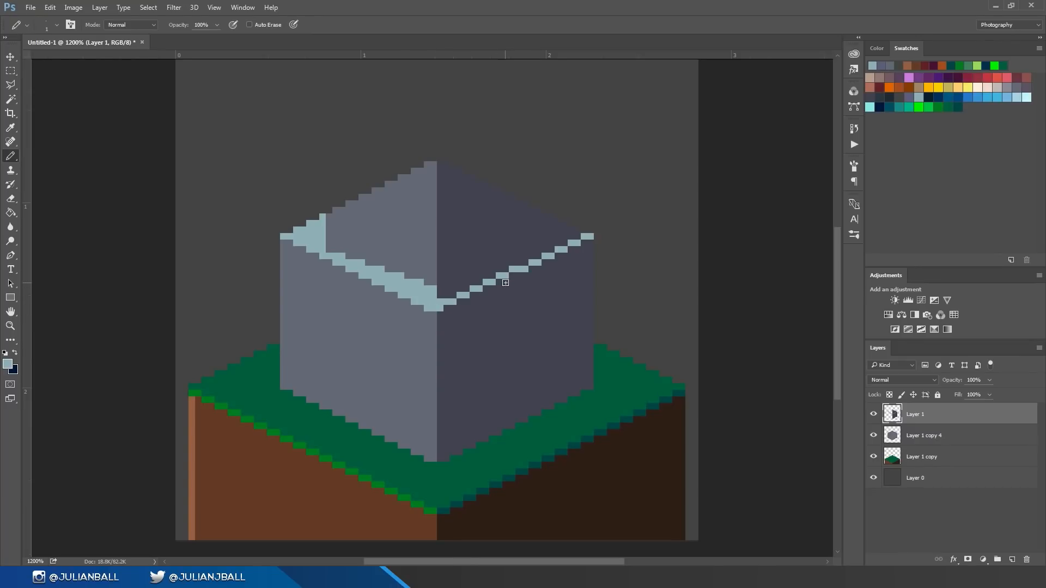
{"action": "key", "text": "e"}
{"action": "left_click_drag", "start_coordinate": [534, 267], "coordinate": [519, 271]}
{"action": "key", "text": "ctrl+z"}
{"action": "key", "text": "b"}
{"action": "left_click", "coordinate": [515, 286], "text": "alt"}
{"action": "left_click", "coordinate": [525, 268]}
{"action": "left_click", "coordinate": [539, 263]}
{"action": "left_click", "coordinate": [513, 266], "text": "alt"}
{"action": "left_click", "coordinate": [525, 263]}
{"action": "left_click", "coordinate": [538, 256]}
{"action": "left_click", "coordinate": [554, 265], "text": "alt"}
{"action": "left_click", "coordinate": [551, 256]}
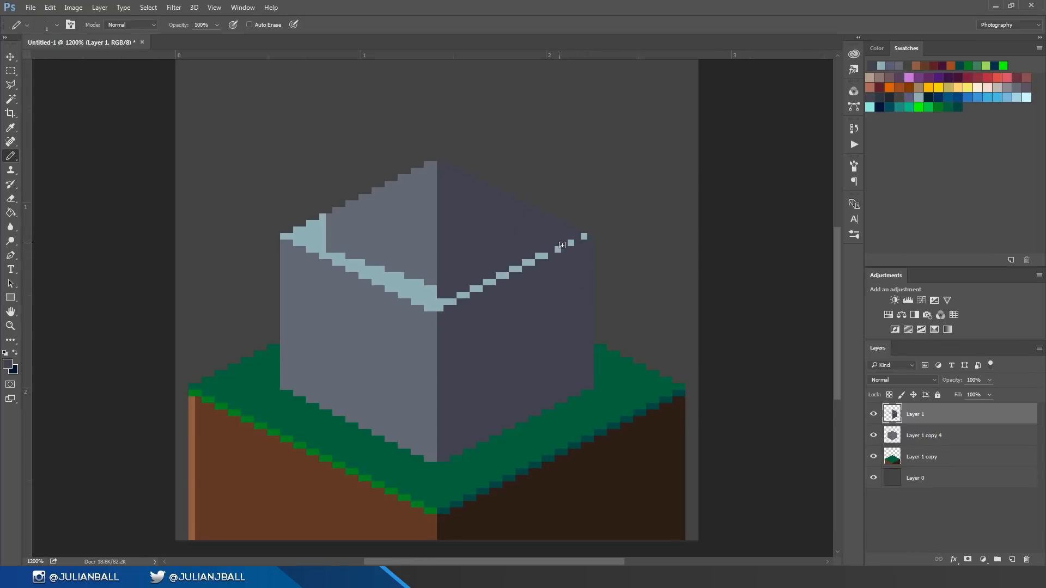
{"action": "left_click", "coordinate": [561, 247], "text": "alt"}
{"action": "left_click", "coordinate": [589, 235]}
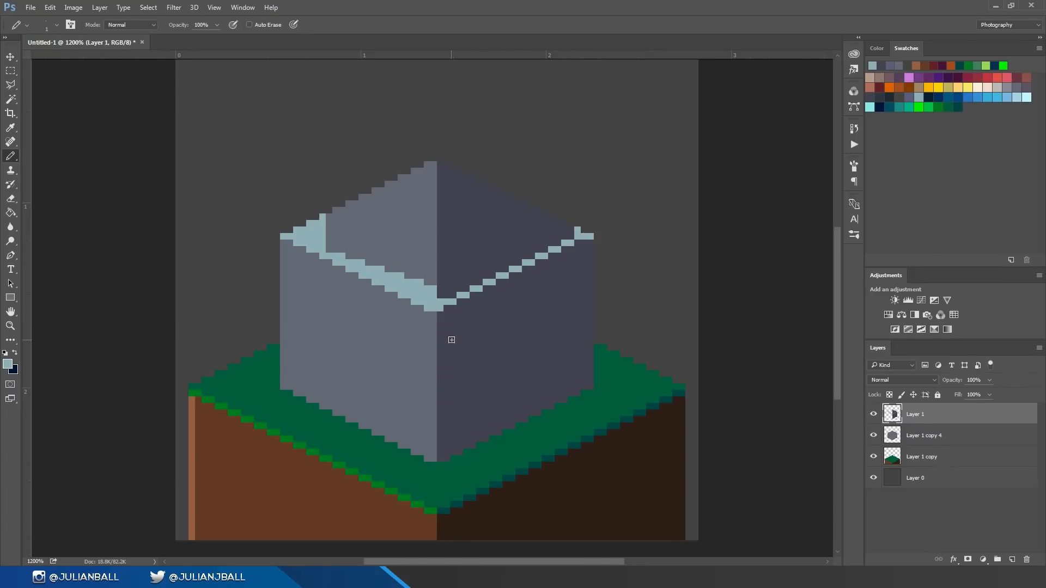
- Paint the whole top face of the block light grey-blue with a larger pencil tip, masked by a selection of the block's outline
{"action": "key", "text": "]"}
{"action": "key", "text": "]"}
{"action": "key", "text": "]"}
{"action": "key", "text": "]"}
{"action": "left_click_drag", "start_coordinate": [442, 284], "coordinate": [478, 267]}
{"action": "left_click", "coordinate": [892, 435], "text": "ctrl"}
{"action": "mouse_move", "coordinate": [414, 246]}
{"action": "left_mouse_down"}
{"action": "mouse_move", "coordinate": [326, 210]}
{"action": "mouse_move", "coordinate": [321, 224]}
{"action": "mouse_move", "coordinate": [329, 185]}
{"action": "mouse_move", "coordinate": [376, 198]}
{"action": "left_mouse_up"}
{"action": "key", "text": "ctrl+z"}
{"action": "mouse_move", "coordinate": [444, 279]}
{"action": "left_mouse_down"}
{"action": "mouse_move", "coordinate": [516, 240]}
{"action": "mouse_move", "coordinate": [511, 248]}
{"action": "left_mouse_up"}
{"action": "key", "text": "ctrl+d"}
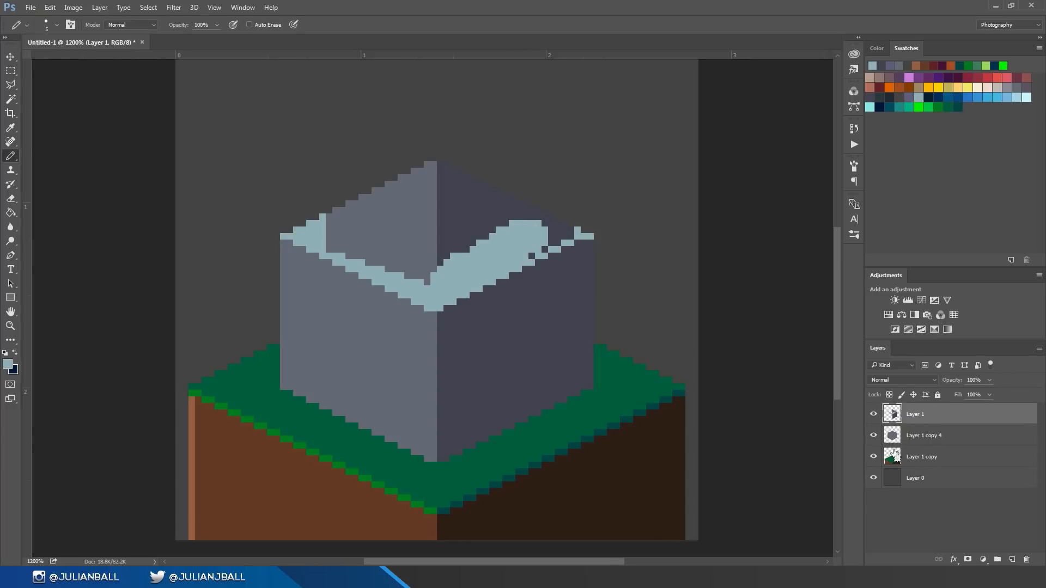
{"action": "left_click", "coordinate": [891, 439], "text": "ctrl"}
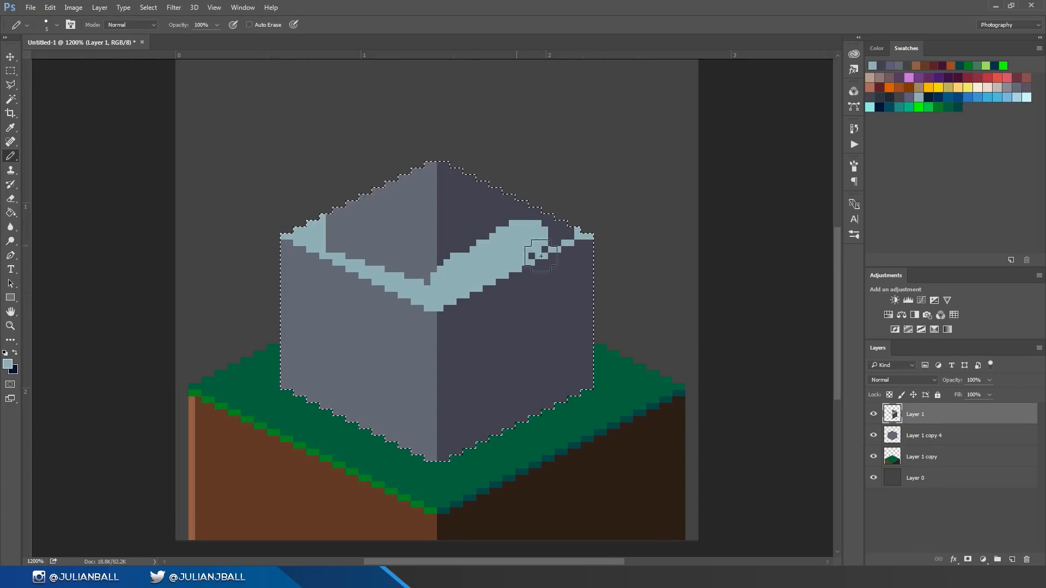
{"action": "mouse_move", "coordinate": [526, 244]}
{"action": "left_mouse_down"}
{"action": "mouse_move", "coordinate": [562, 221]}
{"action": "mouse_move", "coordinate": [411, 167]}
{"action": "mouse_move", "coordinate": [323, 232]}
{"action": "mouse_move", "coordinate": [453, 284]}
{"action": "mouse_move", "coordinate": [491, 215]}
{"action": "mouse_move", "coordinate": [440, 263]}
{"action": "mouse_move", "coordinate": [365, 226]}
{"action": "mouse_move", "coordinate": [360, 208]}
{"action": "mouse_move", "coordinate": [495, 226]}
{"action": "mouse_move", "coordinate": [399, 204]}
{"action": "mouse_move", "coordinate": [401, 175]}
{"action": "left_mouse_up"}
{"action": "key", "text": "ctrl+d"}
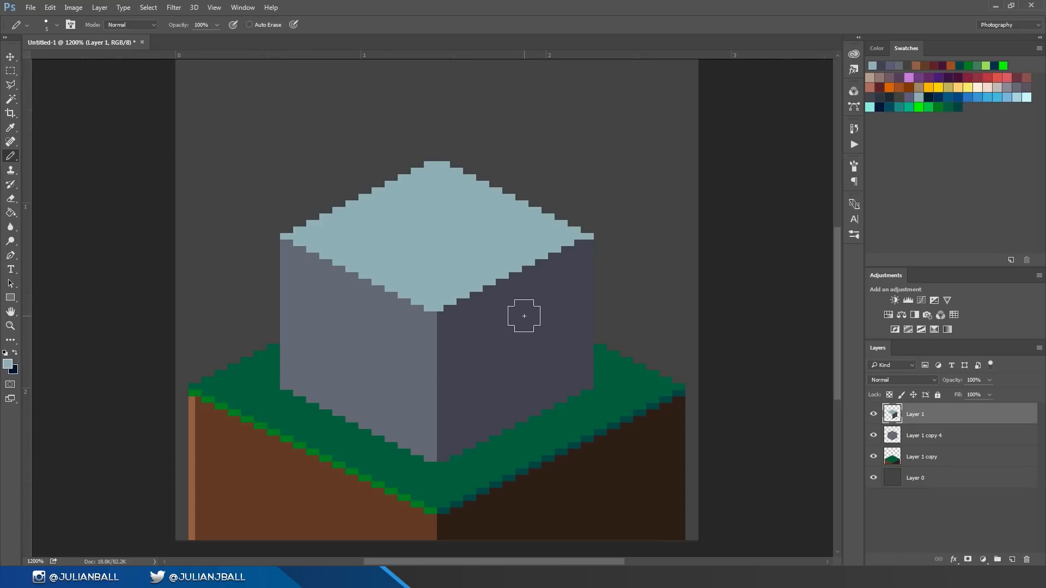
- Reduce the pencil tip to 1 pixel and touch up single pixels along the top face's front-right edge
{"action": "key", "text": "bracketleft"}
{"action": "key", "text": "bracketleft"}
{"action": "key", "text": "bracketleft"}
{"action": "key", "text": "bracketleft"}
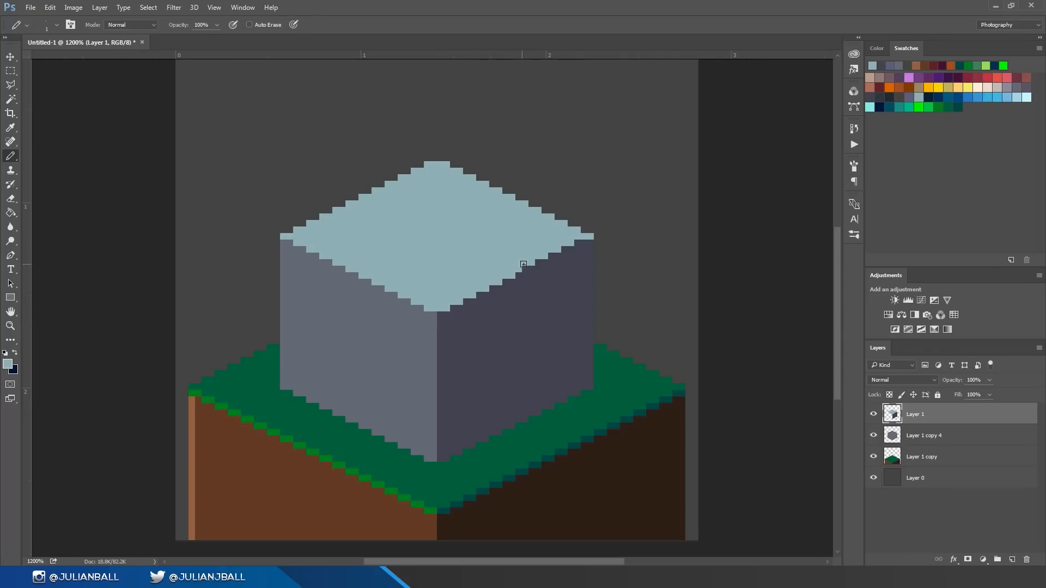
{"action": "left_click", "coordinate": [538, 263]}
{"action": "left_click", "coordinate": [551, 256]}
{"action": "left_click", "coordinate": [576, 243]}
- On a new layer, draw a dark blue roof base line along the front-right top edge, extending past both corners
{"action": "left_click_drag", "start_coordinate": [497, 401], "coordinate": [503, 406]}
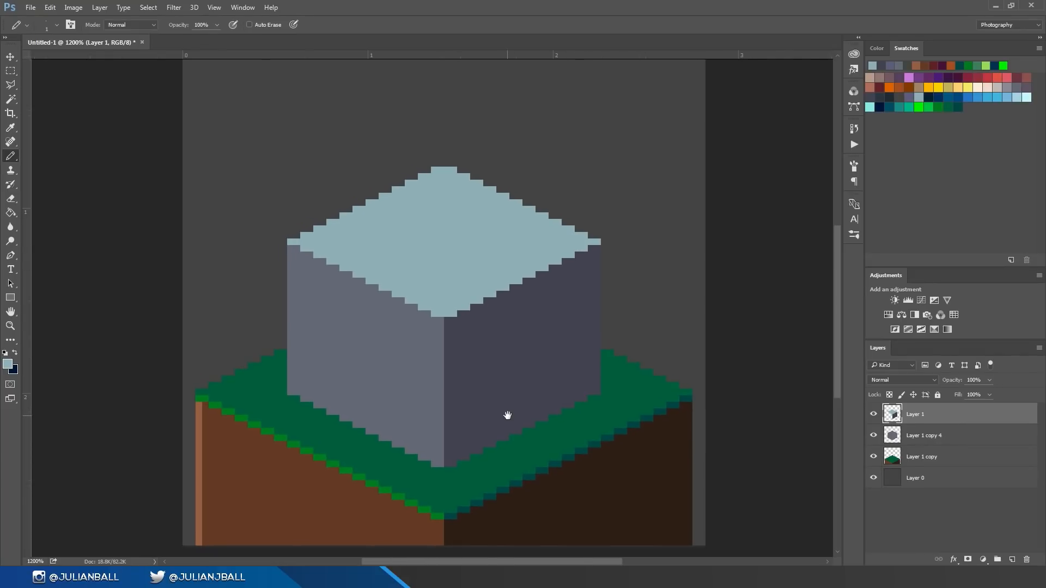
{"action": "key", "text": "ctrl+minus"}
{"action": "key", "text": "ctrl+minus"}
{"action": "key", "text": "ctrl+minus"}
{"action": "key", "text": "ctrl+plus"}
{"action": "key", "text": "ctrl+plus"}
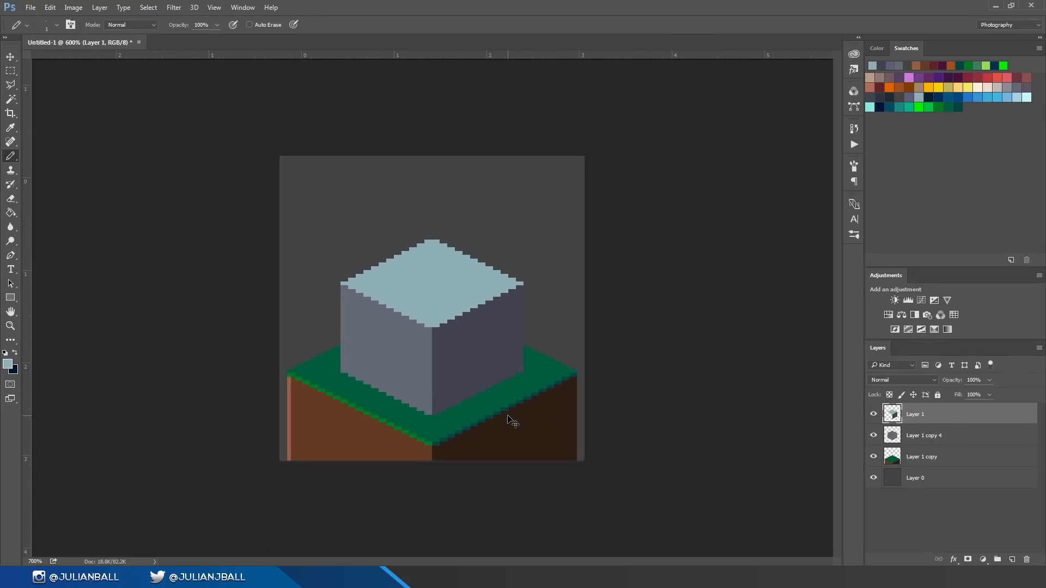
{"action": "left_click", "coordinate": [13, 58]}
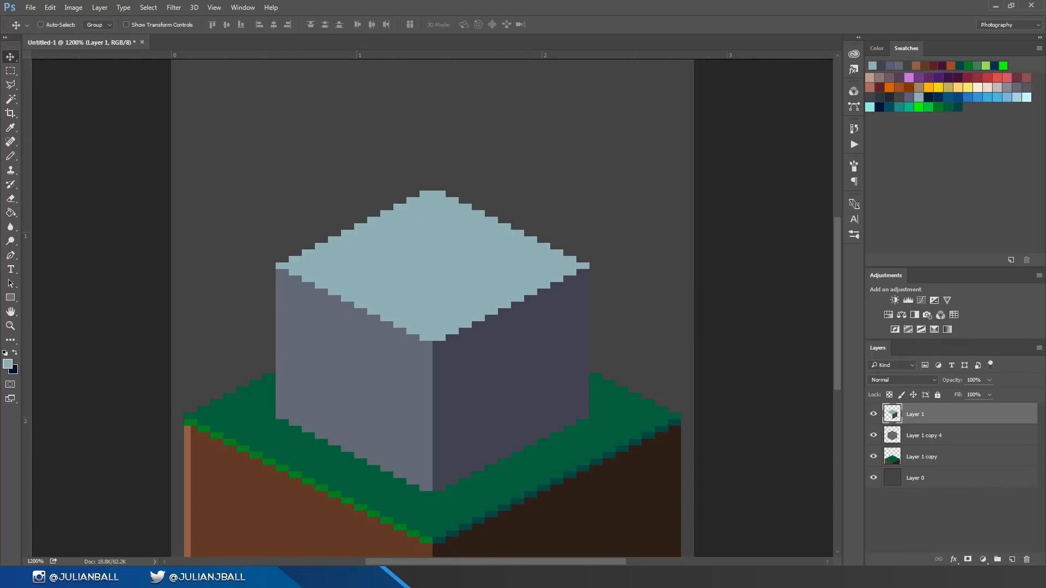
{"action": "left_click", "coordinate": [1013, 561]}
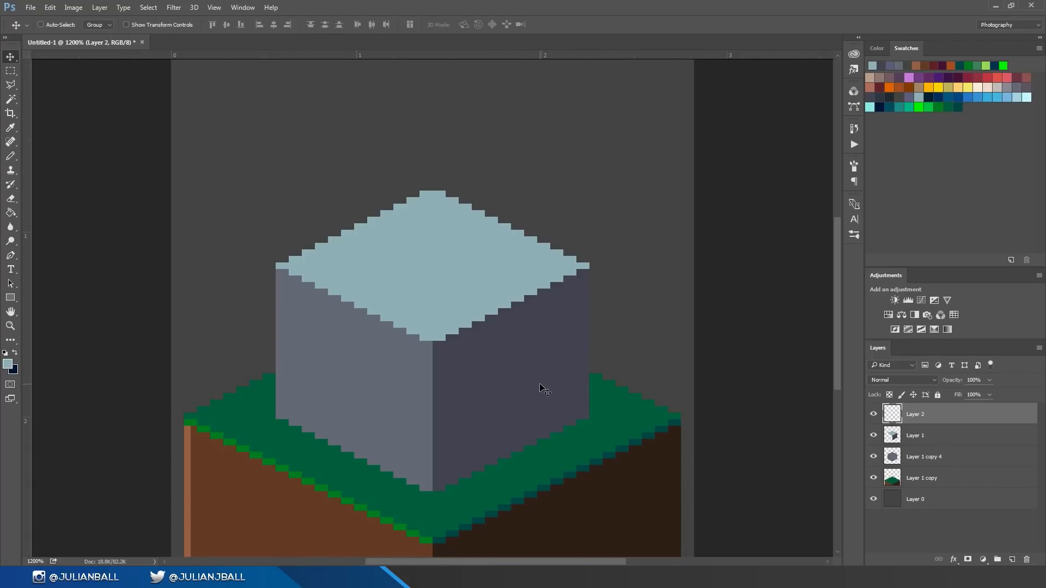
{"action": "left_click", "coordinate": [959, 96]}
{"action": "key", "text": "b"}
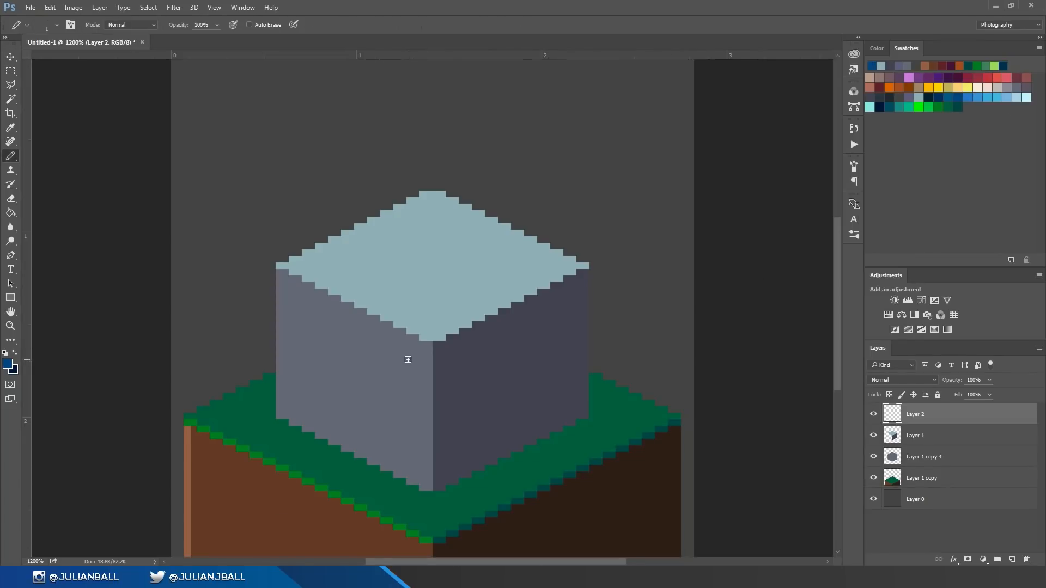
{"action": "left_click", "coordinate": [951, 96]}
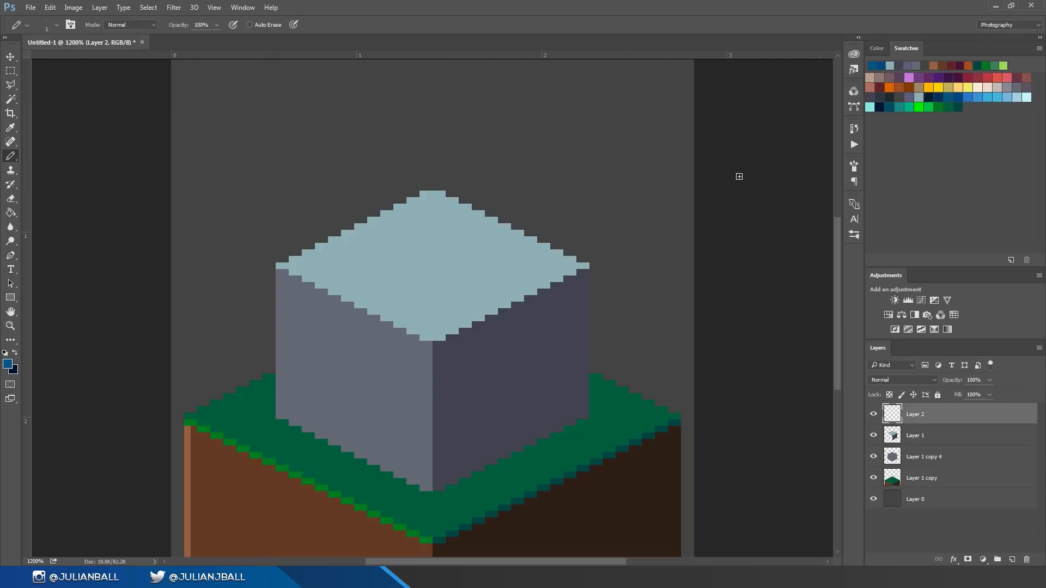
{"action": "left_click", "coordinate": [411, 352]}
{"action": "left_click", "coordinate": [613, 255], "text": "shift"}
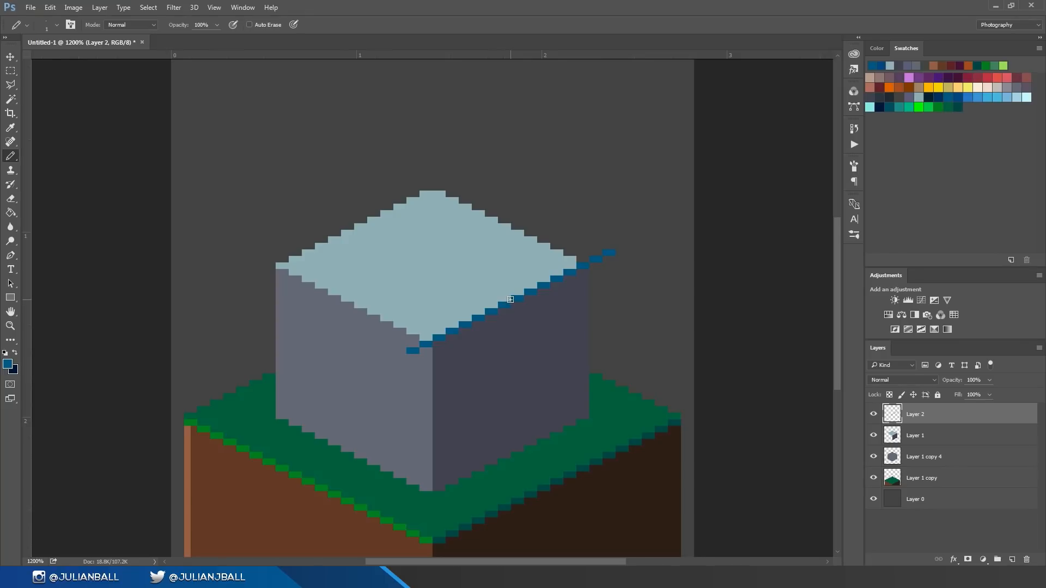
- Draw a vertical line up from the base line's middle and connect its tip to both base ends, forming a gable triangle
{"action": "left_click_drag", "start_coordinate": [509, 299], "coordinate": [510, 231]}
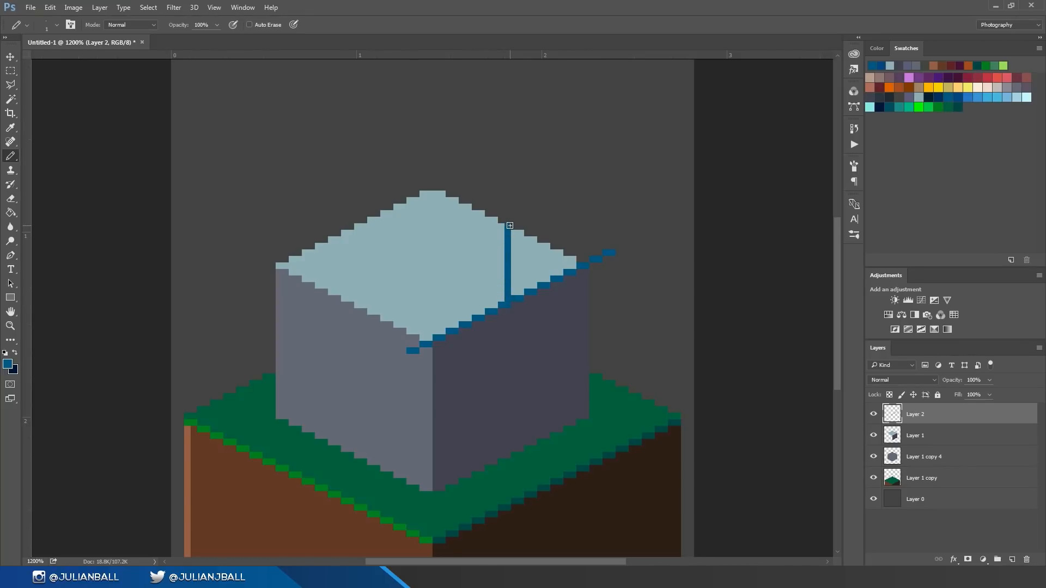
{"action": "left_click", "coordinate": [411, 350]}
{"action": "left_click", "coordinate": [503, 227], "text": "shift"}
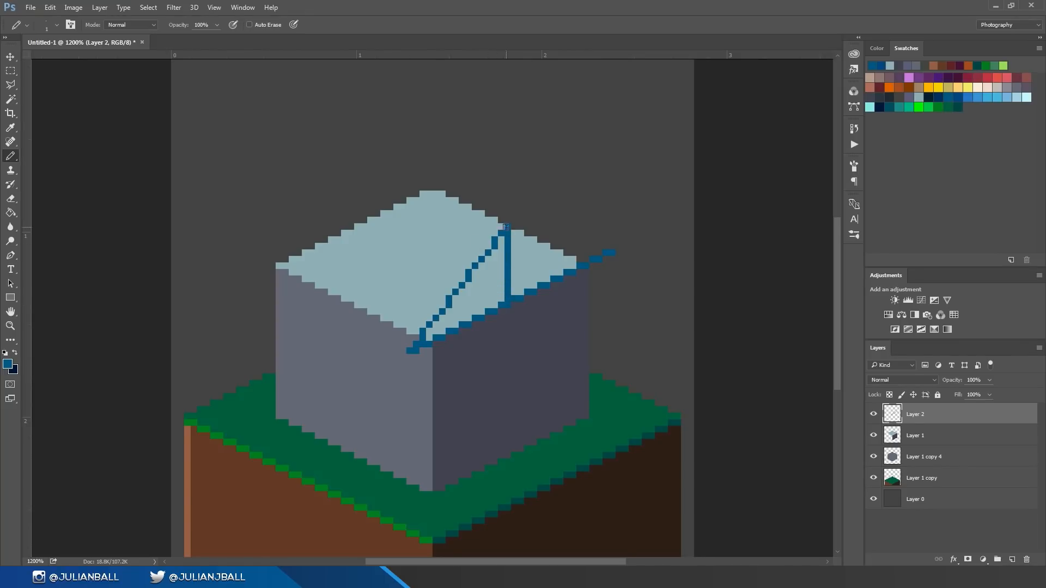
{"action": "left_click", "coordinate": [615, 255], "text": "shift"}
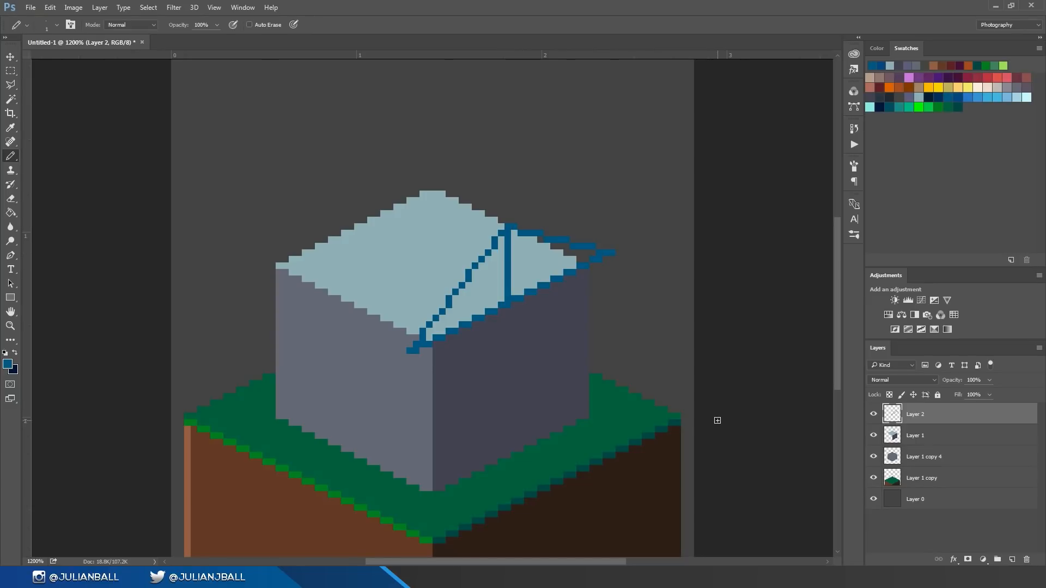
- Duplicate the gable triangle onto the block's back-left top edge and nudge the copy 1 pixel left
{"action": "key", "text": "v"}
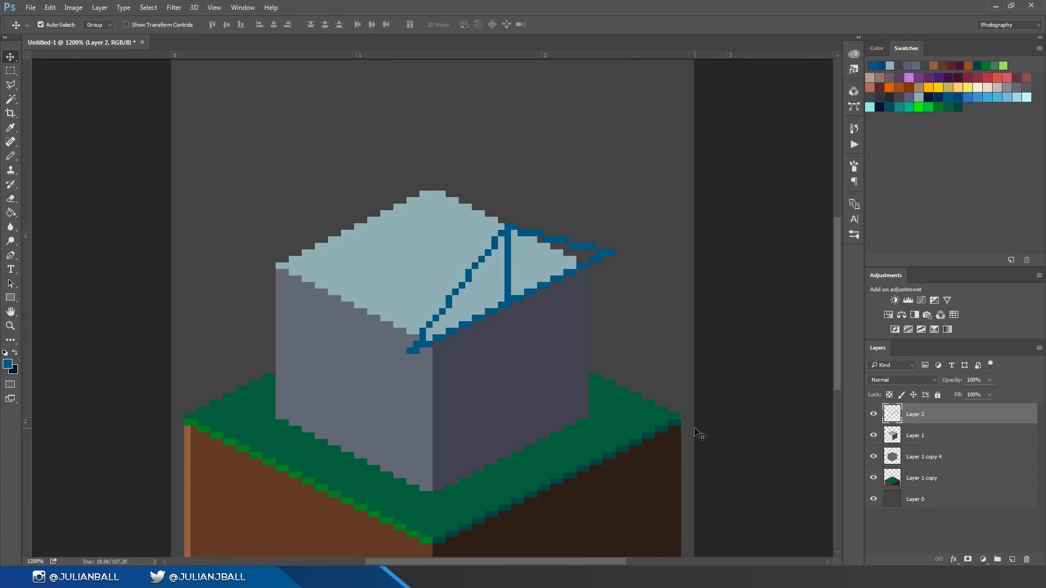
{"action": "left_click_drag", "start_coordinate": [550, 320], "coordinate": [392, 237]}
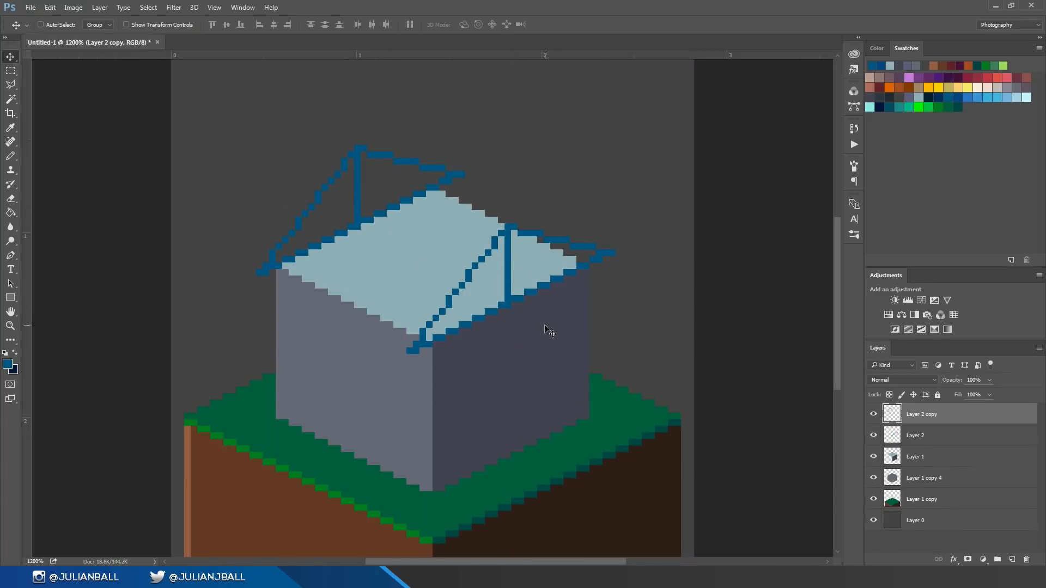
{"action": "key", "text": "Left"}
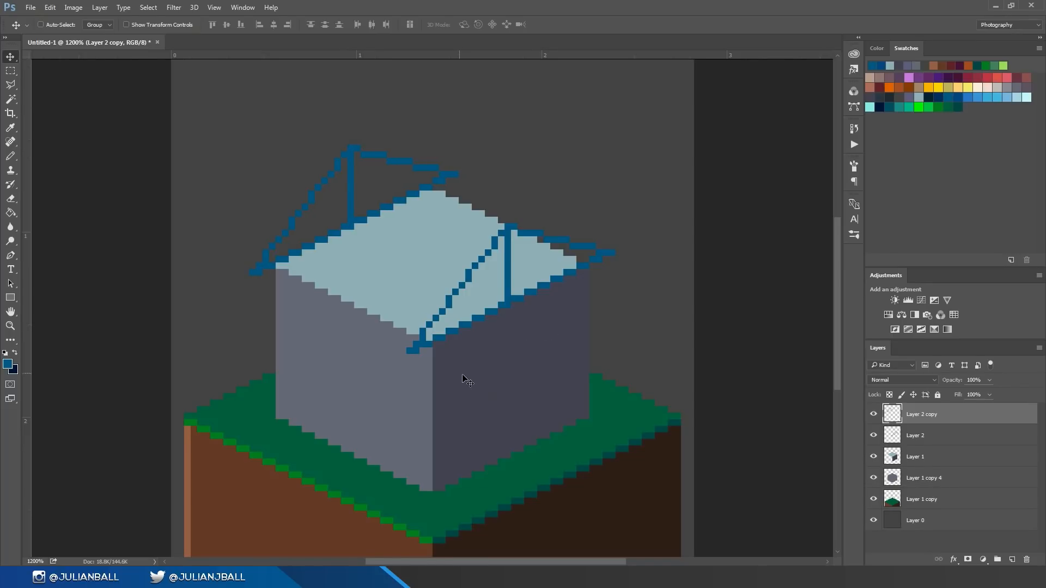
- On a new layer, outline the roof's left slope in lighter blue by connecting the base corners and peaks of both gables
{"action": "key", "text": "b"}
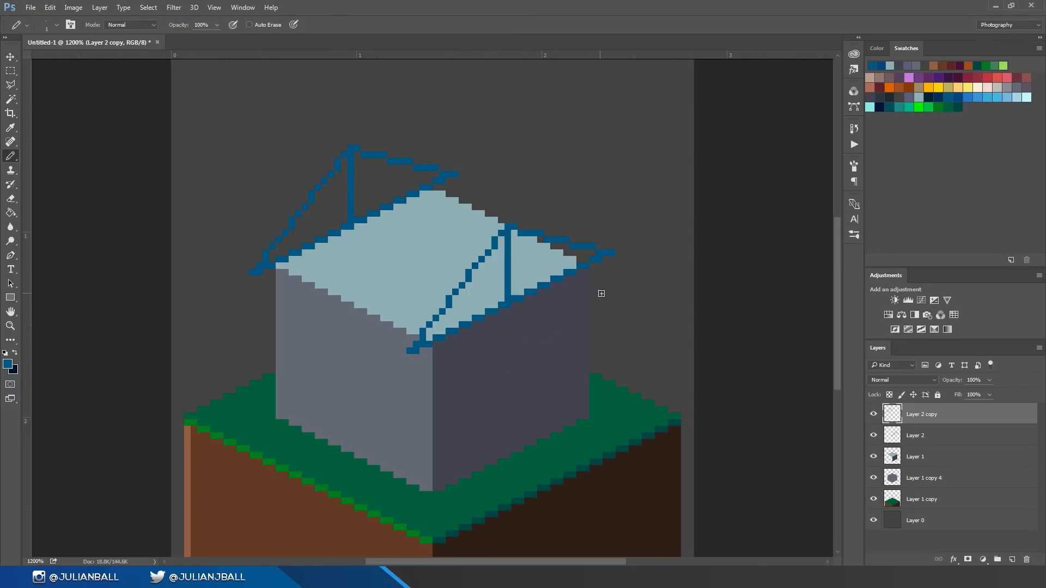
{"action": "left_click", "coordinate": [982, 96]}
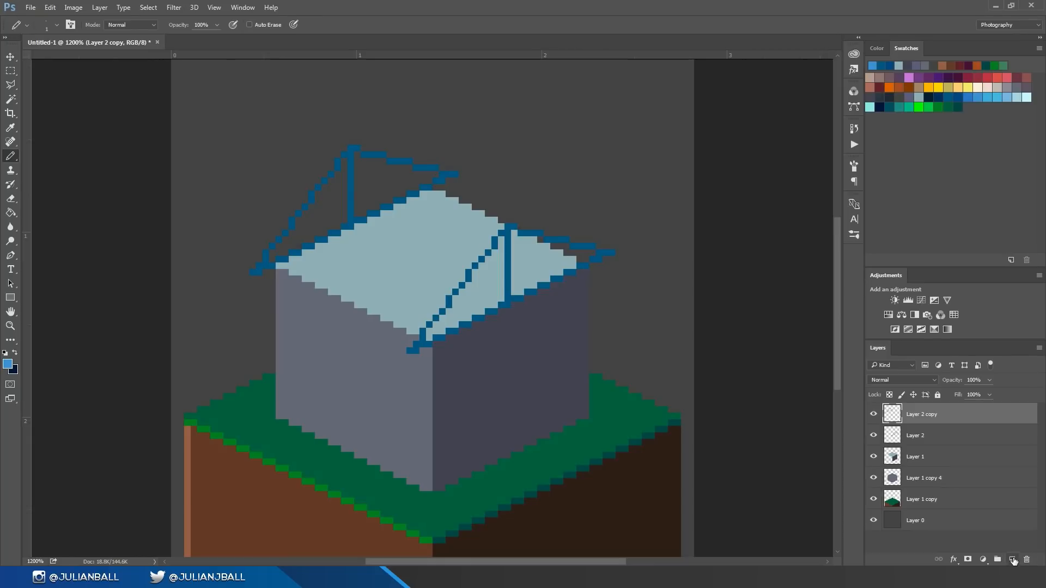
{"action": "left_click", "coordinate": [1011, 559]}
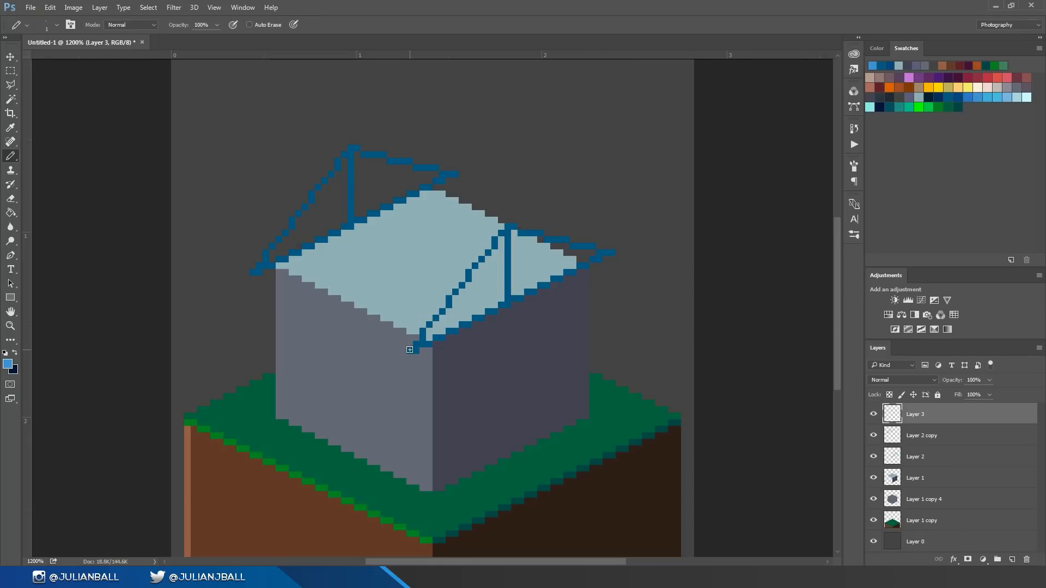
{"action": "left_click", "coordinate": [405, 350]}
{"action": "left_click", "coordinate": [252, 274], "text": "shift"}
{"action": "left_click", "coordinate": [351, 148], "text": "shift"}
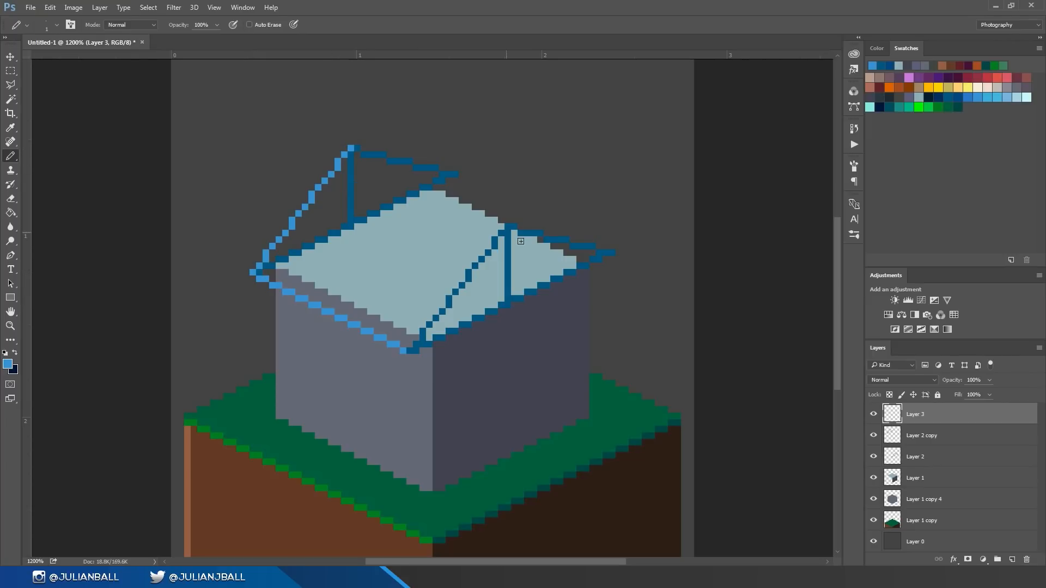
{"action": "left_click", "coordinate": [508, 230], "text": "shift"}
{"action": "left_click", "coordinate": [409, 352], "text": "shift"}
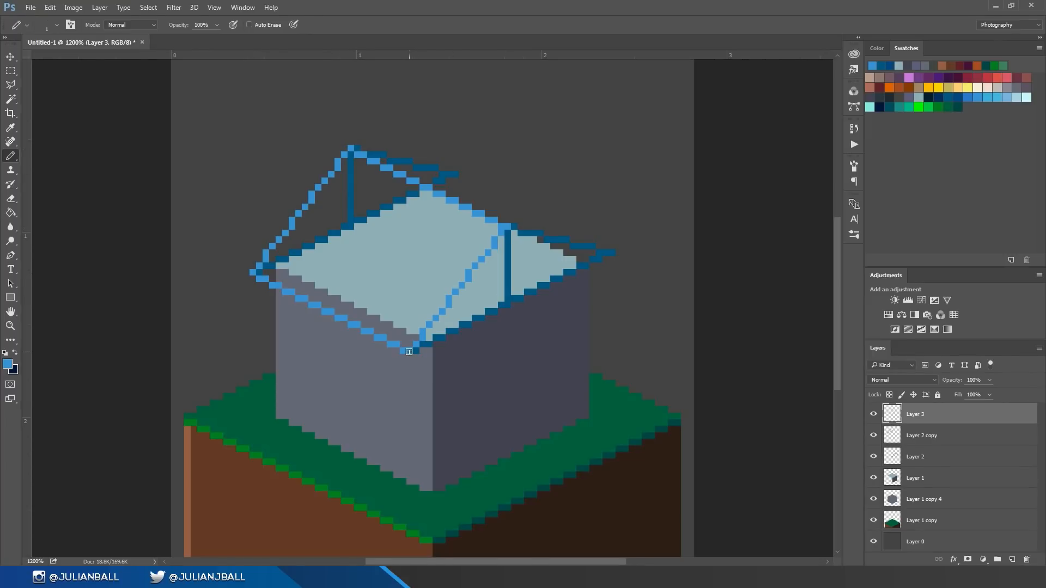
- Fill the outlined left roof slope with the lighter blue using the Paint Bucket
{"action": "left_click", "coordinate": [10, 213]}
{"action": "left_click", "coordinate": [452, 262]}
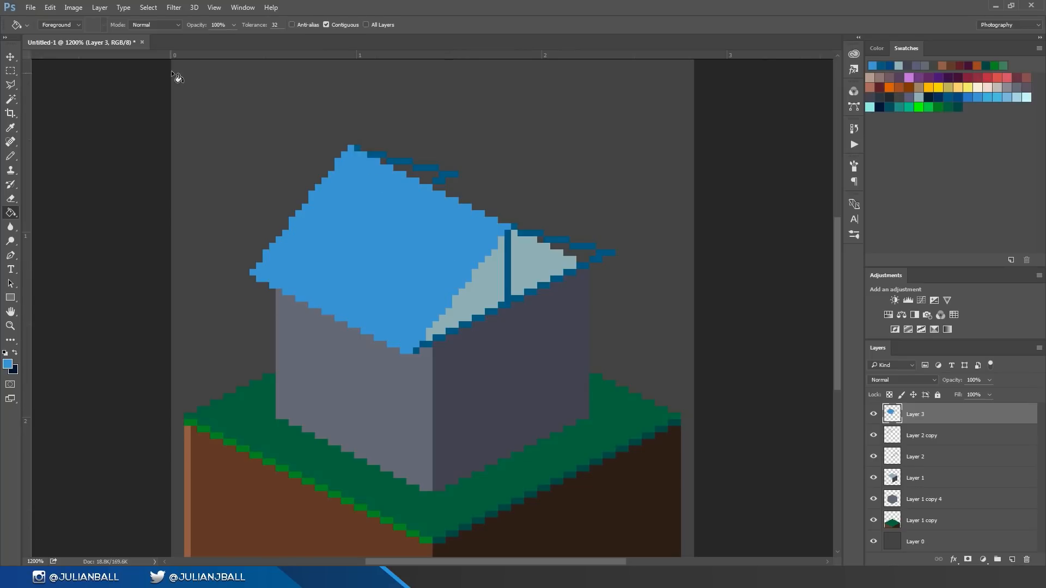
{"action": "left_click", "coordinate": [11, 57]}
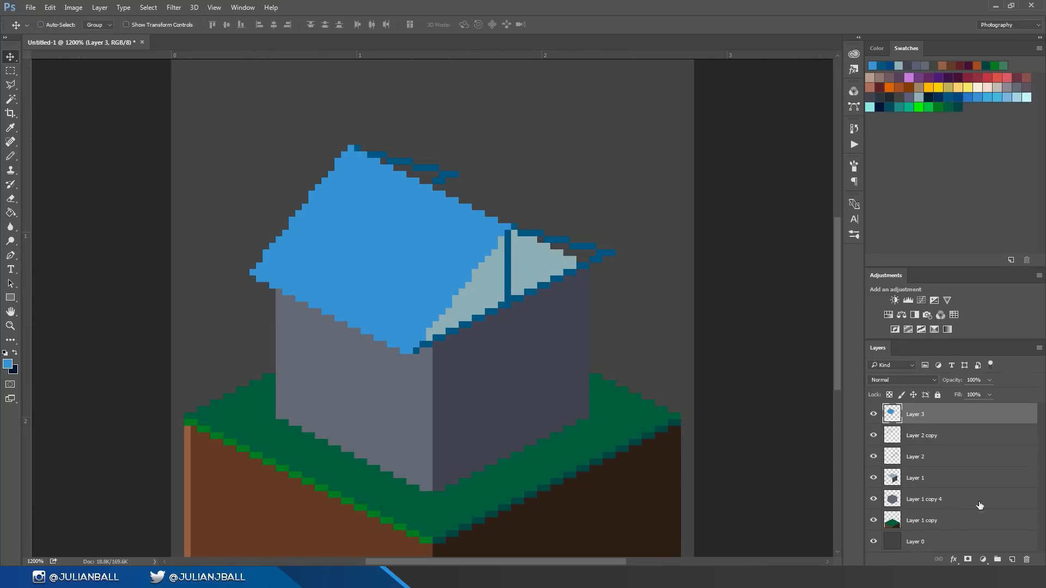
- On a new layer, outline the visible strip of the roof's right slope in dark navy with the Pencil and fill it
{"action": "left_click", "coordinate": [943, 97]}
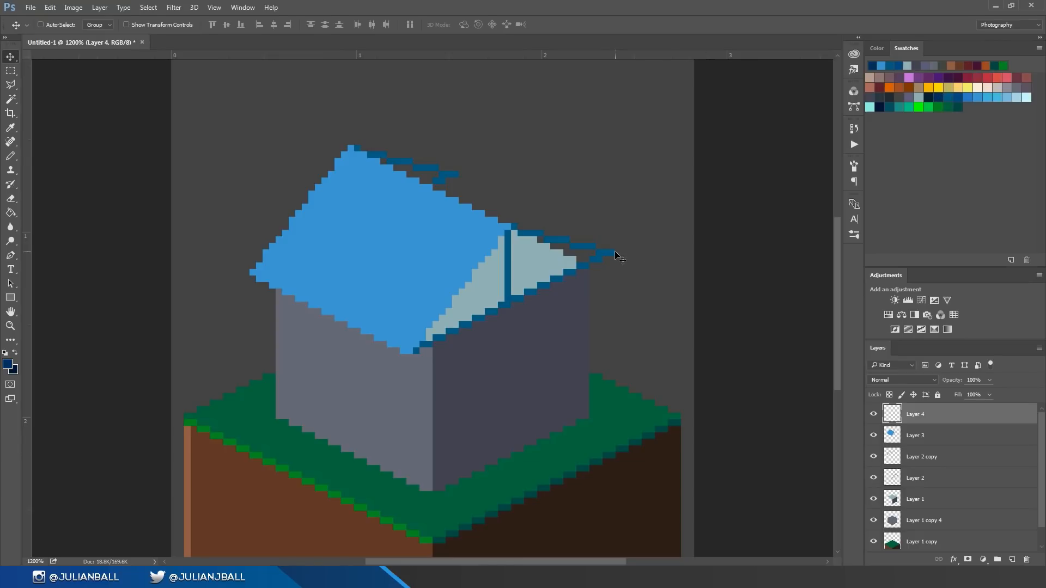
{"action": "key", "text": "b"}
{"action": "left_click", "coordinate": [454, 174], "text": "shift"}
{"action": "left_click", "coordinate": [351, 146], "text": "shift"}
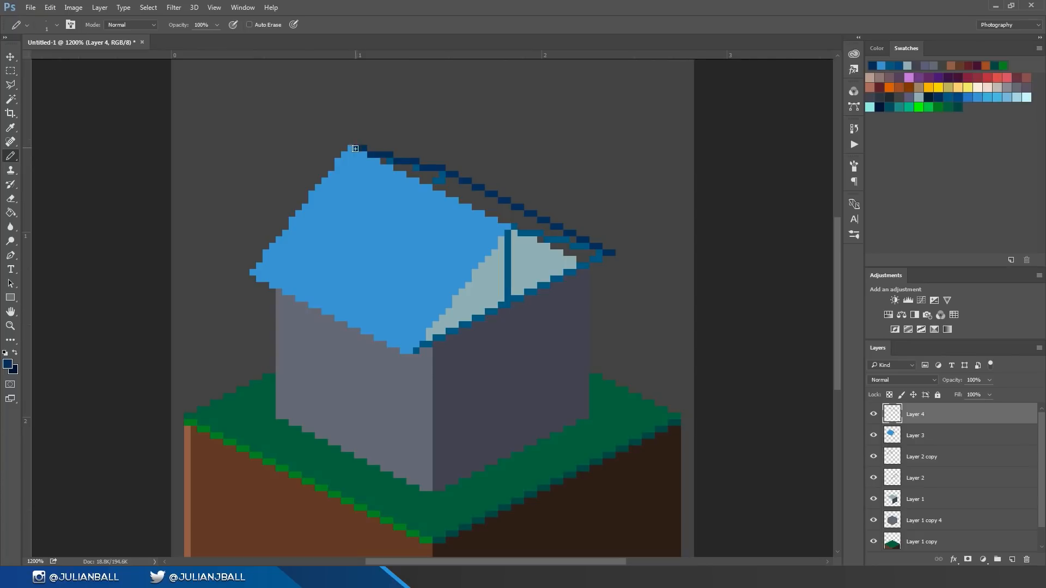
{"action": "left_click", "coordinate": [513, 225], "text": "shift"}
{"action": "left_click", "coordinate": [613, 252], "text": "shift"}
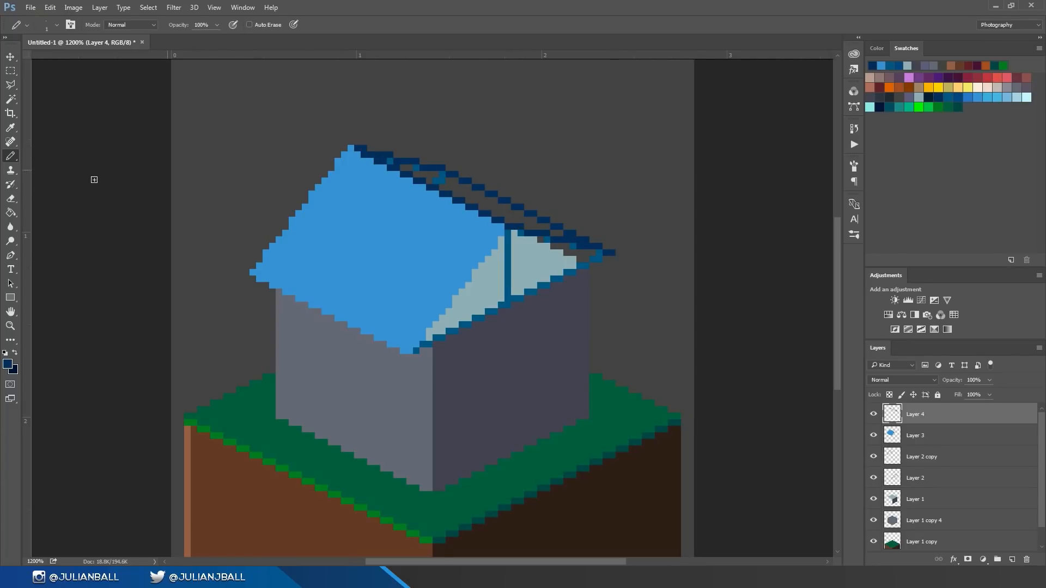
{"action": "left_click", "coordinate": [10, 212]}
{"action": "left_click", "coordinate": [460, 189]}
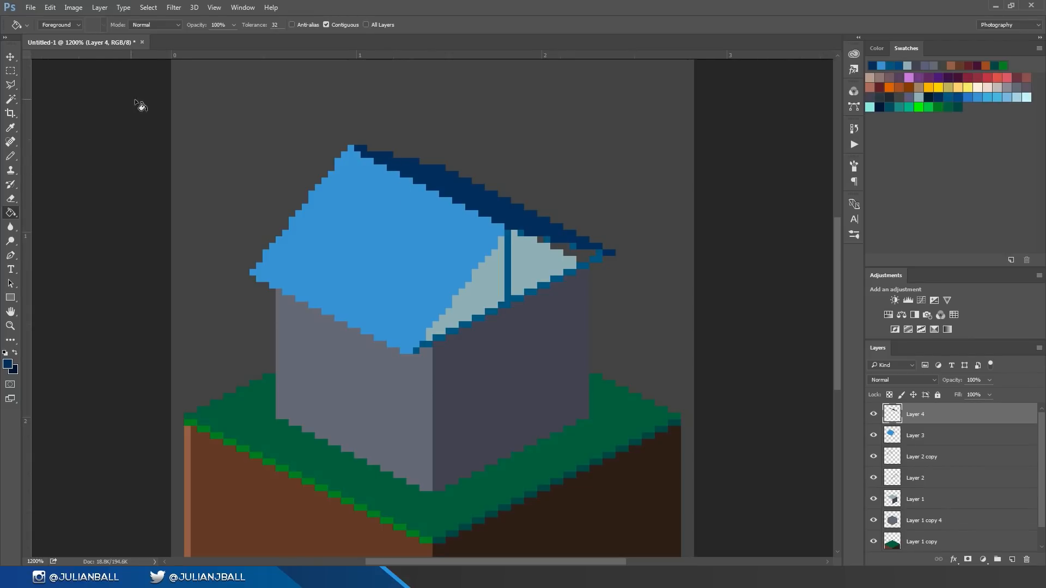
- Apply a Color Overlay layer style in blue #004580 to the roof's right slope on Layer 4
{"action": "left_click", "coordinate": [11, 57]}
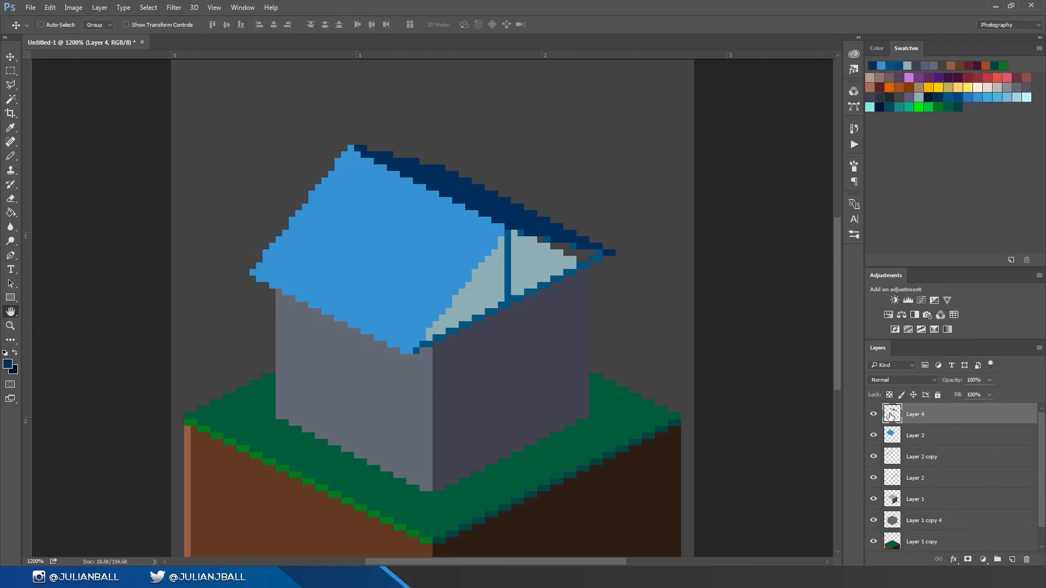
{"action": "double_click", "coordinate": [946, 423]}
{"action": "left_click", "coordinate": [433, 407]}
{"action": "left_click", "coordinate": [420, 407]}
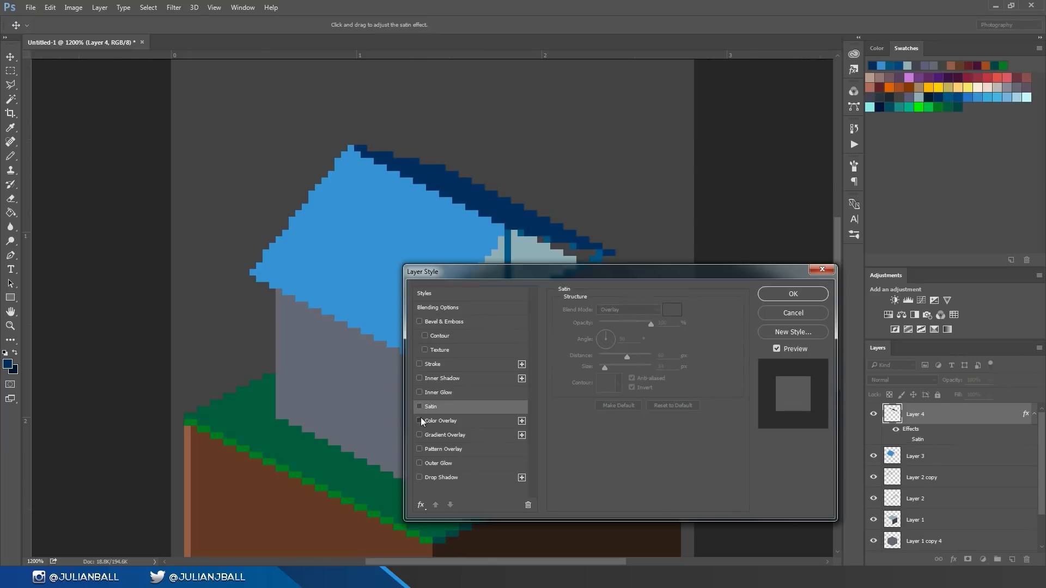
{"action": "left_click", "coordinate": [419, 420]}
{"action": "left_click", "coordinate": [671, 309]}
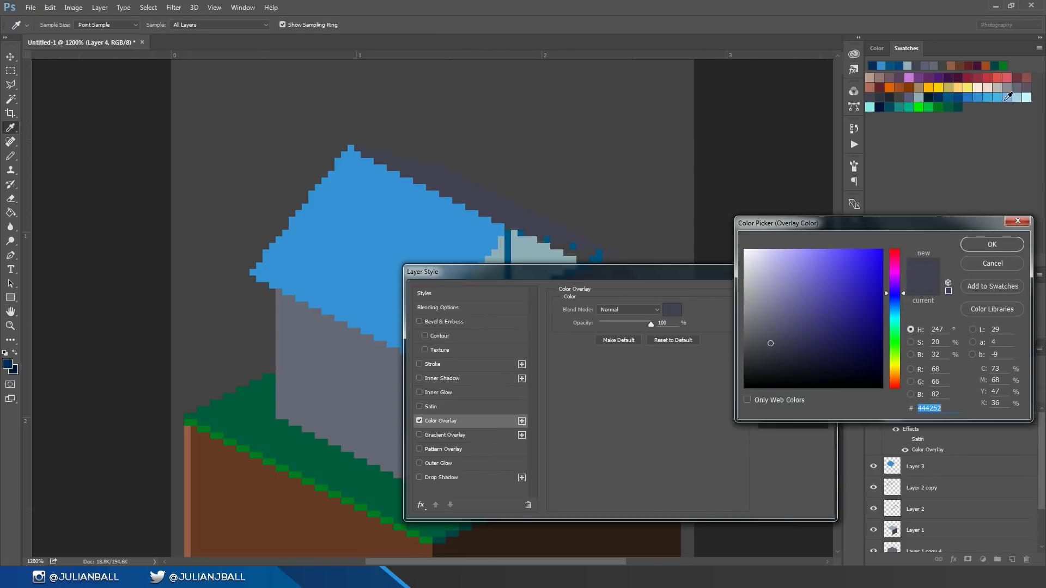
{"action": "left_click", "coordinate": [979, 97]}
{"action": "left_click", "coordinate": [964, 96]}
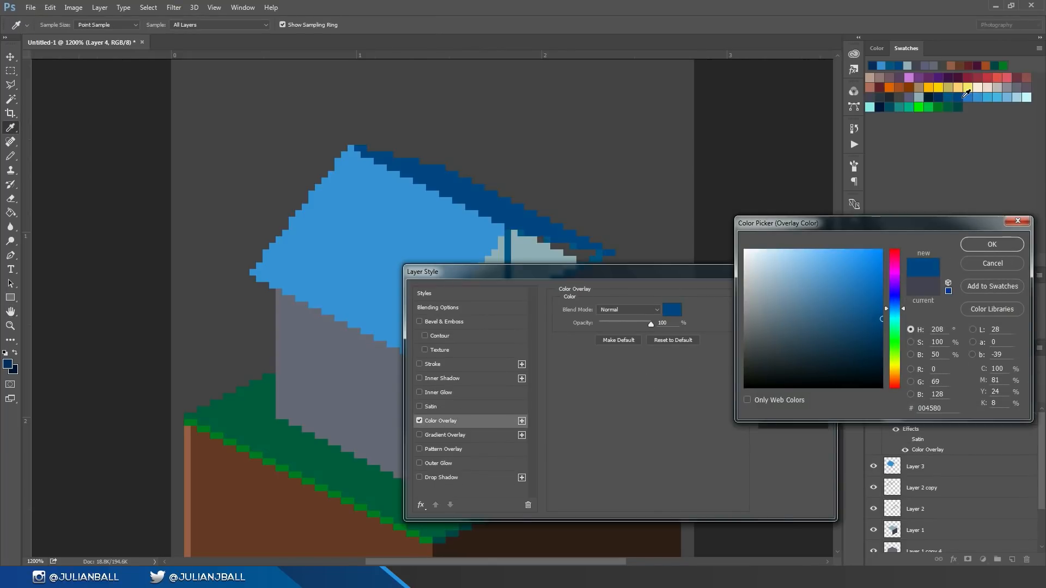
{"action": "left_click", "coordinate": [992, 245]}
{"action": "left_click", "coordinate": [790, 295]}
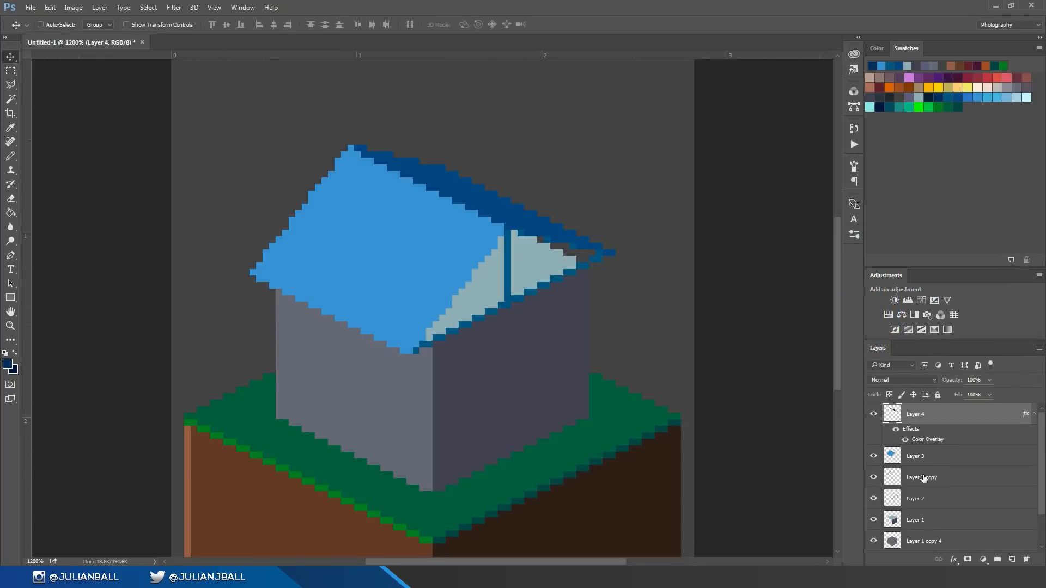
- On Layer 2 copy, paint the whole front gable triangle dark navy, using a 2-pixel Pencil for the interior
{"action": "left_click", "coordinate": [629, 401], "text": "ctrl"}
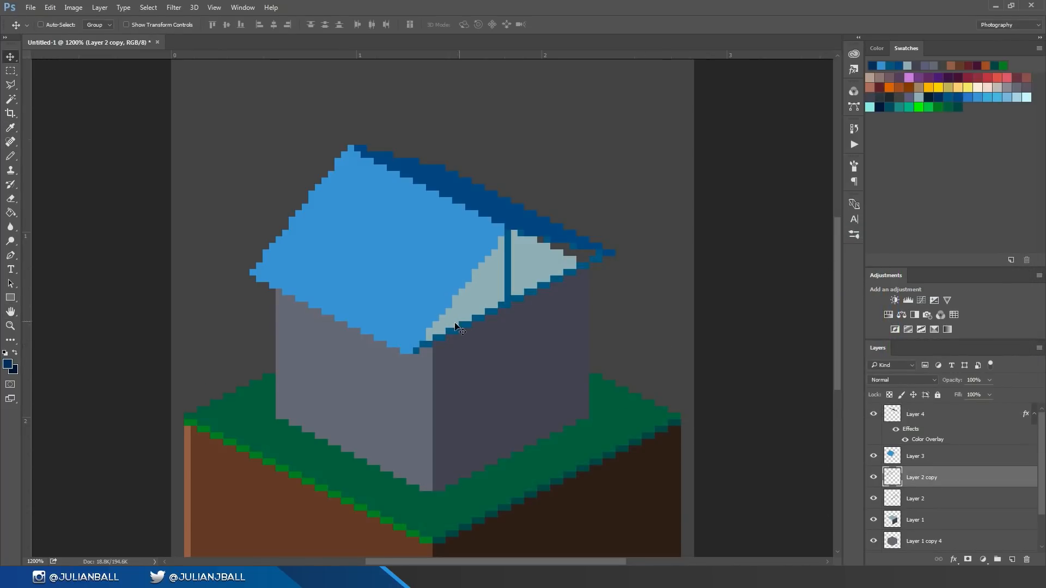
{"action": "key", "text": "b"}
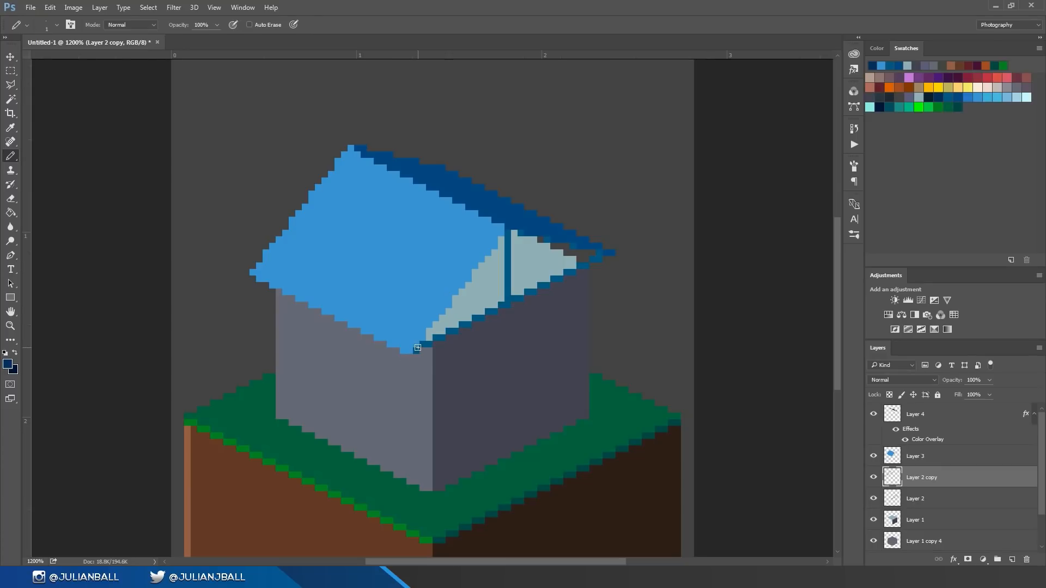
{"action": "left_click", "coordinate": [600, 260], "text": "shift"}
{"action": "left_click_drag", "start_coordinate": [600, 253], "coordinate": [540, 266]}
{"action": "key", "text": "ctrl+alt+z"}
{"action": "key", "text": "ctrl+alt+z"}
{"action": "key", "text": "bracketright"}
{"action": "left_click", "coordinate": [589, 251], "text": "shift"}
{"action": "mouse_move", "coordinate": [588, 251]}
{"action": "left_mouse_down"}
{"action": "mouse_move", "coordinate": [512, 235]}
{"action": "mouse_move", "coordinate": [566, 248]}
{"action": "mouse_move", "coordinate": [434, 327]}
{"action": "mouse_move", "coordinate": [516, 236]}
{"action": "mouse_move", "coordinate": [452, 301]}
{"action": "mouse_move", "coordinate": [502, 304]}
{"action": "mouse_move", "coordinate": [536, 265]}
{"action": "mouse_move", "coordinate": [530, 249]}
{"action": "mouse_move", "coordinate": [519, 270]}
{"action": "mouse_move", "coordinate": [459, 300]}
{"action": "mouse_move", "coordinate": [486, 295]}
{"action": "mouse_move", "coordinate": [439, 318]}
{"action": "left_mouse_up"}
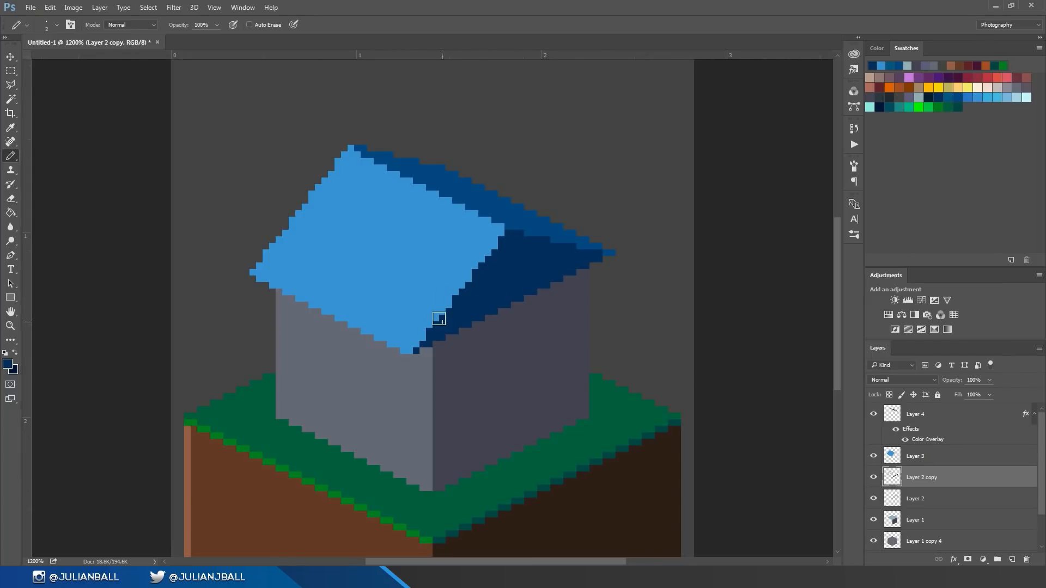
- On Layer 3, extend the left slope's edge along the gable with its own light blue, using a 1-pixel Pencil
{"action": "key", "text": "bracketleft"}
{"action": "left_click", "coordinate": [913, 461]}
{"action": "left_click", "coordinate": [453, 248], "text": "alt"}
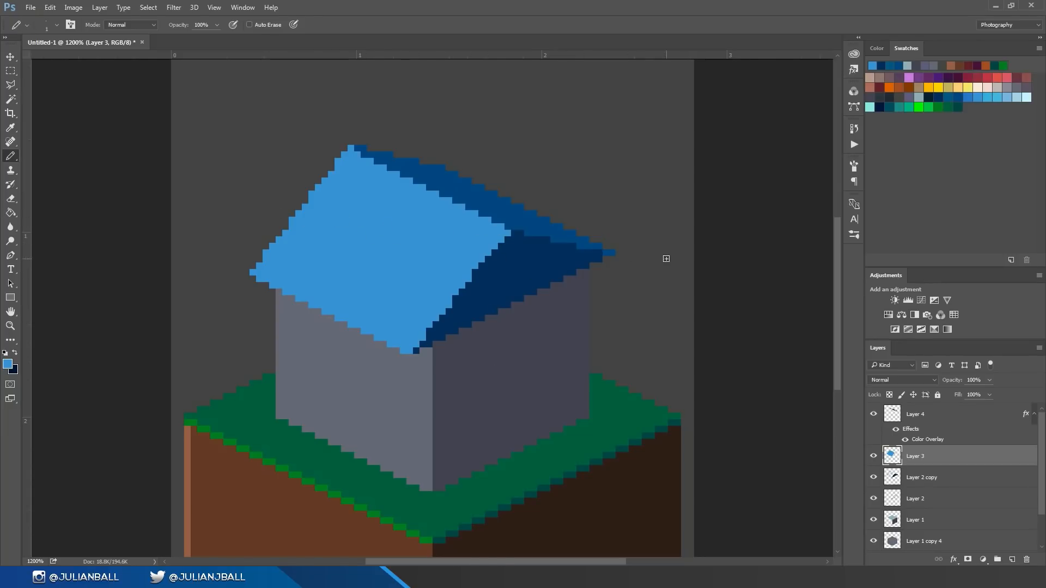
- Merge Layer 4, Layer 3 and Layer 2 copy into one roof layer and touch up the gable's edge pixels in dark navy
{"action": "left_click", "coordinate": [599, 254], "text": "alt"}
{"action": "left_click", "coordinate": [926, 414]}
{"action": "left_click", "coordinate": [926, 477], "text": "shift"}
{"action": "key", "text": "ctrl+e"}
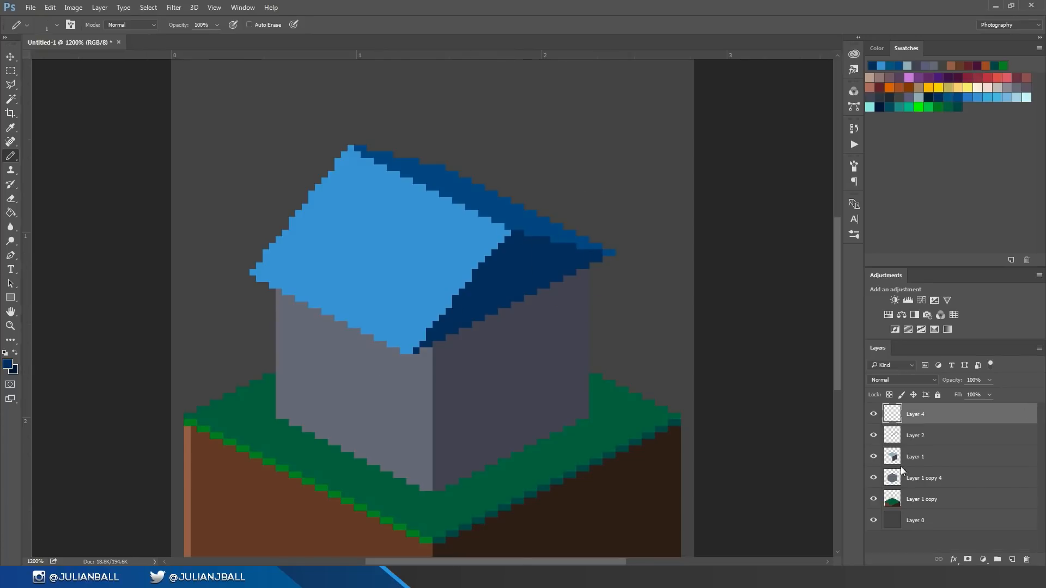
{"action": "left_click_drag", "start_coordinate": [604, 251], "coordinate": [613, 252]}
{"action": "left_click", "coordinate": [530, 237]}
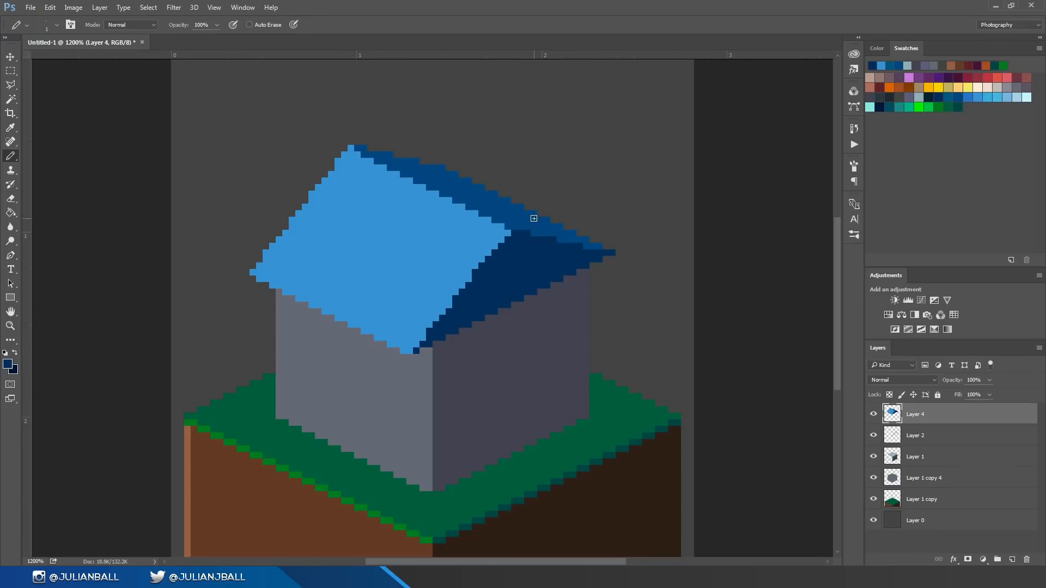
- Examine the whole house and its ground block at several smaller zoom levels
{"action": "left_click_drag", "start_coordinate": [651, 355], "coordinate": [605, 404]}
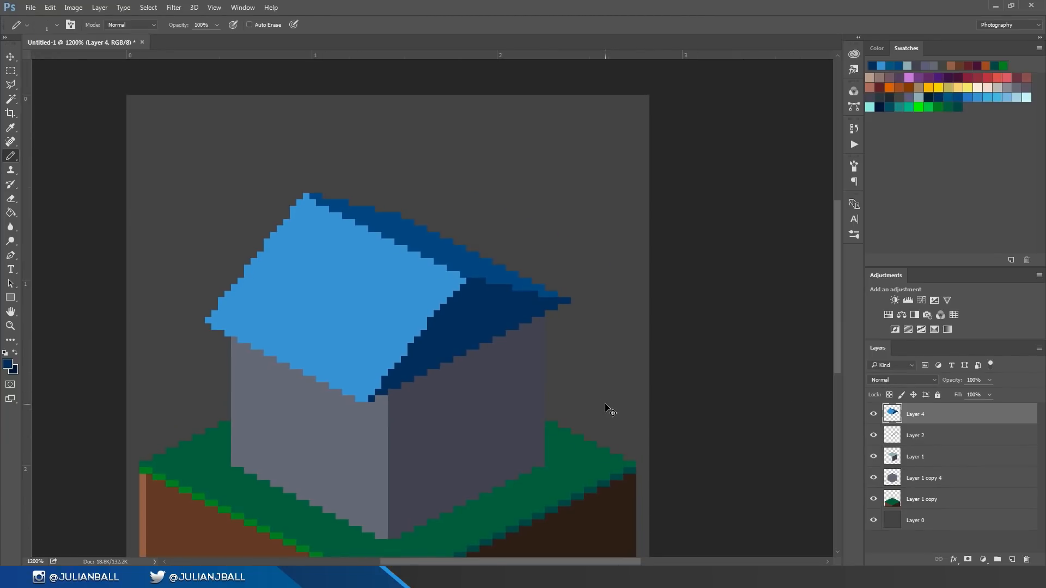
{"action": "key", "text": "ctrl+minus"}
{"action": "key", "text": "ctrl+minus"}
{"action": "key", "text": "ctrl+minus"}
{"action": "key", "text": "ctrl+minus"}
{"action": "key", "text": "ctrl+minus"}
{"action": "key", "text": "ctrl+minus"}
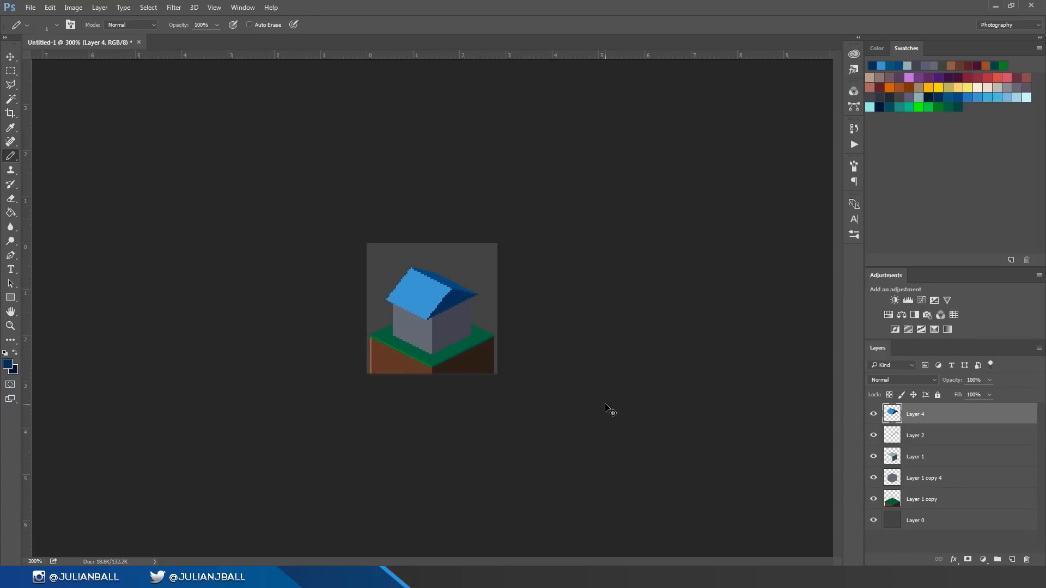
{"action": "key", "text": "ctrl+plus"}
{"action": "key", "text": "ctrl+plus"}
{"action": "key", "text": "ctrl+plus"}
{"action": "key", "text": "ctrl+plus"}
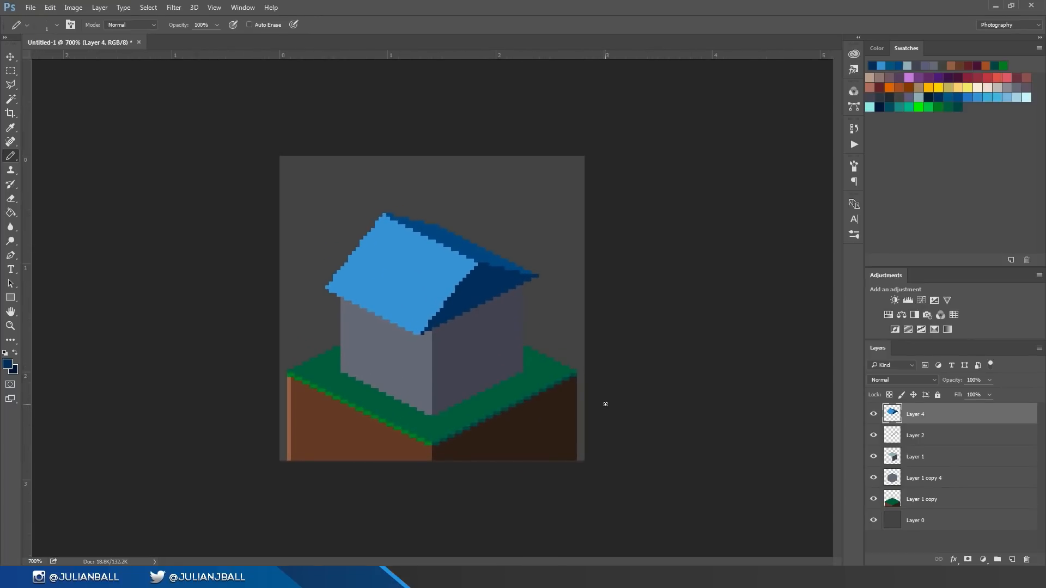
{"action": "key", "text": "ctrl+plus"}
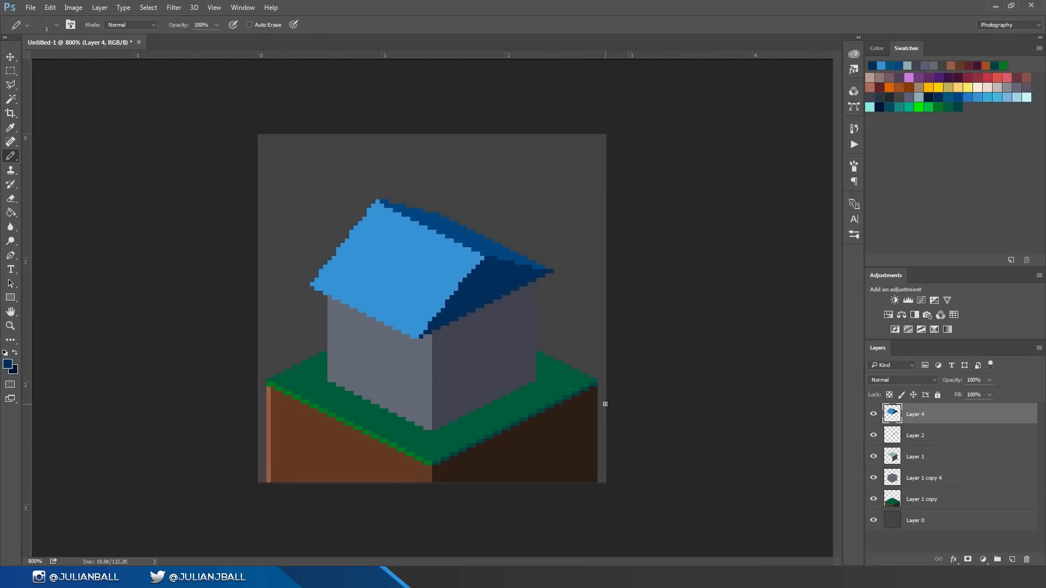
{"action": "key", "text": "ctrl+plus"}
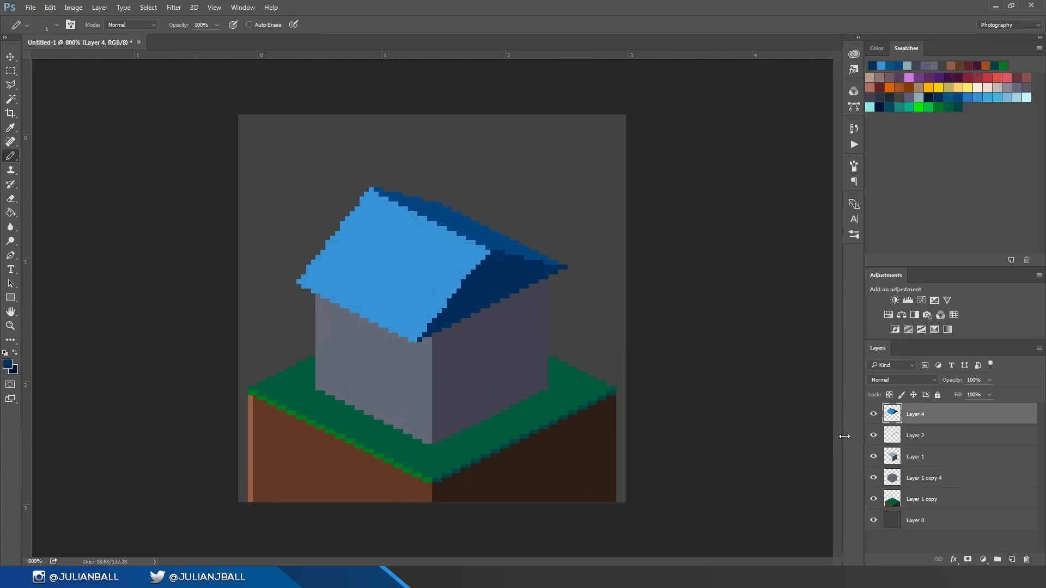
- Paint irregular pale grey-blue highlight patches down the outer edge of the house's left wall with the Pencil
{"action": "left_click_drag", "start_coordinate": [330, 415], "coordinate": [347, 306]}
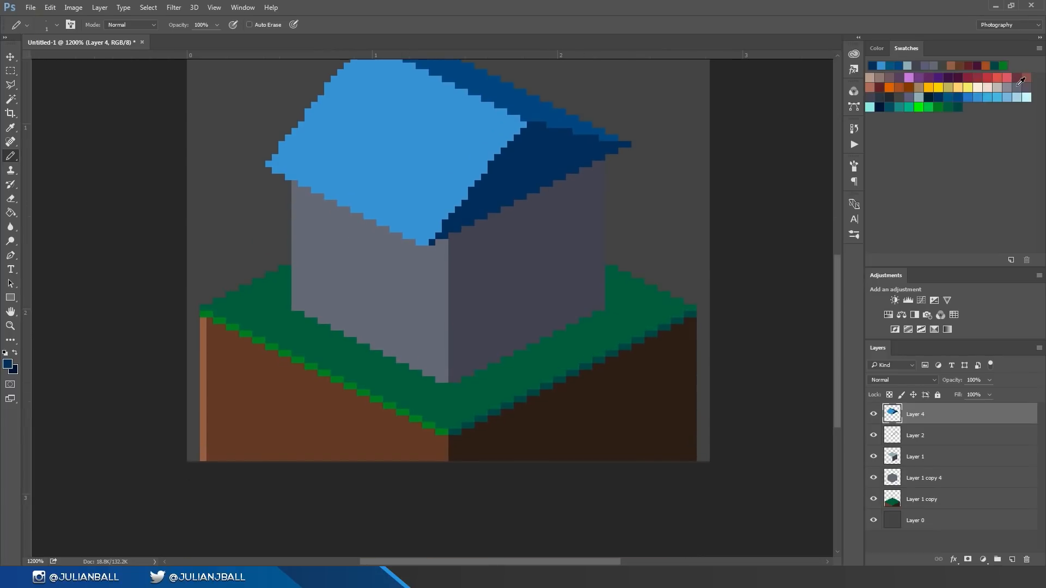
{"action": "left_click", "coordinate": [997, 88]}
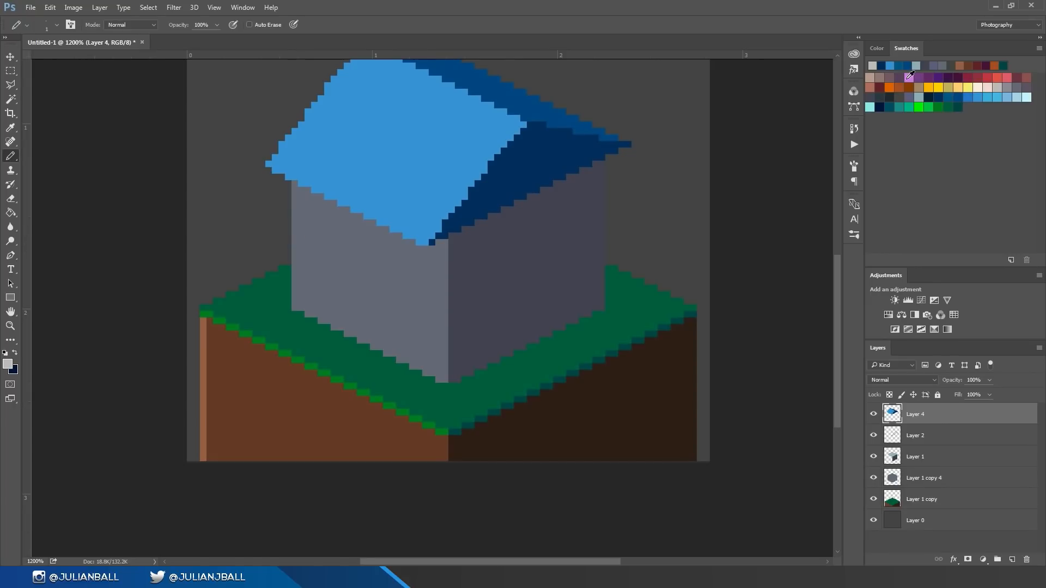
{"action": "left_click", "coordinate": [919, 94]}
{"action": "left_click_drag", "start_coordinate": [293, 235], "coordinate": [313, 238]}
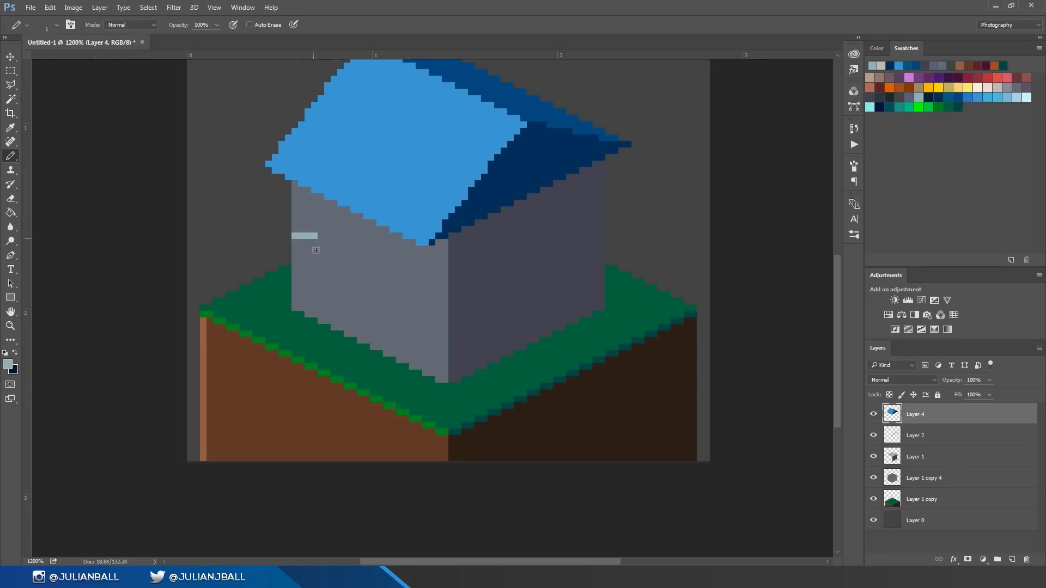
{"action": "key", "text": "ctrl+z"}
{"action": "left_click", "coordinate": [295, 235]}
{"action": "left_click", "coordinate": [301, 235]}
{"action": "mouse_move", "coordinate": [294, 230]}
{"action": "left_mouse_down"}
{"action": "mouse_move", "coordinate": [301, 210]}
{"action": "mouse_move", "coordinate": [327, 223]}
{"action": "mouse_move", "coordinate": [300, 190]}
{"action": "left_mouse_up"}
{"action": "mouse_move", "coordinate": [294, 270]}
{"action": "left_mouse_down"}
{"action": "mouse_move", "coordinate": [318, 278]}
{"action": "mouse_move", "coordinate": [294, 308]}
{"action": "left_mouse_up"}
{"action": "left_click", "coordinate": [320, 281]}
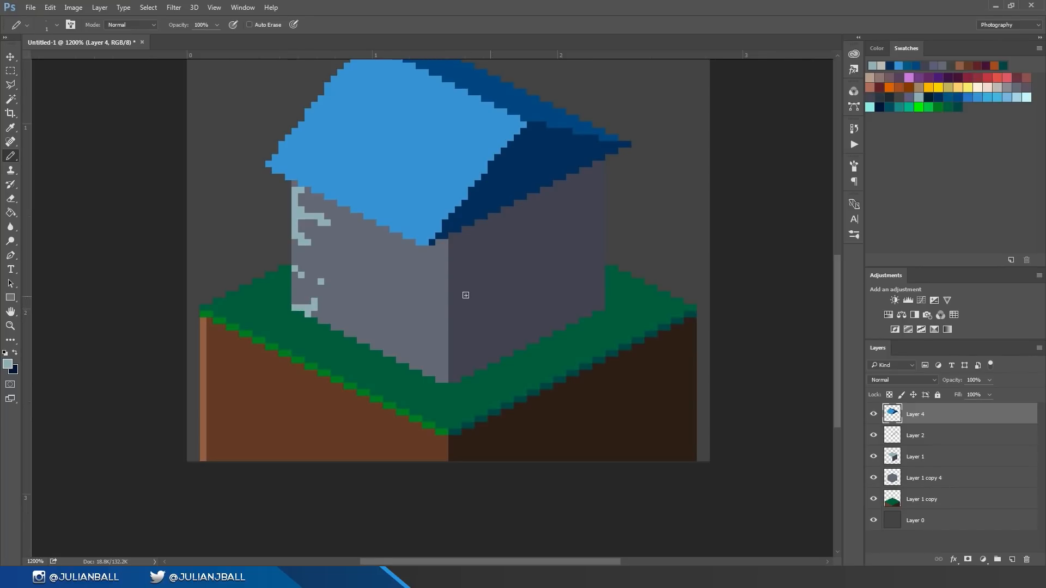
- Paint irregular patches in the left wall's grey down the outer edge of the right wall
{"action": "left_click", "coordinate": [471, 294], "text": "alt"}
{"action": "left_click", "coordinate": [436, 303], "text": "alt"}
{"action": "mouse_move", "coordinate": [602, 164]}
{"action": "left_mouse_down"}
{"action": "mouse_move", "coordinate": [584, 192]}
{"action": "mouse_move", "coordinate": [602, 208]}
{"action": "mouse_move", "coordinate": [578, 228]}
{"action": "mouse_move", "coordinate": [600, 234]}
{"action": "mouse_move", "coordinate": [578, 269]}
{"action": "mouse_move", "coordinate": [601, 262]}
{"action": "mouse_move", "coordinate": [583, 301]}
{"action": "left_mouse_up"}
{"action": "left_click", "coordinate": [588, 243]}
- Trim the overlong pale highlight patch near the top of the left wall by painting over it in grey
{"action": "left_click_drag", "start_coordinate": [363, 350], "coordinate": [341, 399]}
{"action": "left_click", "coordinate": [280, 276]}
{"action": "left_click_drag", "start_coordinate": [297, 274], "coordinate": [311, 275]}
- Draw 1-pixel pale grey-blue vertical highlights along the house's front corner and the left wall's outer edge
{"action": "left_click_drag", "start_coordinate": [453, 445], "coordinate": [454, 448]}
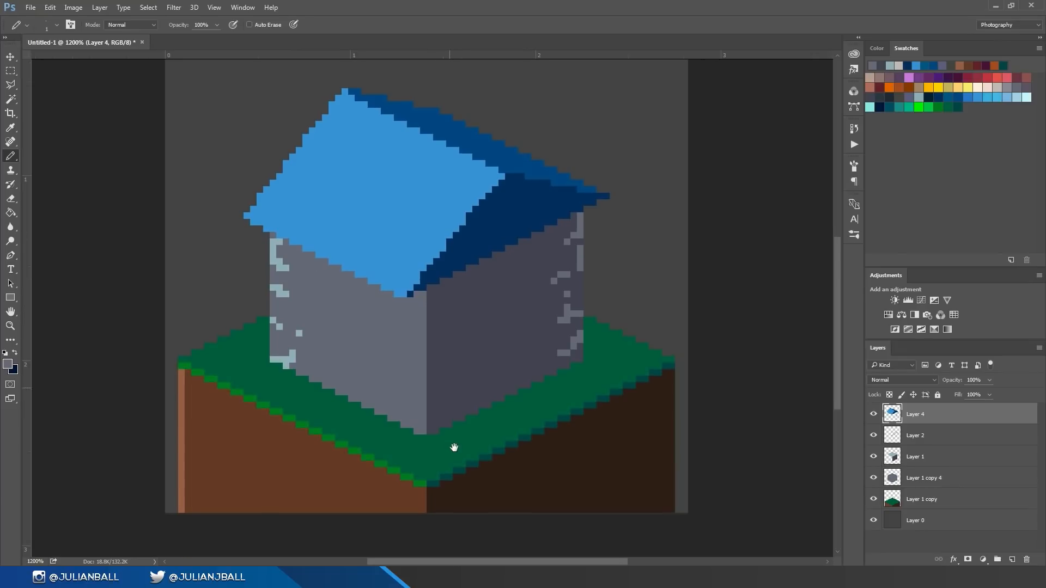
{"action": "left_click", "coordinate": [288, 351], "text": "alt"}
{"action": "left_click_drag", "start_coordinate": [427, 357], "coordinate": [429, 498]}
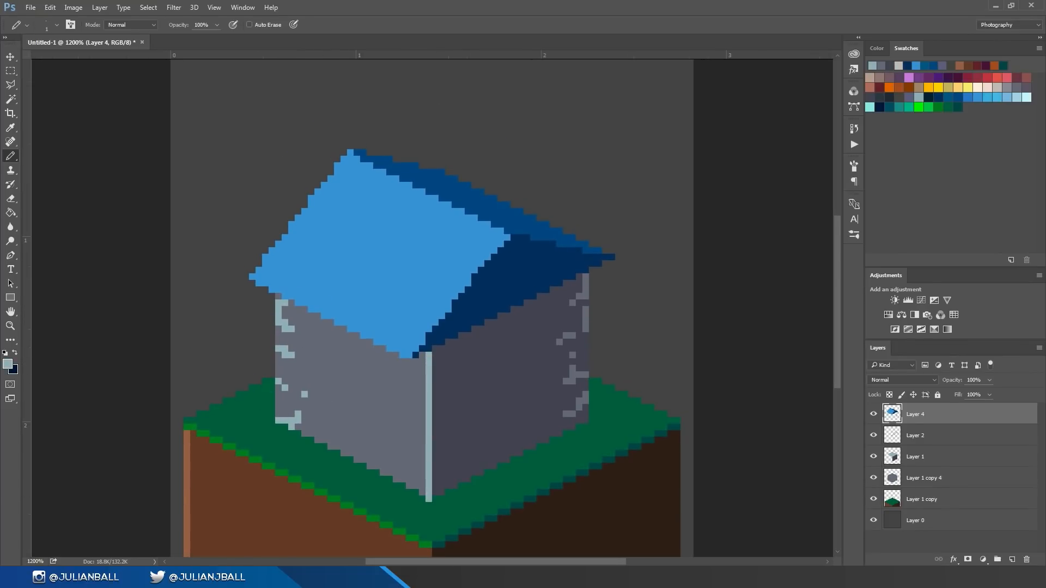
{"action": "left_click_drag", "start_coordinate": [598, 500], "coordinate": [616, 434]}
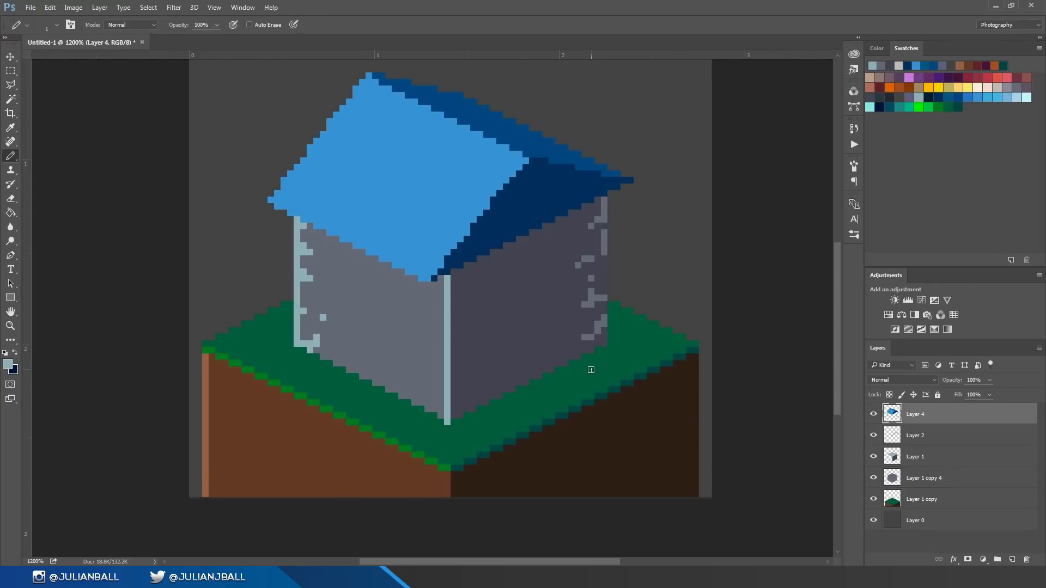
{"action": "left_click_drag", "start_coordinate": [357, 281], "coordinate": [383, 343]}
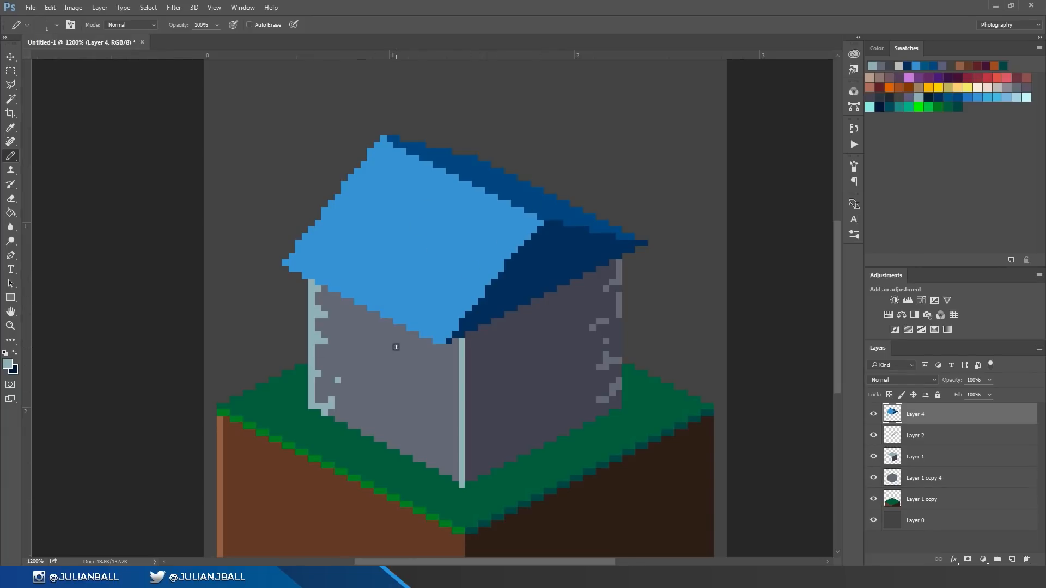
{"action": "left_click_drag", "start_coordinate": [583, 345], "coordinate": [536, 309]}
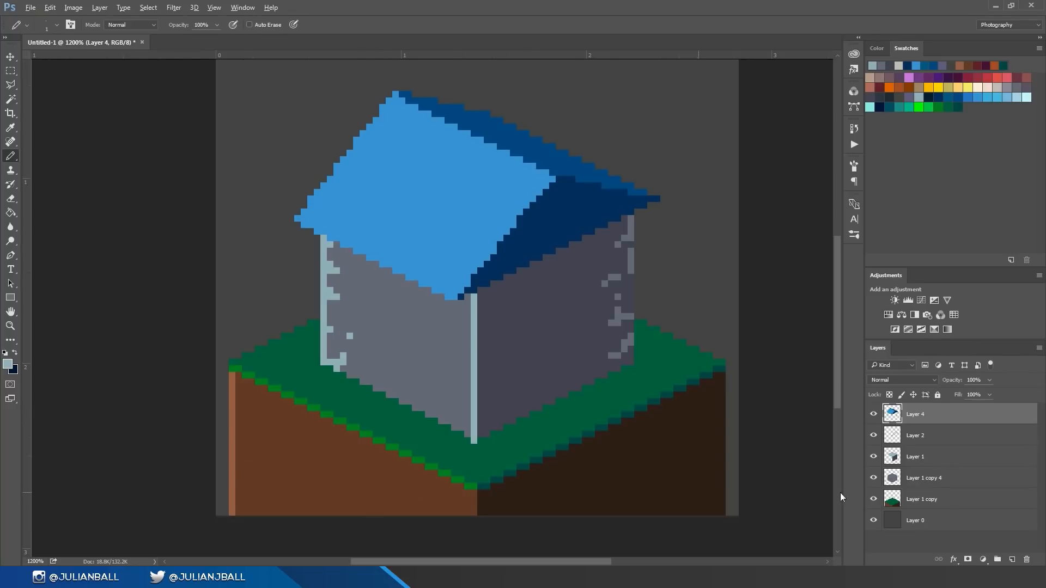
- On a new layer, paint a curved tree trunk beside the left wall in the block's dark brown with an enlarged Pencil
{"action": "left_click", "coordinate": [1011, 558]}
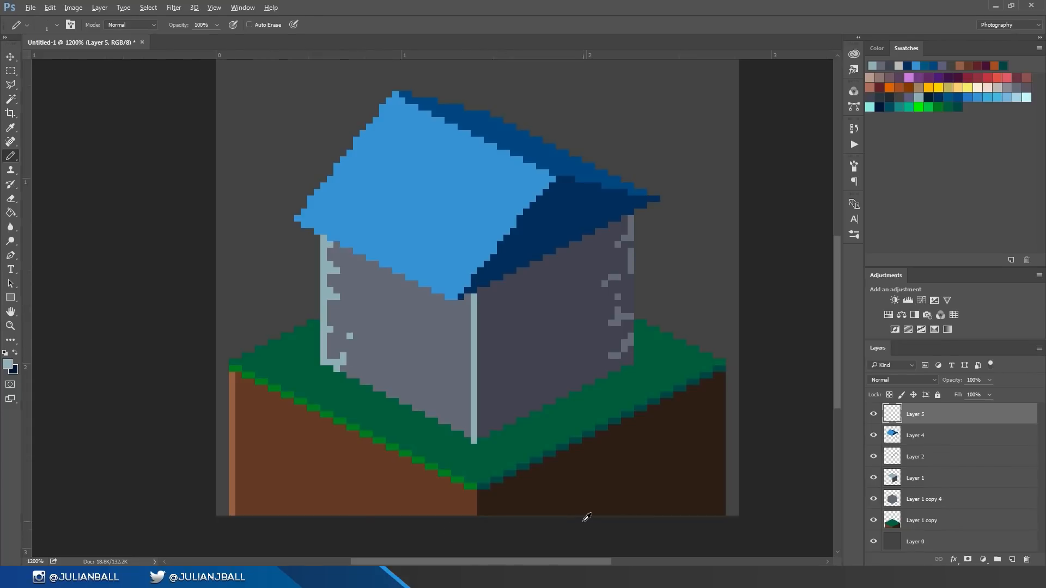
{"action": "left_click", "coordinate": [604, 479], "text": "alt"}
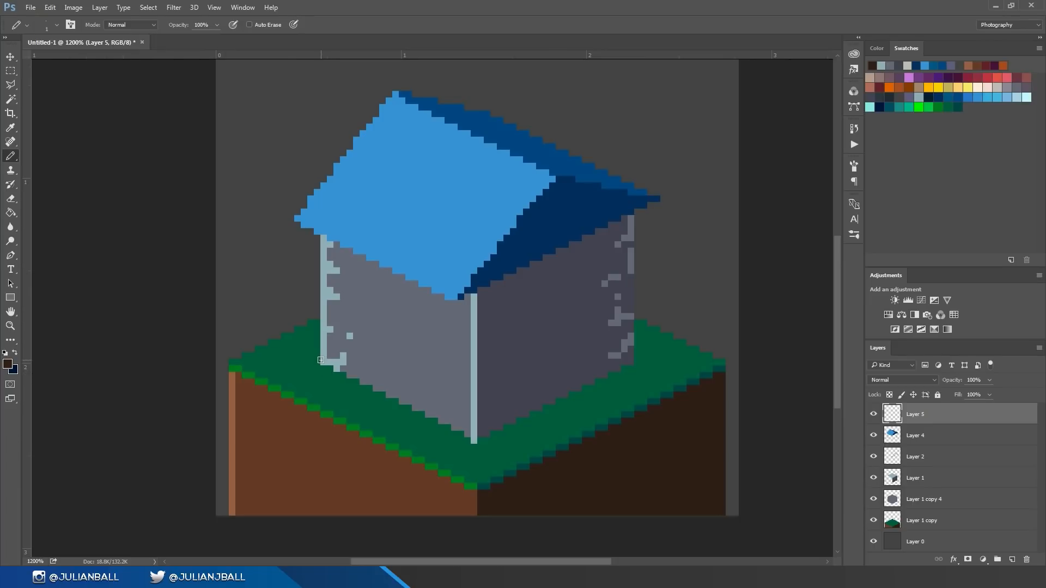
{"action": "key", "text": "bracketright"}
{"action": "key", "text": "bracketright"}
{"action": "key", "text": "bracketright"}
{"action": "key", "text": "bracketright"}
{"action": "key", "text": "bracketright"}
{"action": "mouse_move", "coordinate": [275, 340]}
{"action": "left_mouse_down"}
{"action": "mouse_move", "coordinate": [286, 306]}
{"action": "mouse_move", "coordinate": [259, 234]}
{"action": "mouse_move", "coordinate": [282, 184]}
{"action": "left_mouse_up"}
- Draw spreading roots at the base of the dark brown trunk with a 1-pixel Pencil
{"action": "key", "text": "bracketleft"}
{"action": "key", "text": "bracketleft"}
{"action": "key", "text": "bracketleft"}
{"action": "key", "text": "bracketleft"}
{"action": "key", "text": "bracketleft"}
{"action": "mouse_move", "coordinate": [258, 349]}
{"action": "left_mouse_down"}
{"action": "mouse_move", "coordinate": [293, 349]}
{"action": "mouse_move", "coordinate": [301, 361]}
{"action": "mouse_move", "coordinate": [296, 347]}
{"action": "mouse_move", "coordinate": [283, 352]}
{"action": "mouse_move", "coordinate": [303, 367]}
{"action": "left_mouse_up"}
{"action": "left_click", "coordinate": [304, 355]}
{"action": "mouse_move", "coordinate": [310, 329]}
{"action": "left_mouse_down"}
{"action": "mouse_move", "coordinate": [328, 351]}
{"action": "mouse_move", "coordinate": [302, 322]}
{"action": "mouse_move", "coordinate": [326, 355]}
{"action": "mouse_move", "coordinate": [284, 353]}
{"action": "left_mouse_up"}
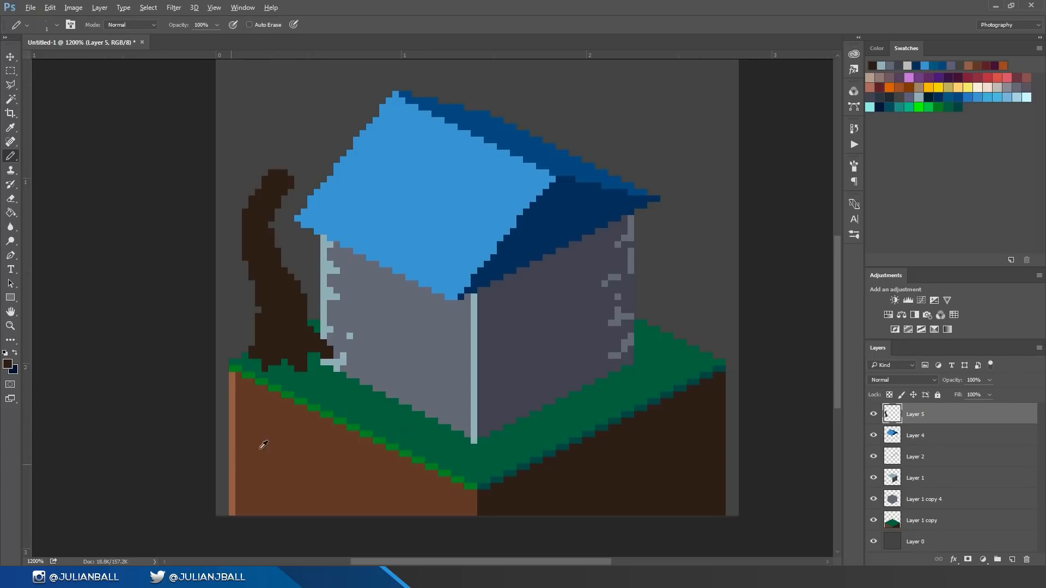
- Select the trunk's pixels and shade its left side and roots with the lighter brown from the dirt block
{"action": "left_click", "coordinate": [261, 466], "text": "alt"}
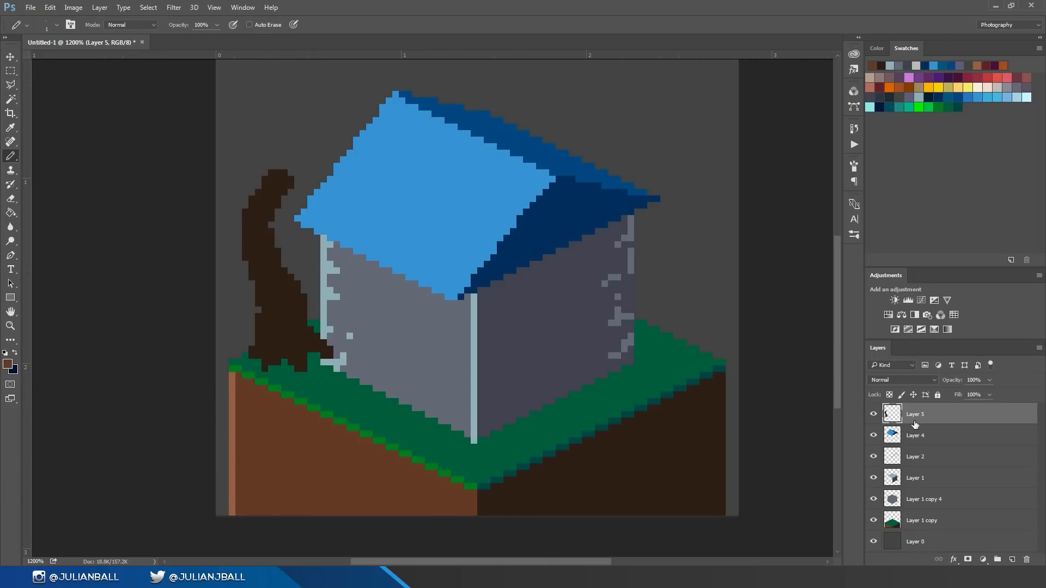
{"action": "left_click", "coordinate": [892, 415], "text": "ctrl"}
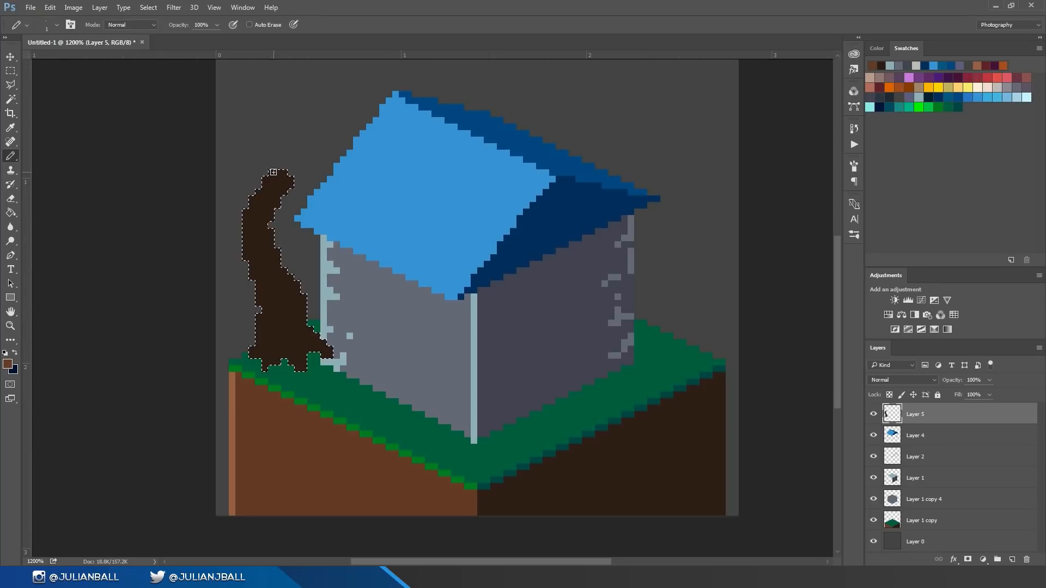
{"action": "mouse_move", "coordinate": [272, 172]}
{"action": "left_mouse_down"}
{"action": "mouse_move", "coordinate": [241, 216]}
{"action": "mouse_move", "coordinate": [263, 176]}
{"action": "mouse_move", "coordinate": [246, 241]}
{"action": "mouse_move", "coordinate": [251, 264]}
{"action": "mouse_move", "coordinate": [248, 225]}
{"action": "mouse_move", "coordinate": [267, 311]}
{"action": "mouse_move", "coordinate": [248, 249]}
{"action": "mouse_move", "coordinate": [277, 310]}
{"action": "mouse_move", "coordinate": [274, 330]}
{"action": "mouse_move", "coordinate": [253, 271]}
{"action": "mouse_move", "coordinate": [250, 351]}
{"action": "mouse_move", "coordinate": [265, 337]}
{"action": "mouse_move", "coordinate": [254, 364]}
{"action": "mouse_move", "coordinate": [263, 367]}
{"action": "mouse_move", "coordinate": [277, 344]}
{"action": "mouse_move", "coordinate": [298, 369]}
{"action": "mouse_move", "coordinate": [280, 321]}
{"action": "mouse_move", "coordinate": [264, 316]}
{"action": "mouse_move", "coordinate": [321, 361]}
{"action": "left_mouse_up"}
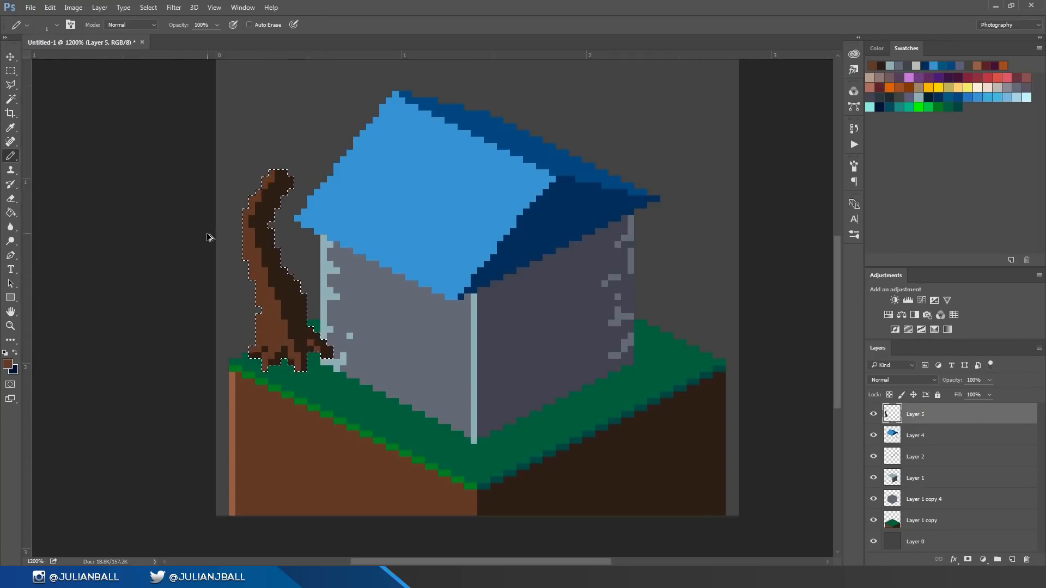
- Clear the selection and draw a short branch from the trunk toward the roof in dark brown with lighter brown shading
{"action": "key", "text": "ctrl+d"}
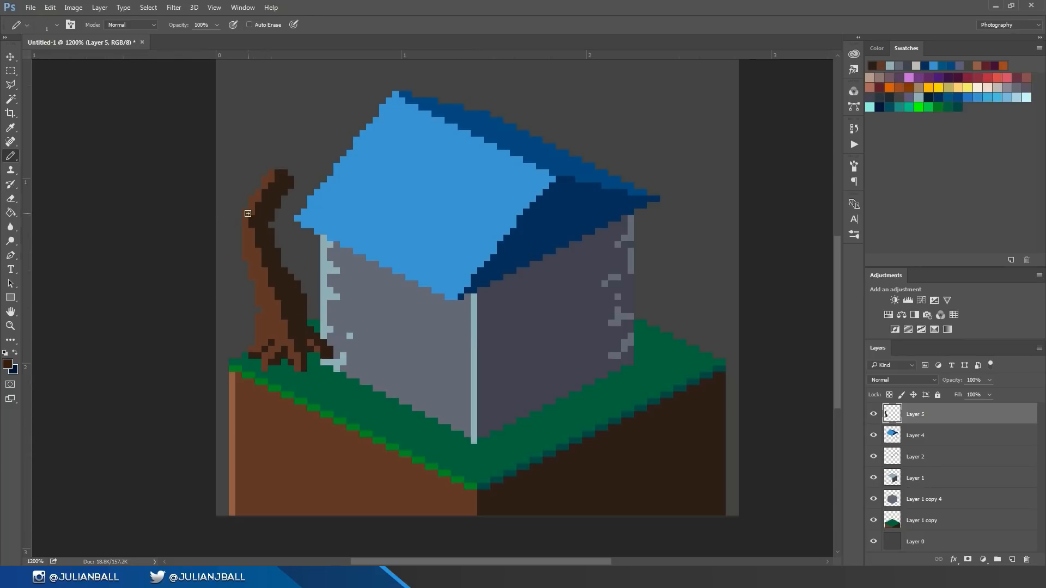
{"action": "mouse_move", "coordinate": [272, 231]}
{"action": "left_mouse_down"}
{"action": "mouse_move", "coordinate": [306, 212]}
{"action": "mouse_move", "coordinate": [272, 238]}
{"action": "mouse_move", "coordinate": [316, 217]}
{"action": "mouse_move", "coordinate": [276, 250]}
{"action": "mouse_move", "coordinate": [276, 228]}
{"action": "mouse_move", "coordinate": [300, 217]}
{"action": "mouse_move", "coordinate": [277, 233]}
{"action": "left_mouse_up"}
{"action": "left_click", "coordinate": [256, 259], "text": "alt"}
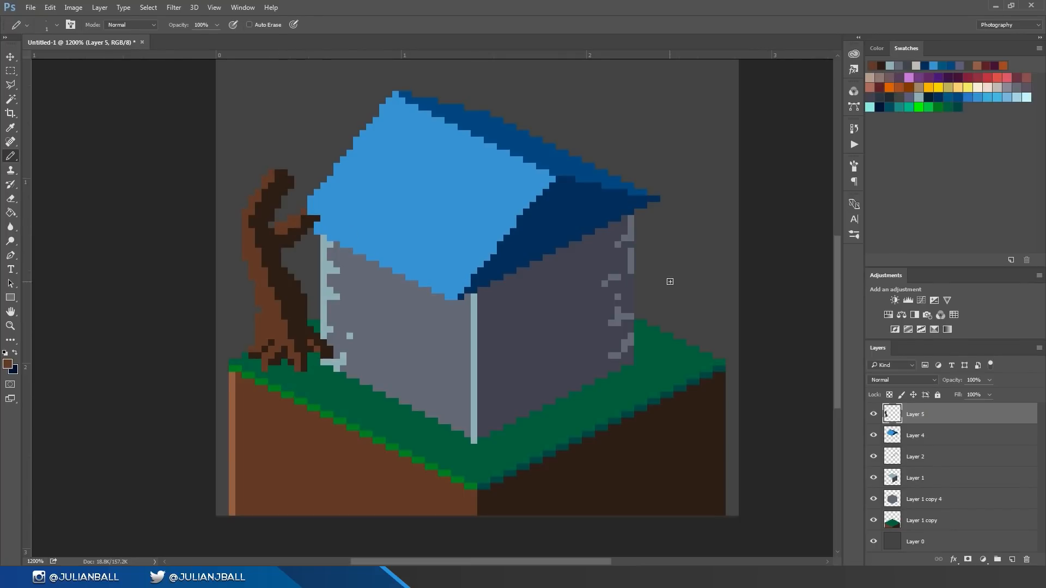
{"action": "left_click", "coordinate": [278, 238], "text": "alt"}
- On a new layer, paint a large rounded foliage mass over the trunk's top in the grass edge's dark teal with an enlarged Pencil
{"action": "left_click", "coordinate": [1011, 559]}
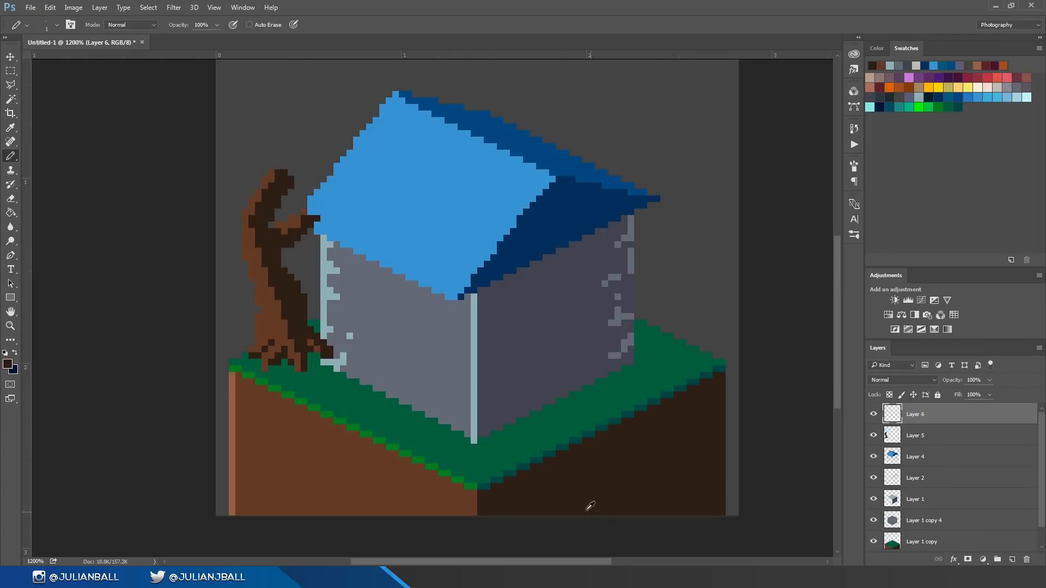
{"action": "left_click", "coordinate": [532, 459], "text": "alt"}
{"action": "key", "text": "bracketright"}
{"action": "key", "text": "bracketright"}
{"action": "key", "text": "bracketright"}
{"action": "key", "text": "bracketright"}
{"action": "key", "text": "bracketright"}
{"action": "key", "text": "bracketright"}
{"action": "mouse_move", "coordinate": [250, 158]}
{"action": "left_mouse_down"}
{"action": "mouse_move", "coordinate": [275, 179]}
{"action": "mouse_move", "coordinate": [301, 158]}
{"action": "mouse_move", "coordinate": [308, 192]}
{"action": "mouse_move", "coordinate": [321, 197]}
{"action": "mouse_move", "coordinate": [351, 180]}
{"action": "mouse_move", "coordinate": [322, 163]}
{"action": "mouse_move", "coordinate": [254, 151]}
{"action": "mouse_move", "coordinate": [290, 189]}
{"action": "left_mouse_up"}
- Reshape the dark teal foliage outline with a 2-pixel Pencil, adding leafy bumps along its edges
{"action": "key", "text": "bracketleft"}
{"action": "key", "text": "bracketleft"}
{"action": "key", "text": "bracketleft"}
{"action": "key", "text": "bracketleft"}
{"action": "key", "text": "bracketleft"}
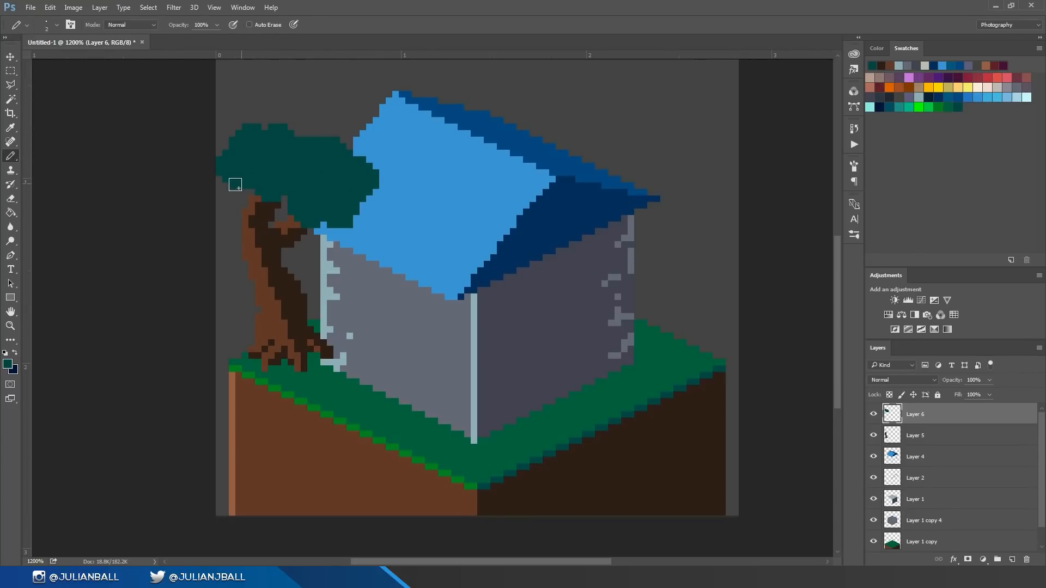
{"action": "mouse_move", "coordinate": [235, 185]}
{"action": "left_mouse_down"}
{"action": "mouse_move", "coordinate": [220, 204]}
{"action": "mouse_move", "coordinate": [240, 192]}
{"action": "mouse_move", "coordinate": [248, 229]}
{"action": "mouse_move", "coordinate": [229, 195]}
{"action": "left_mouse_up"}
{"action": "key", "text": "ctrl+z"}
{"action": "left_click_drag", "start_coordinate": [300, 131], "coordinate": [314, 138]}
{"action": "mouse_move", "coordinate": [360, 205]}
{"action": "left_mouse_down"}
{"action": "mouse_move", "coordinate": [373, 216]}
{"action": "mouse_move", "coordinate": [360, 215]}
{"action": "left_mouse_up"}
{"action": "mouse_move", "coordinate": [326, 132]}
{"action": "left_mouse_down"}
{"action": "mouse_move", "coordinate": [296, 117]}
{"action": "mouse_move", "coordinate": [270, 126]}
{"action": "left_mouse_up"}
{"action": "left_click_drag", "start_coordinate": [345, 140], "coordinate": [361, 154]}
{"action": "mouse_move", "coordinate": [368, 224]}
{"action": "left_mouse_down"}
{"action": "mouse_move", "coordinate": [340, 211]}
{"action": "mouse_move", "coordinate": [331, 228]}
{"action": "mouse_move", "coordinate": [349, 215]}
{"action": "mouse_move", "coordinate": [320, 226]}
{"action": "left_mouse_up"}
{"action": "left_click_drag", "start_coordinate": [242, 205], "coordinate": [233, 203]}
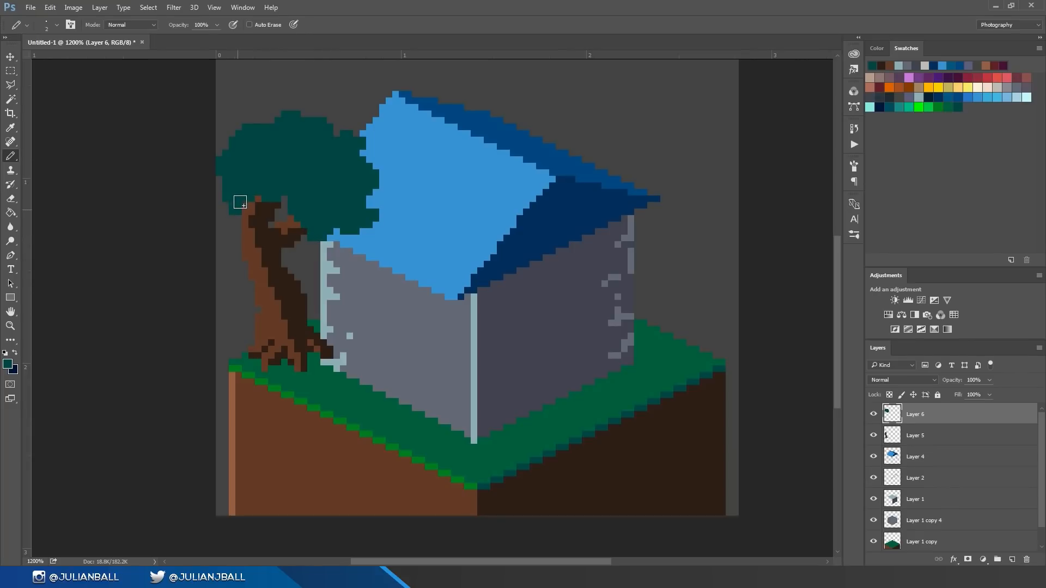
{"action": "left_click_drag", "start_coordinate": [259, 121], "coordinate": [263, 114]}
{"action": "left_click", "coordinate": [252, 114]}
- Select the foliage's pixels and shade its left side and inner clumps with the grass block's mid green
{"action": "left_click", "coordinate": [505, 443], "text": "alt"}
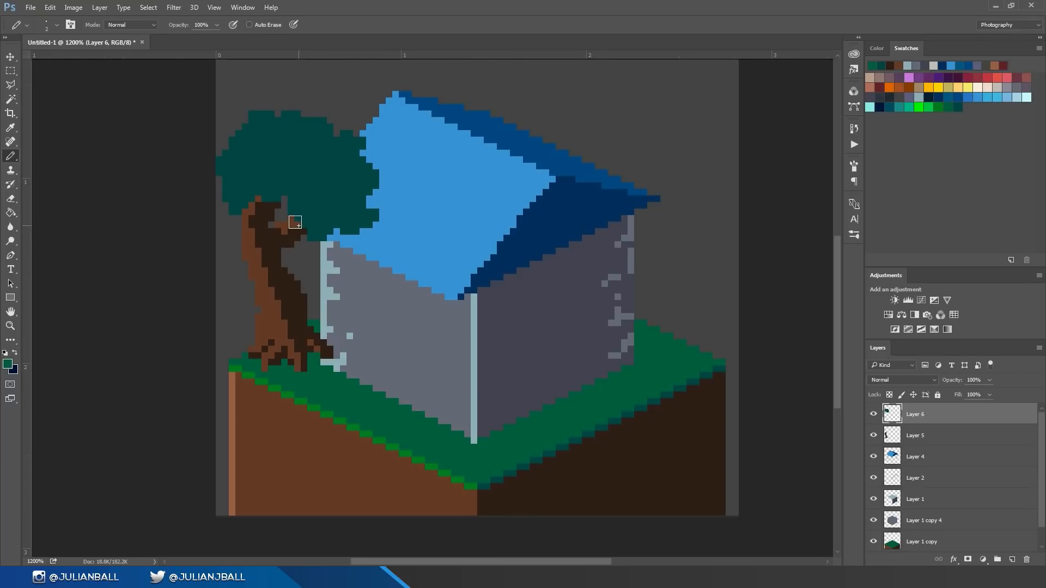
{"action": "key", "text": "bracketleft"}
{"action": "left_click", "coordinate": [893, 415], "text": "ctrl"}
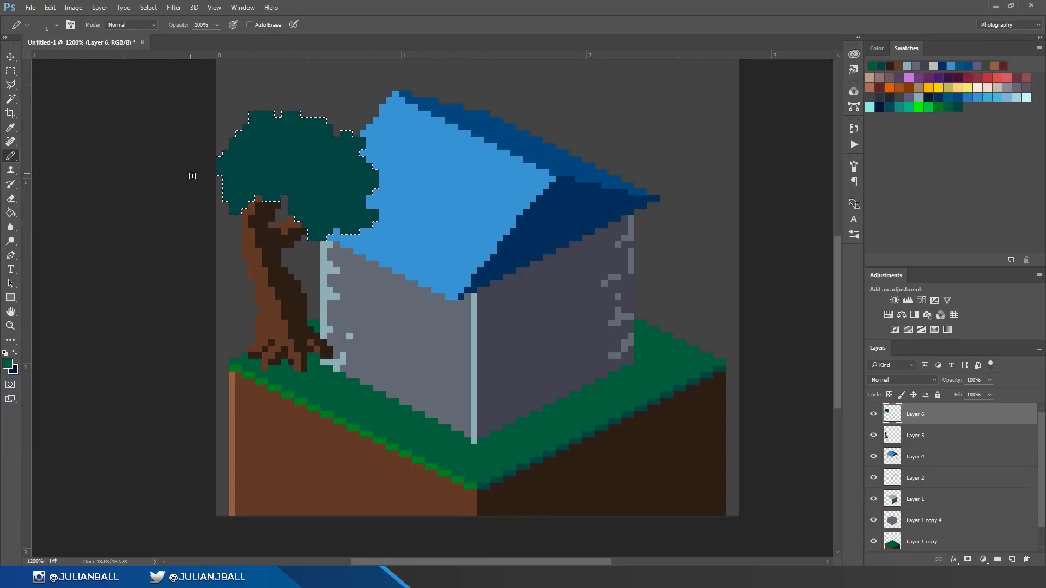
{"action": "left_click_drag", "start_coordinate": [234, 209], "coordinate": [224, 154]}
{"action": "key", "text": "bracketright"}
{"action": "key", "text": "bracketright"}
{"action": "key", "text": "bracketright"}
{"action": "key", "text": "bracketright"}
{"action": "key", "text": "bracketright"}
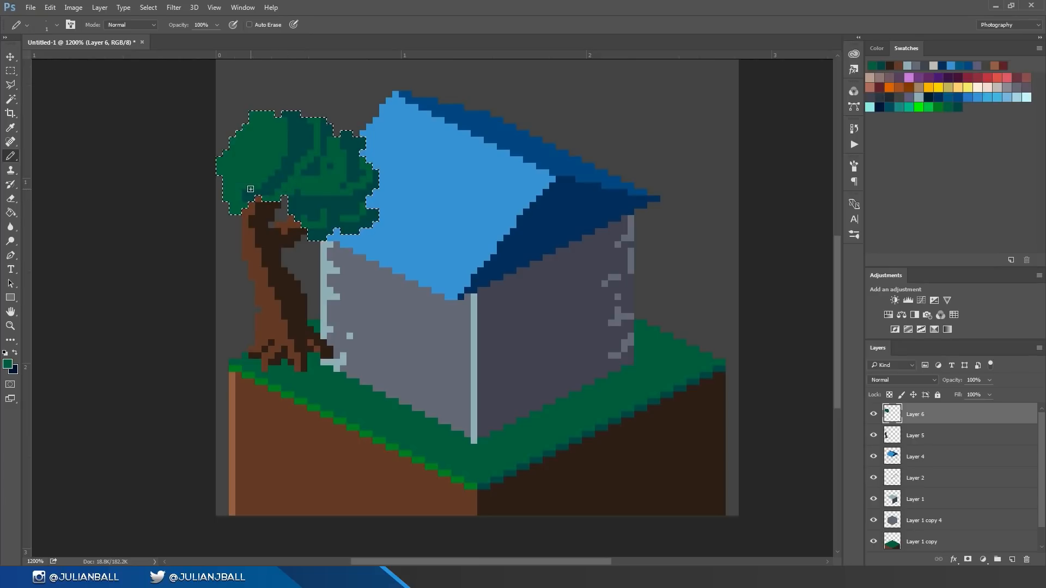
- Refine the foliage clumps with mid green on the right half, leaving thin dark teal shadow lines between them
{"action": "left_click", "coordinate": [330, 166]}
{"action": "mouse_move", "coordinate": [331, 121]}
{"action": "left_mouse_down"}
{"action": "mouse_move", "coordinate": [310, 176]}
{"action": "mouse_move", "coordinate": [323, 120]}
{"action": "left_mouse_up"}
{"action": "left_click_drag", "start_coordinate": [304, 172], "coordinate": [297, 186]}
{"action": "mouse_move", "coordinate": [343, 134]}
{"action": "left_mouse_down"}
{"action": "mouse_move", "coordinate": [336, 185]}
{"action": "mouse_move", "coordinate": [350, 153]}
{"action": "left_mouse_up"}
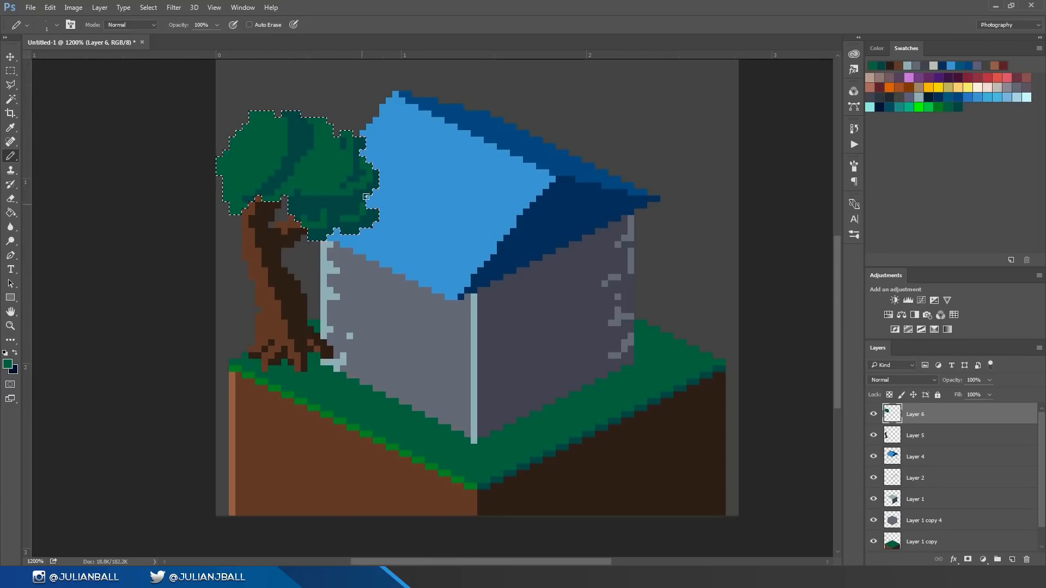
{"action": "mouse_move", "coordinate": [319, 209]}
{"action": "left_mouse_down"}
{"action": "mouse_move", "coordinate": [297, 215]}
{"action": "mouse_move", "coordinate": [324, 205]}
{"action": "mouse_move", "coordinate": [295, 210]}
{"action": "mouse_move", "coordinate": [317, 219]}
{"action": "mouse_move", "coordinate": [357, 206]}
{"action": "mouse_move", "coordinate": [336, 203]}
{"action": "mouse_move", "coordinate": [416, 209]}
{"action": "mouse_move", "coordinate": [290, 196]}
{"action": "mouse_move", "coordinate": [323, 207]}
{"action": "mouse_move", "coordinate": [306, 187]}
{"action": "mouse_move", "coordinate": [292, 188]}
{"action": "mouse_move", "coordinate": [329, 201]}
{"action": "mouse_move", "coordinate": [298, 198]}
{"action": "left_mouse_up"}
{"action": "left_click", "coordinate": [327, 202], "text": "alt"}
{"action": "left_click", "coordinate": [325, 171], "text": "alt"}
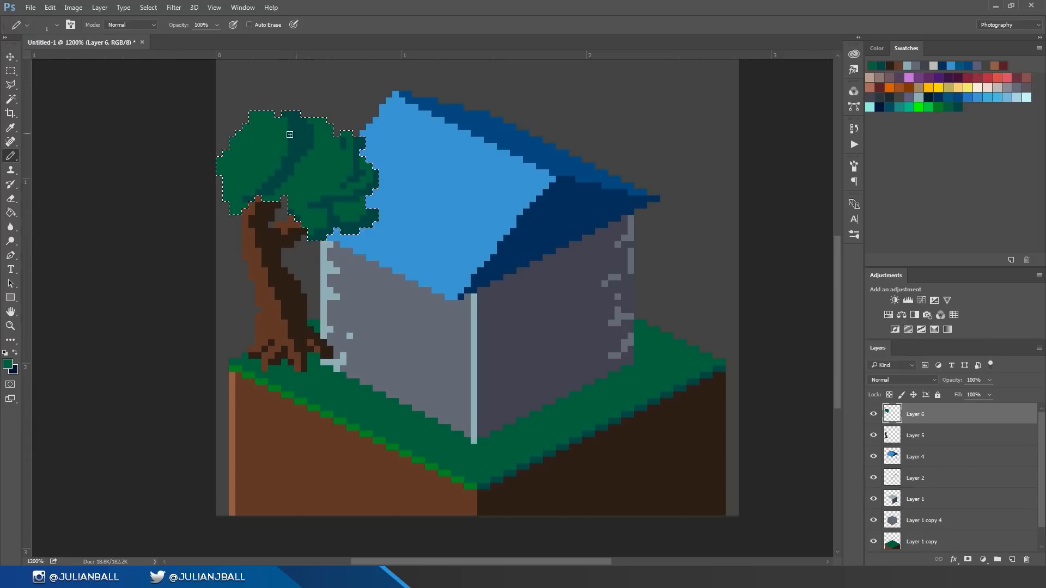
{"action": "left_click_drag", "start_coordinate": [290, 120], "coordinate": [290, 141]}
{"action": "mouse_move", "coordinate": [265, 187]}
{"action": "left_mouse_down"}
{"action": "mouse_move", "coordinate": [255, 195]}
{"action": "mouse_move", "coordinate": [282, 168]}
{"action": "left_mouse_up"}
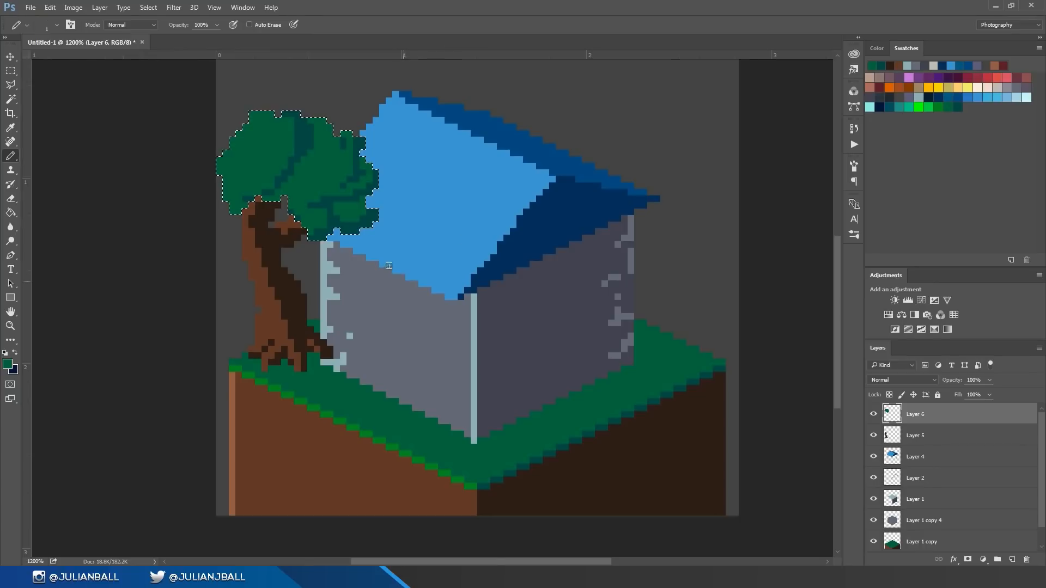
- Paint bright green highlights from the grass edge on the foliage clumps, touch up the shading with mid green, and clear the selection
{"action": "left_click", "coordinate": [366, 432], "text": "alt"}
{"action": "mouse_move", "coordinate": [219, 171]}
{"action": "left_mouse_down"}
{"action": "mouse_move", "coordinate": [251, 119]}
{"action": "mouse_move", "coordinate": [221, 171]}
{"action": "mouse_move", "coordinate": [260, 130]}
{"action": "mouse_move", "coordinate": [252, 146]}
{"action": "mouse_move", "coordinate": [225, 194]}
{"action": "left_mouse_up"}
{"action": "key", "text": "bracketright"}
{"action": "key", "text": "bracketright"}
{"action": "key", "text": "bracketleft"}
{"action": "key", "text": "bracketleft"}
{"action": "mouse_move", "coordinate": [324, 157]}
{"action": "left_mouse_down"}
{"action": "mouse_move", "coordinate": [324, 140]}
{"action": "mouse_move", "coordinate": [298, 192]}
{"action": "mouse_move", "coordinate": [331, 166]}
{"action": "left_mouse_up"}
{"action": "left_click_drag", "start_coordinate": [350, 213], "coordinate": [343, 206]}
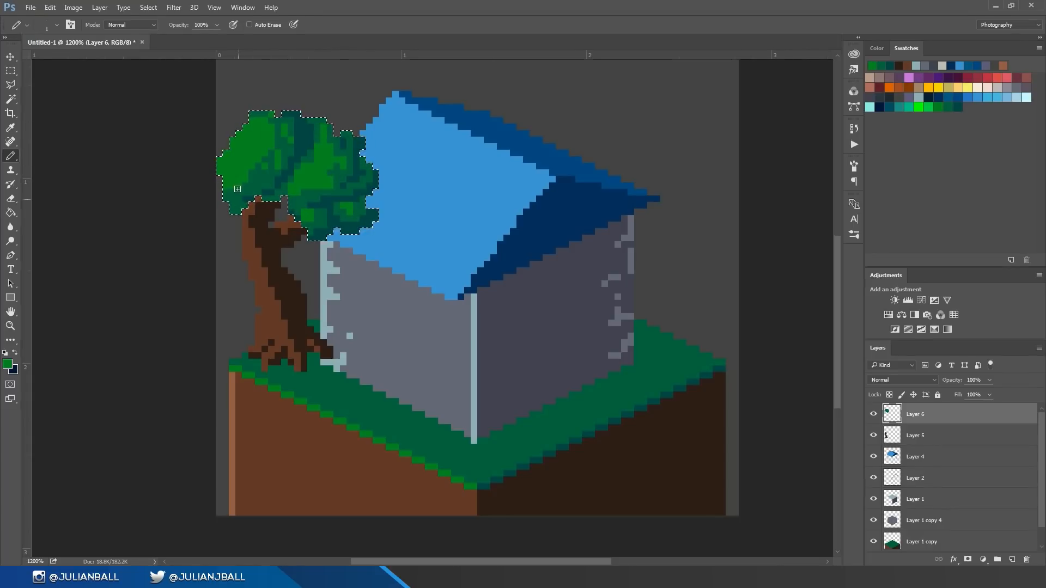
{"action": "left_click", "coordinate": [339, 188], "text": "alt"}
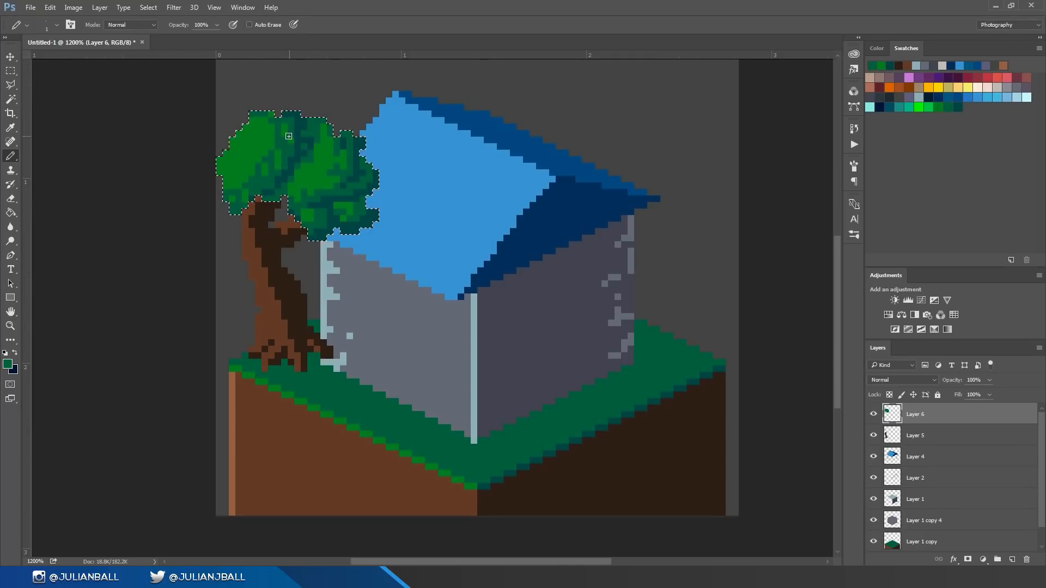
{"action": "key", "text": "ctrl+d"}
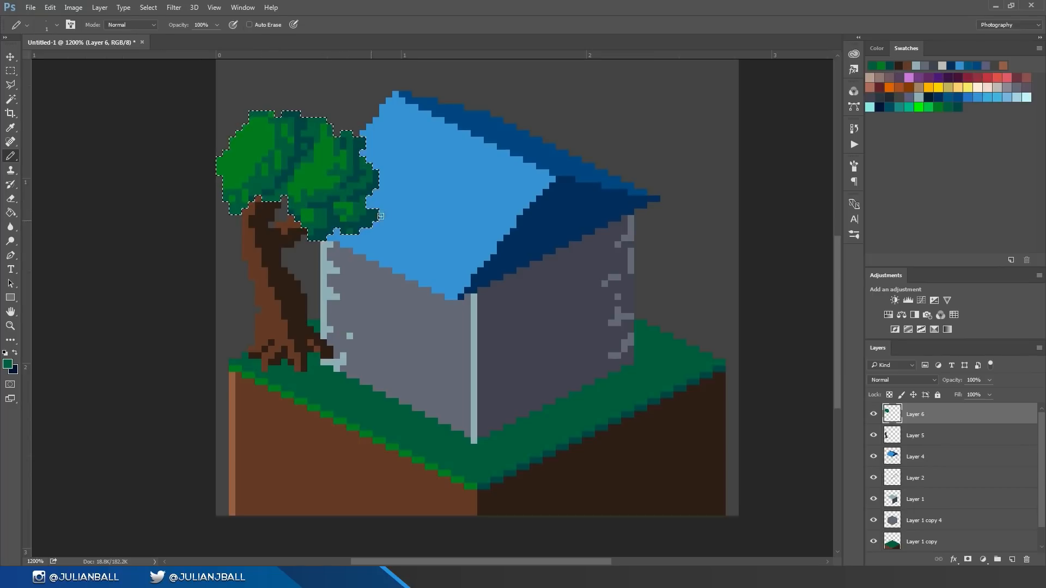
- Examine the whole scene at smaller magnifications to judge the tree against the house
{"action": "key", "text": "ctrl+minus"}
{"action": "key", "text": "ctrl+minus"}
{"action": "key", "text": "ctrl+minus"}
{"action": "key", "text": "ctrl+minus"}
{"action": "key", "text": "ctrl+minus"}
{"action": "key", "text": "ctrl+minus"}
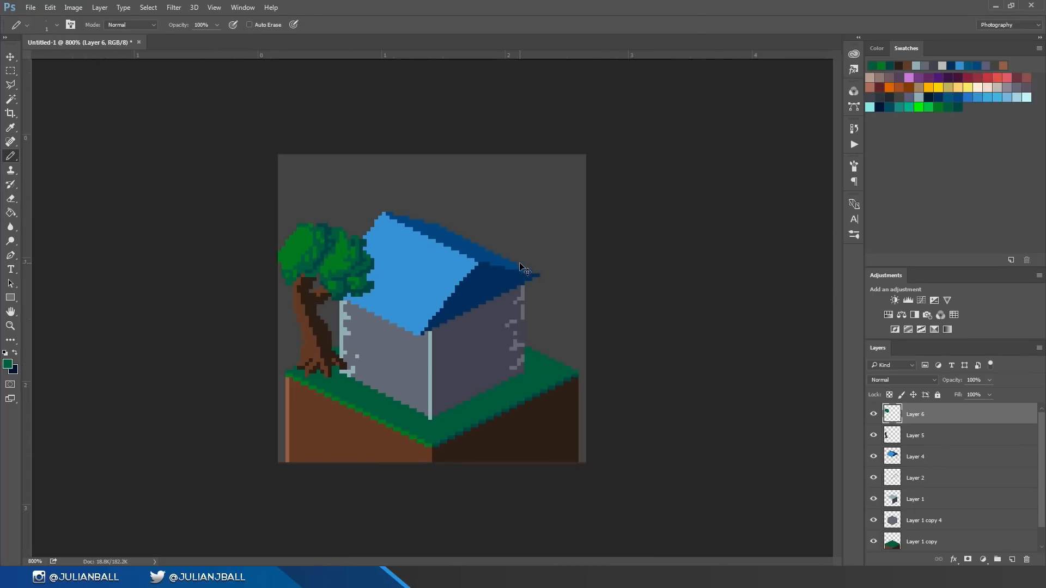
{"action": "key", "text": "ctrl+plus"}
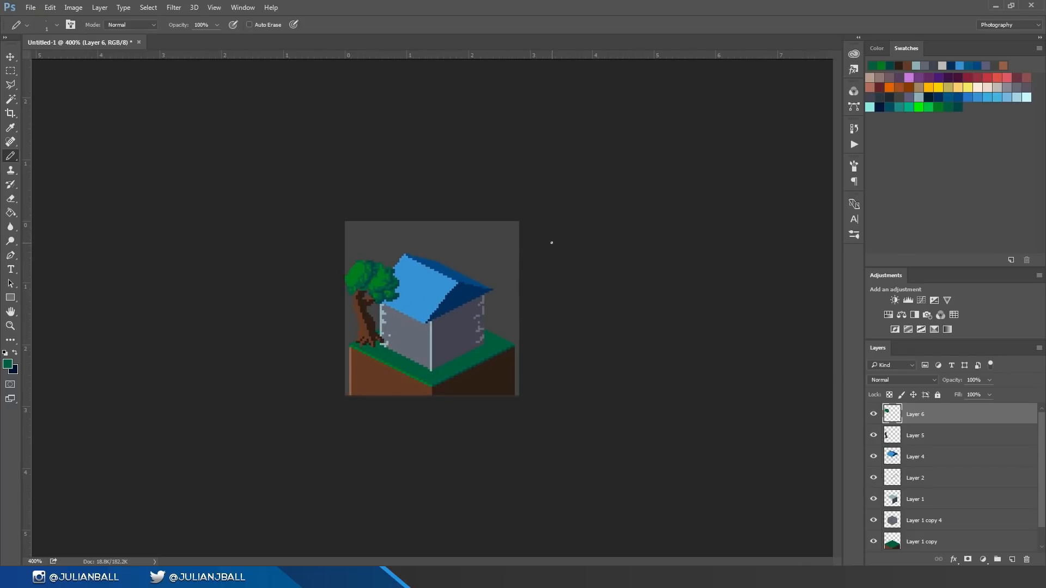
{"action": "key", "text": "ctrl+plus"}
{"action": "key", "text": "ctrl+plus"}
{"action": "key", "text": "ctrl+plus"}
{"action": "key", "text": "ctrl+plus"}
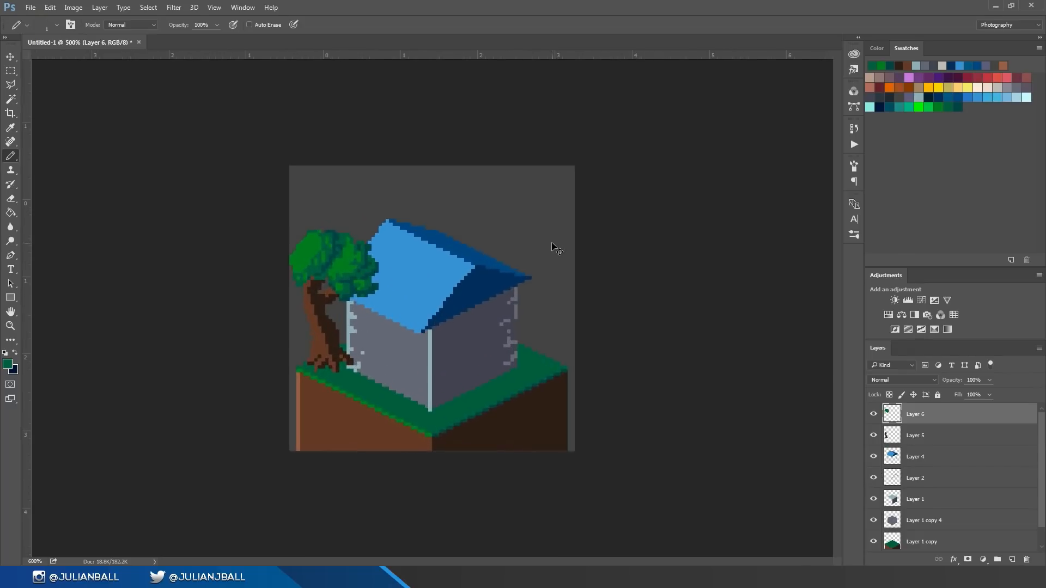
- Select the trunk's pixels on its layer and highlight the trunk's left edge with the dirt block's light brown edge color
{"action": "left_click", "coordinate": [892, 435], "text": "ctrl"}
{"action": "left_click", "coordinate": [928, 438]}
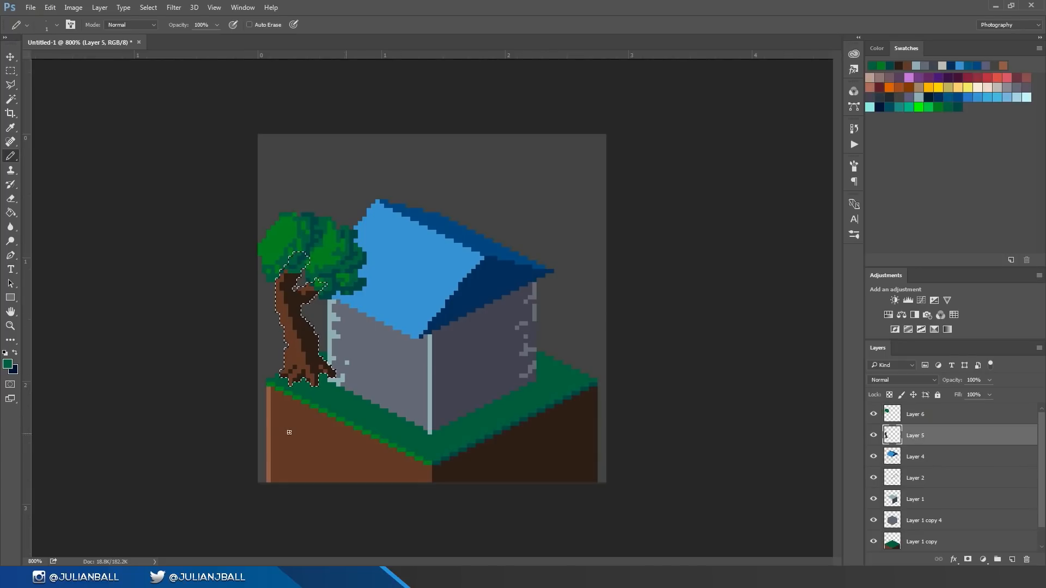
{"action": "left_click", "coordinate": [282, 371], "text": "alt"}
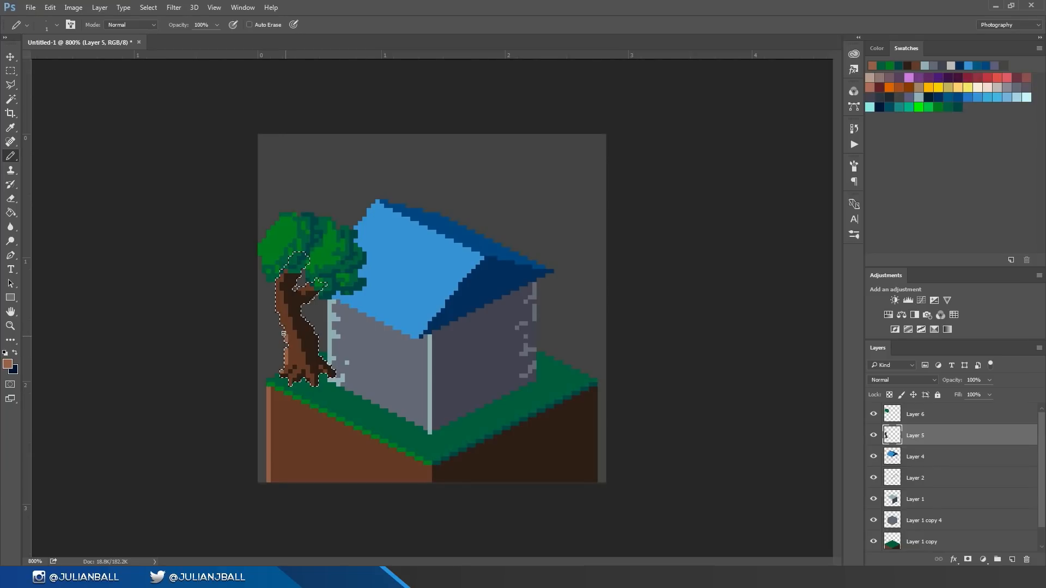
{"action": "left_click_drag", "start_coordinate": [276, 295], "coordinate": [276, 284]}
{"action": "key", "text": "ctrl+z"}
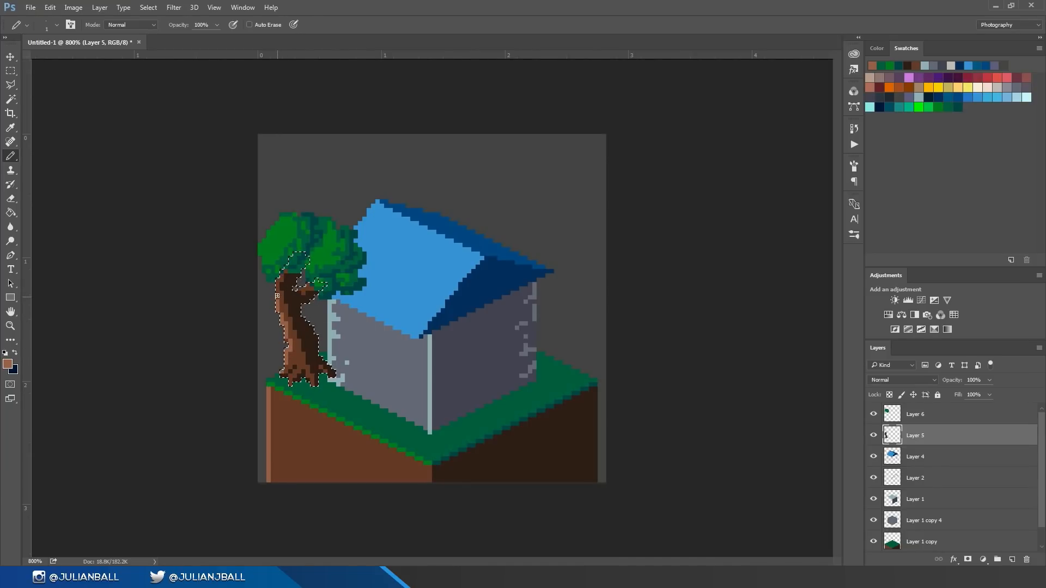
- Add light brown highlight pixels to the branch and roots, and clear the selection
{"action": "left_click_drag", "start_coordinate": [304, 289], "coordinate": [309, 283]}
{"action": "left_click", "coordinate": [293, 380]}
{"action": "left_click", "coordinate": [295, 371]}
{"action": "left_click", "coordinate": [299, 355]}
{"action": "mouse_move", "coordinate": [308, 376]}
{"action": "left_mouse_down"}
{"action": "mouse_move", "coordinate": [313, 384]}
{"action": "mouse_move", "coordinate": [294, 358]}
{"action": "left_mouse_up"}
{"action": "left_click", "coordinate": [283, 371]}
{"action": "key", "text": "ctrl+d"}
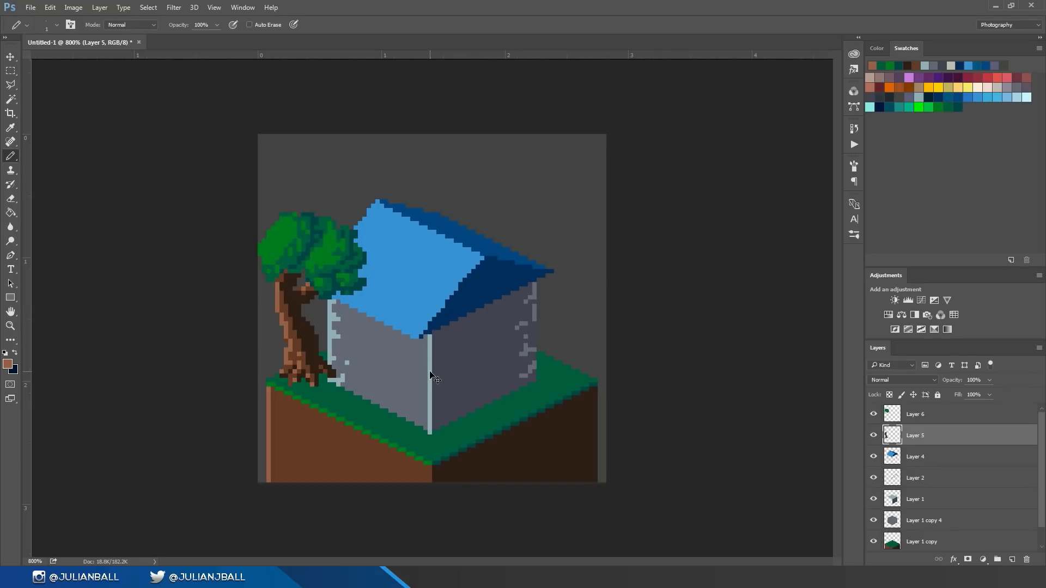
- Paint a 4-pixel-wide vertical swatch of the foliage's dark teal in the empty background above the roof's right slope
{"action": "key", "text": "ctrl+plus"}
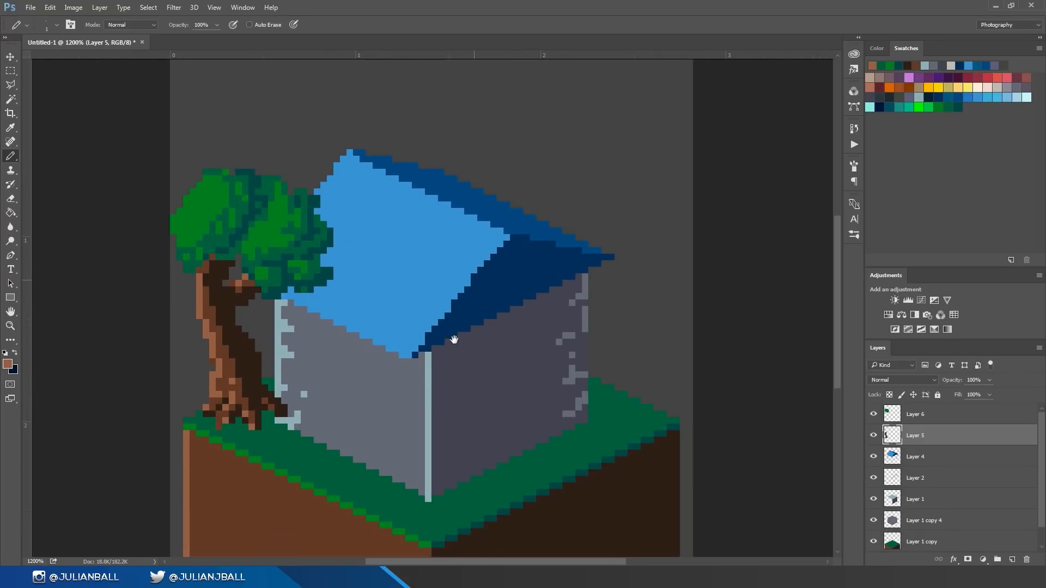
{"action": "left_click_drag", "start_coordinate": [471, 289], "coordinate": [410, 465]}
{"action": "key", "text": "bracketright"}
{"action": "key", "text": "bracketright"}
{"action": "key", "text": "bracketright"}
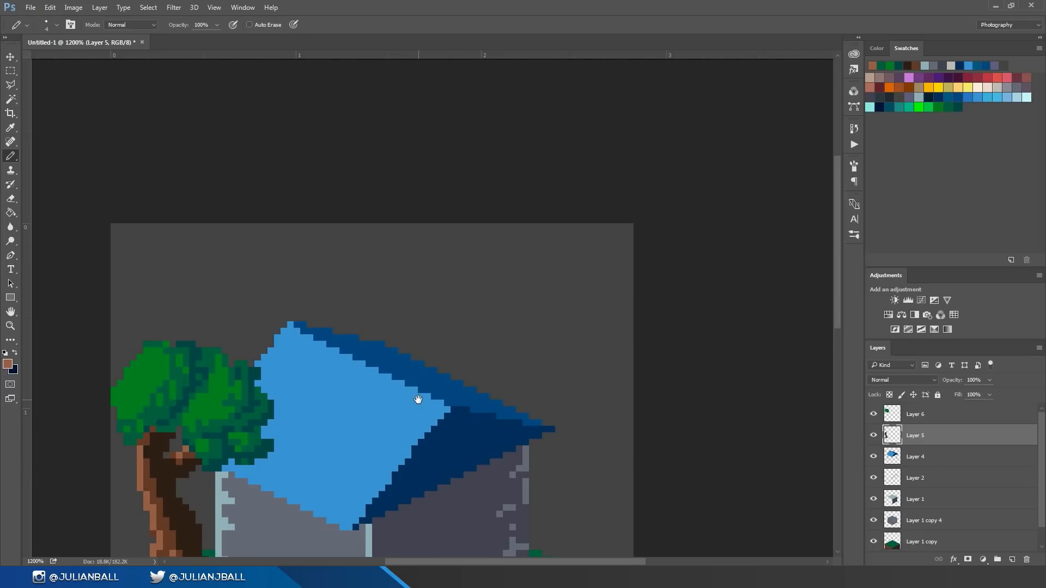
{"action": "left_click_drag", "start_coordinate": [418, 399], "coordinate": [423, 338]}
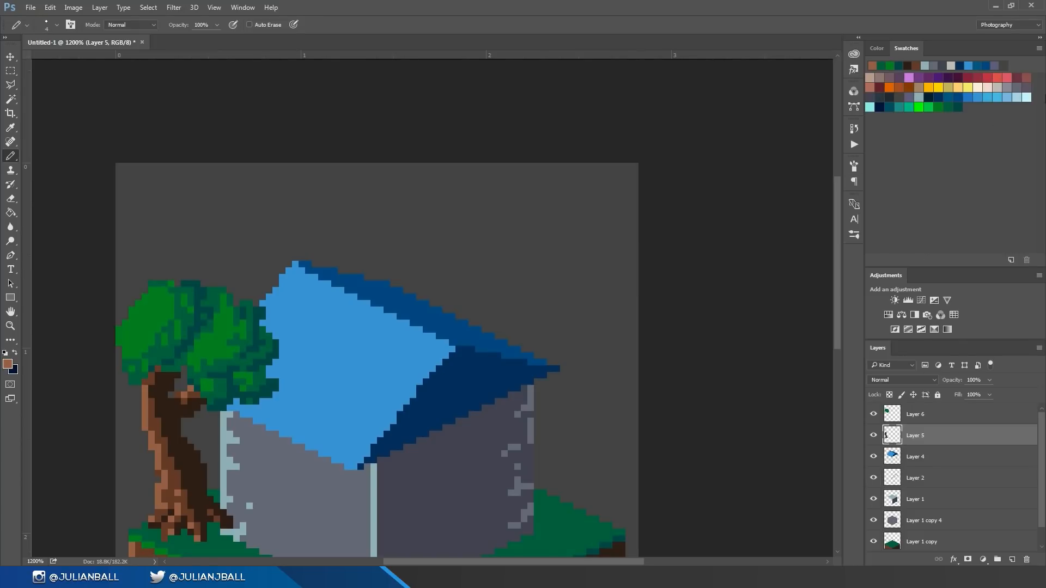
{"action": "left_click_drag", "start_coordinate": [226, 370], "coordinate": [274, 272]}
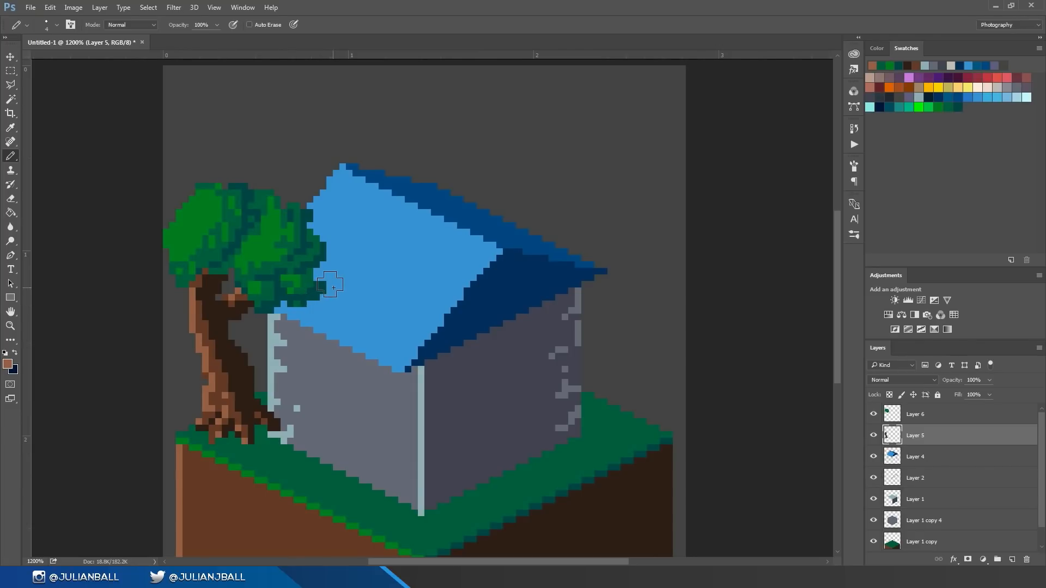
{"action": "left_click_drag", "start_coordinate": [389, 222], "coordinate": [370, 274]}
{"action": "left_click", "coordinate": [290, 265], "text": "alt"}
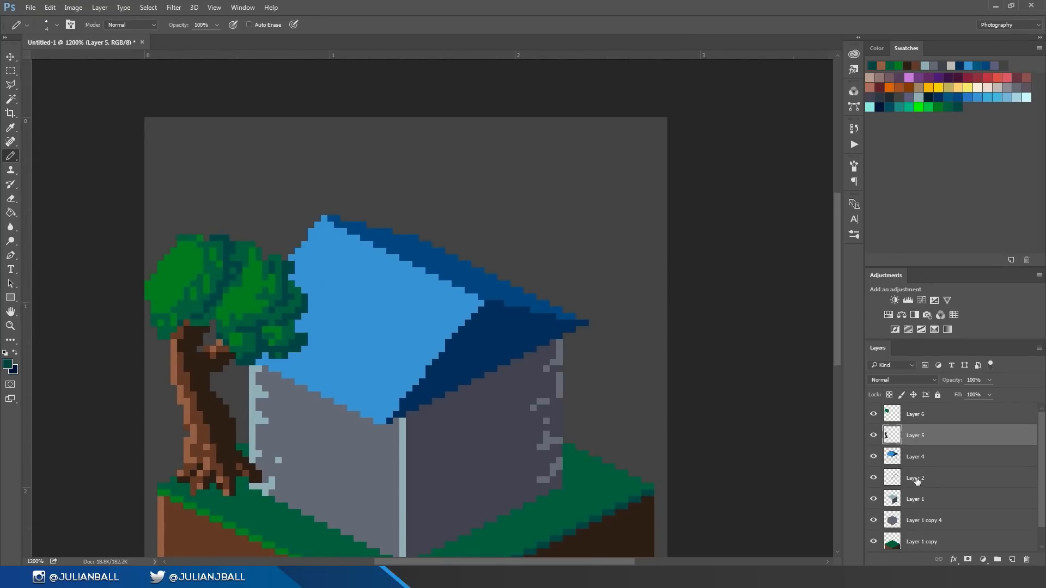
{"action": "mouse_move", "coordinate": [533, 188]}
{"action": "left_mouse_down"}
{"action": "mouse_move", "coordinate": [538, 220]}
{"action": "mouse_move", "coordinate": [536, 153]}
{"action": "left_mouse_up"}
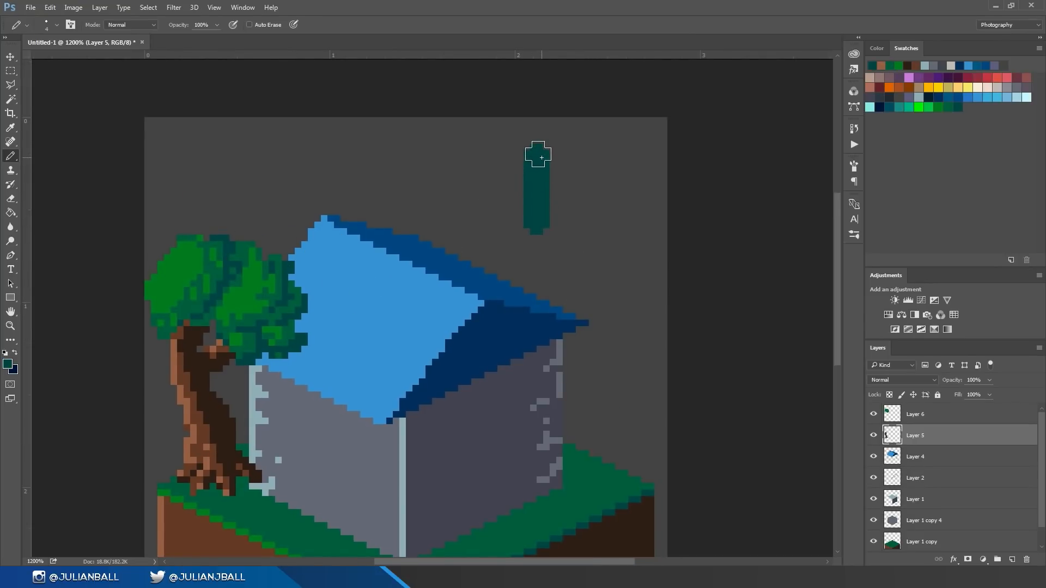
- Inspect the teal and mid green hues in the Color Picker while painting mid green and bright green swatches beside the teal one
{"action": "left_click", "coordinate": [9, 365]}
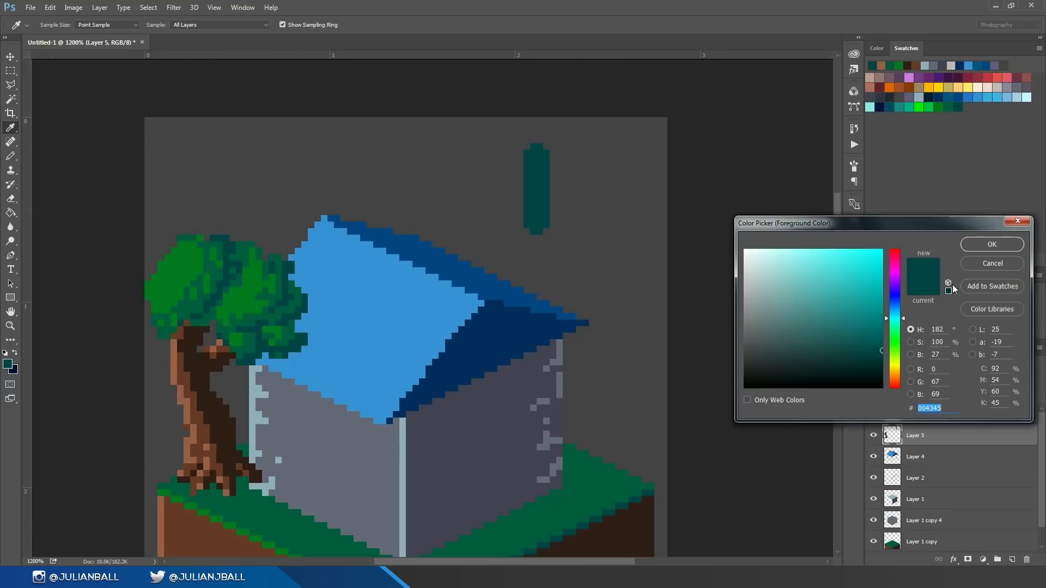
{"action": "left_click", "coordinate": [991, 244]}
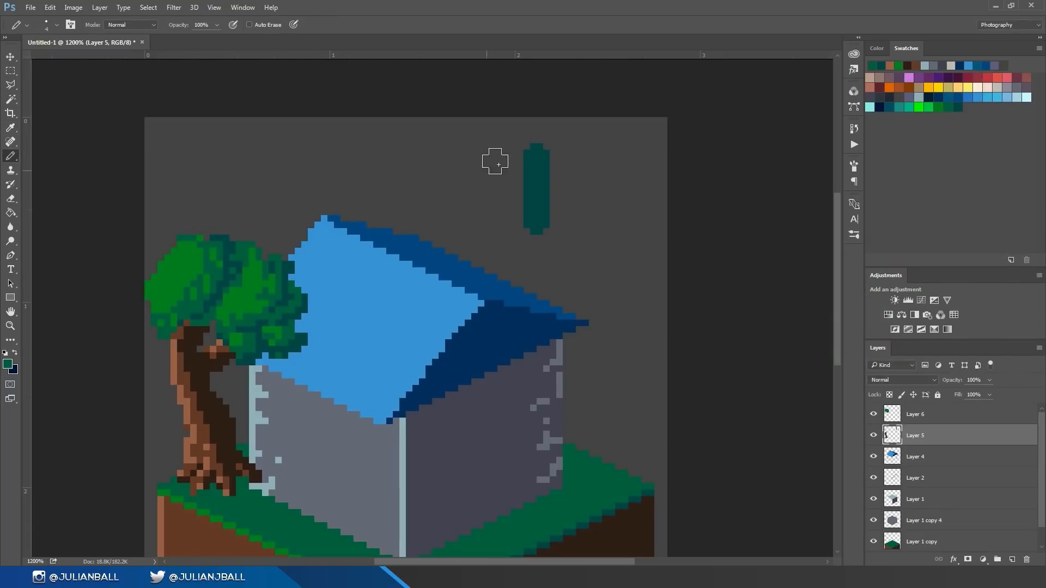
{"action": "left_click_drag", "start_coordinate": [506, 154], "coordinate": [512, 220]}
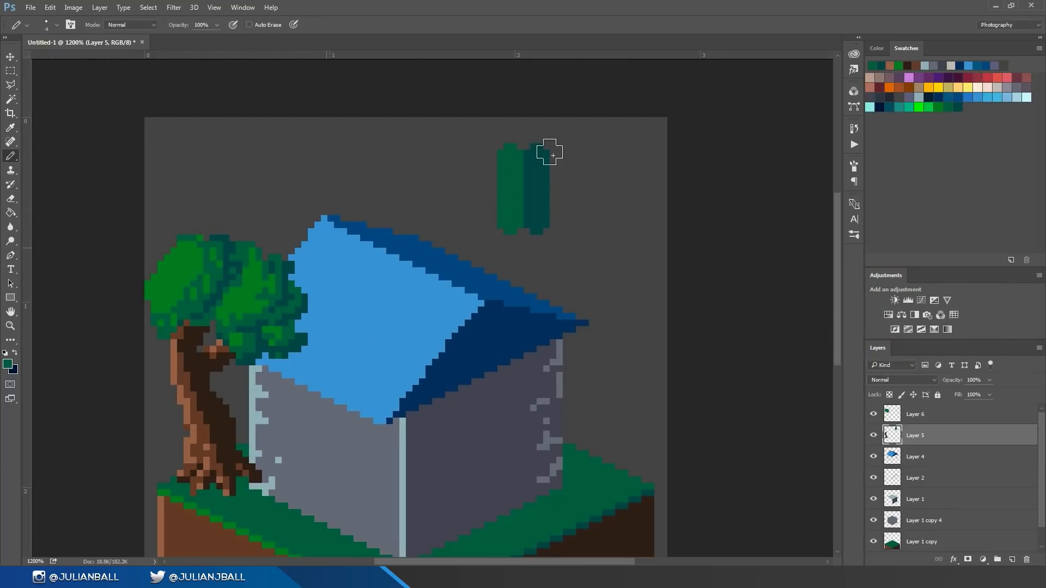
{"action": "left_click", "coordinate": [10, 366], "text": "alt"}
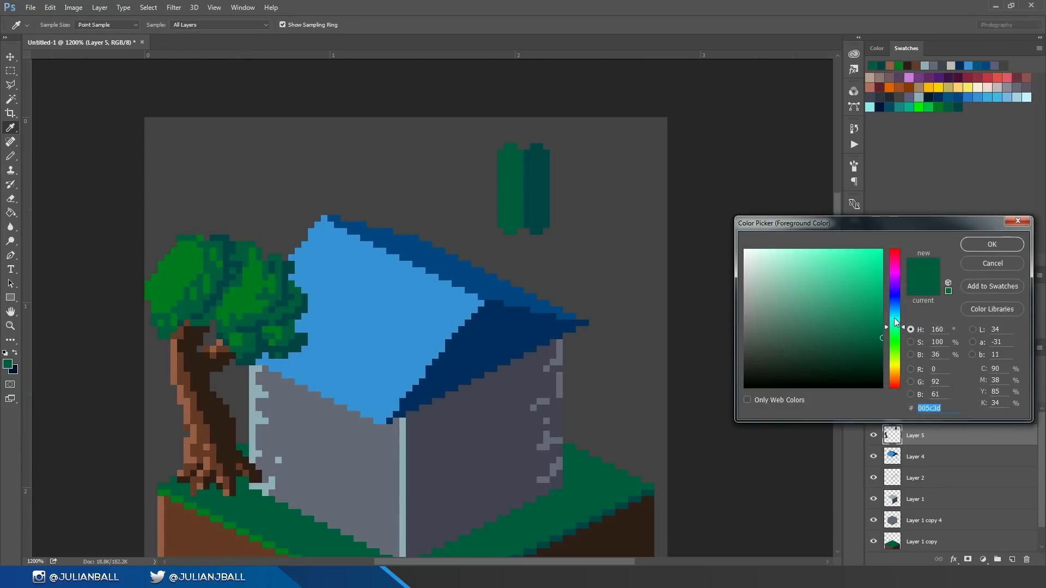
{"action": "left_click", "coordinate": [984, 245]}
{"action": "left_click_drag", "start_coordinate": [483, 160], "coordinate": [484, 223]}
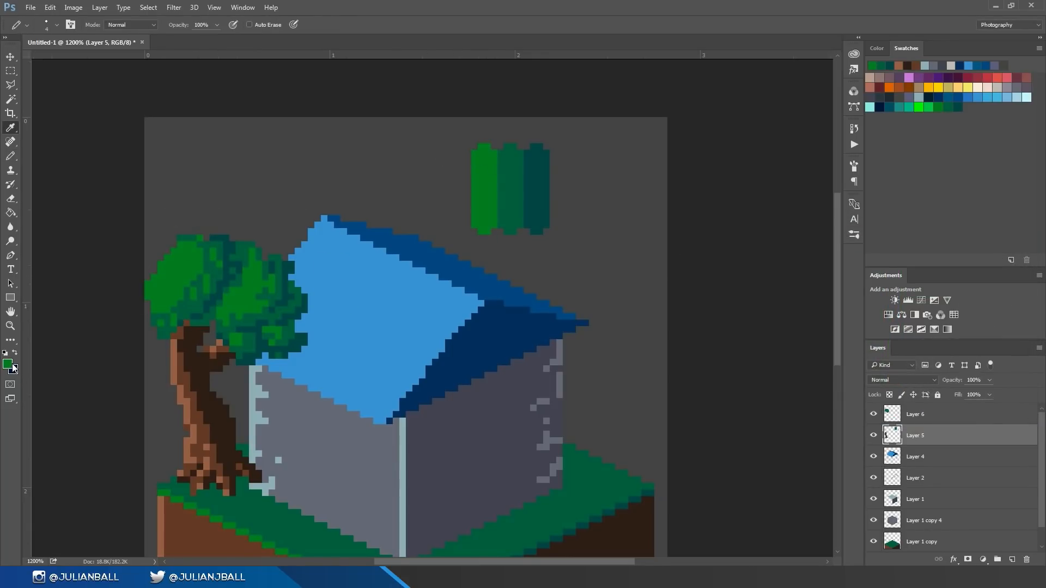
- Shift the bright green to hue 100° (#287900) and repaint the bright green swatch with it
{"action": "left_click", "coordinate": [10, 365]}
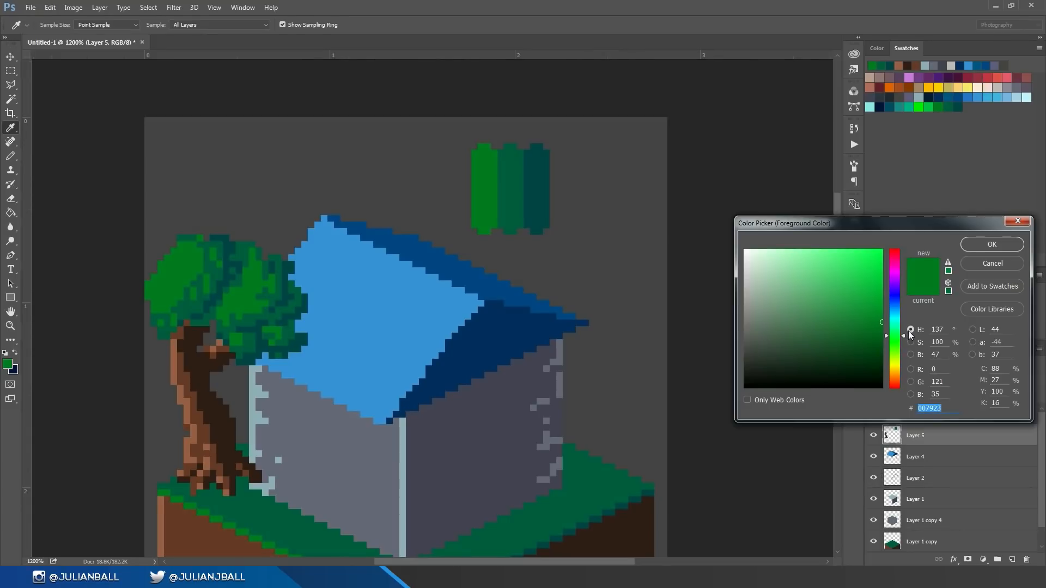
{"action": "left_click_drag", "start_coordinate": [893, 339], "coordinate": [900, 353]}
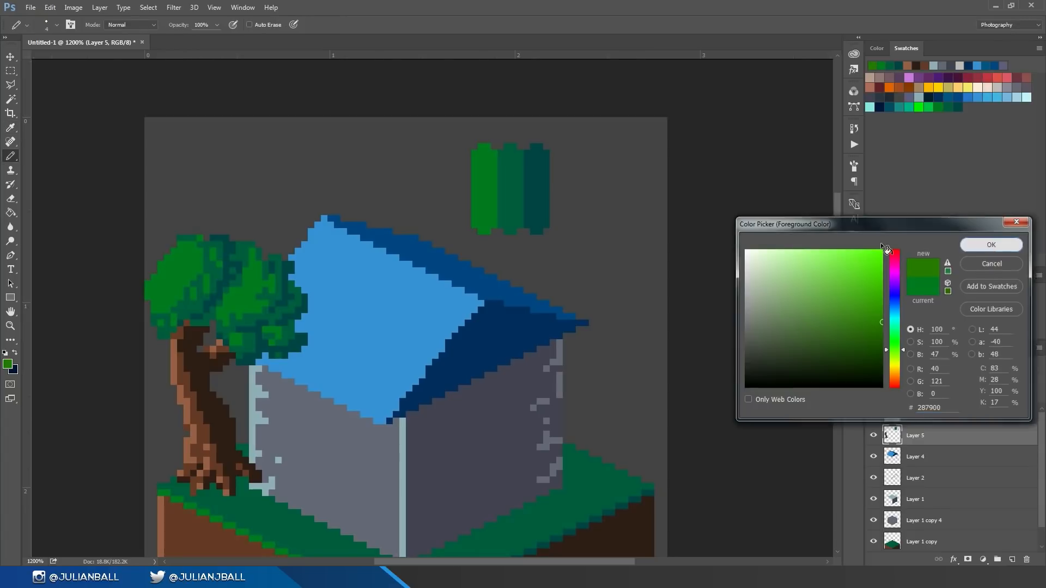
{"action": "left_click", "coordinate": [991, 244]}
{"action": "left_click_drag", "start_coordinate": [479, 156], "coordinate": [480, 229]}
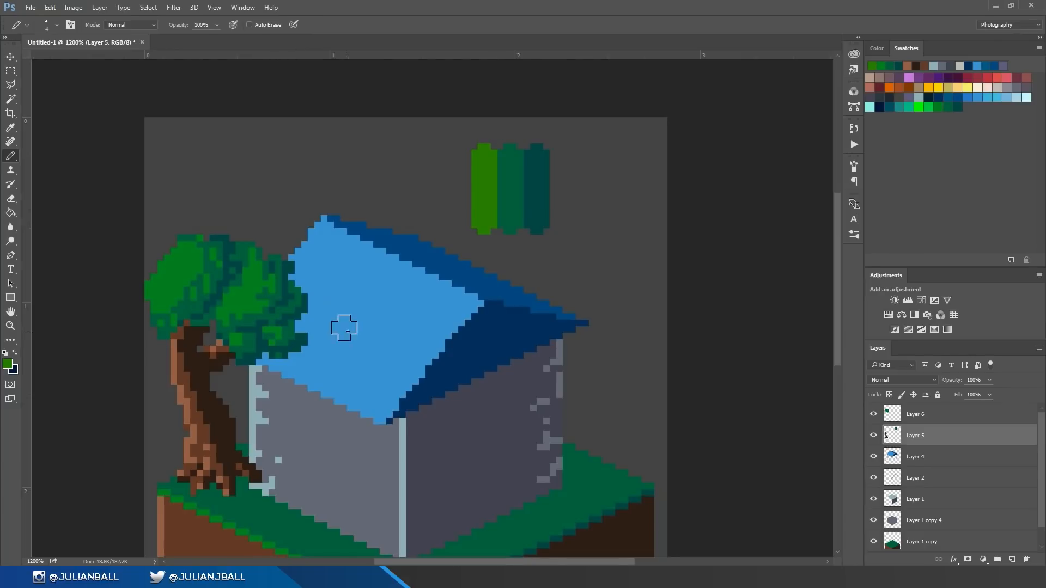
- Sample the light blue of the roof's front slope and try shifting its hue toward cyan, to 182°
{"action": "left_click", "coordinate": [372, 325], "text": "alt"}
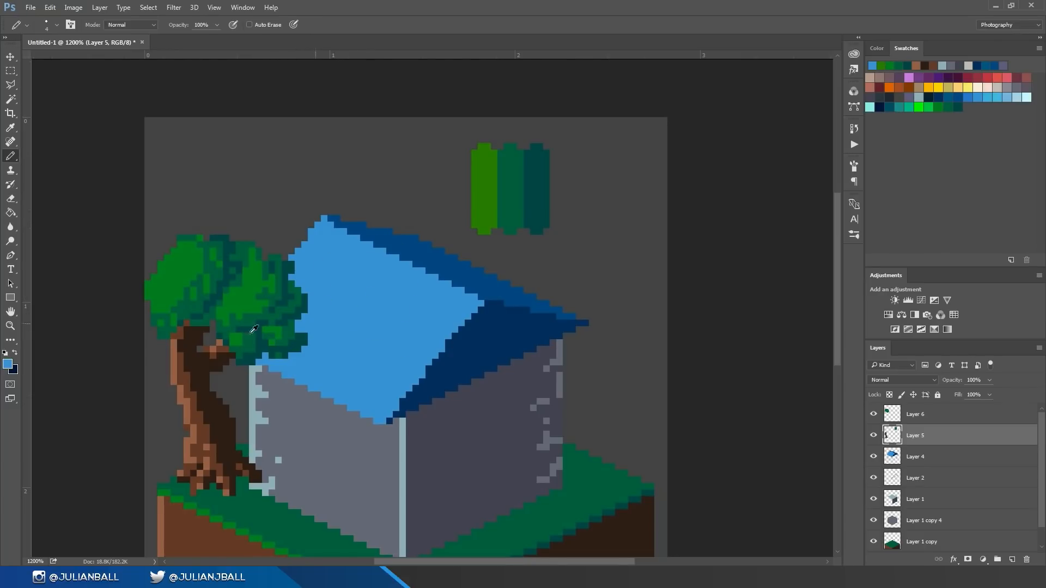
{"action": "left_click", "coordinate": [8, 364]}
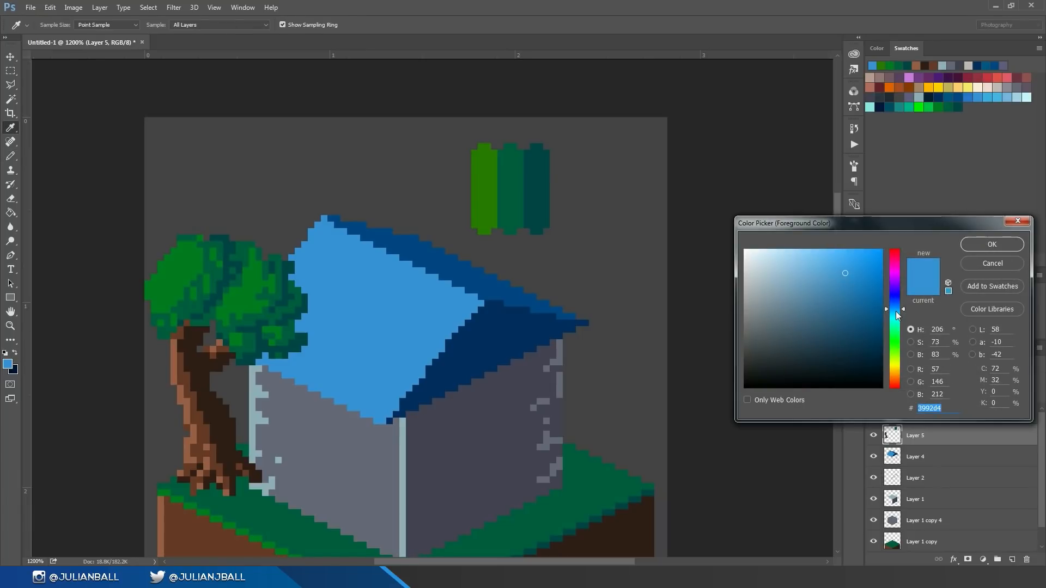
{"action": "left_click_drag", "start_coordinate": [896, 311], "coordinate": [896, 318]}
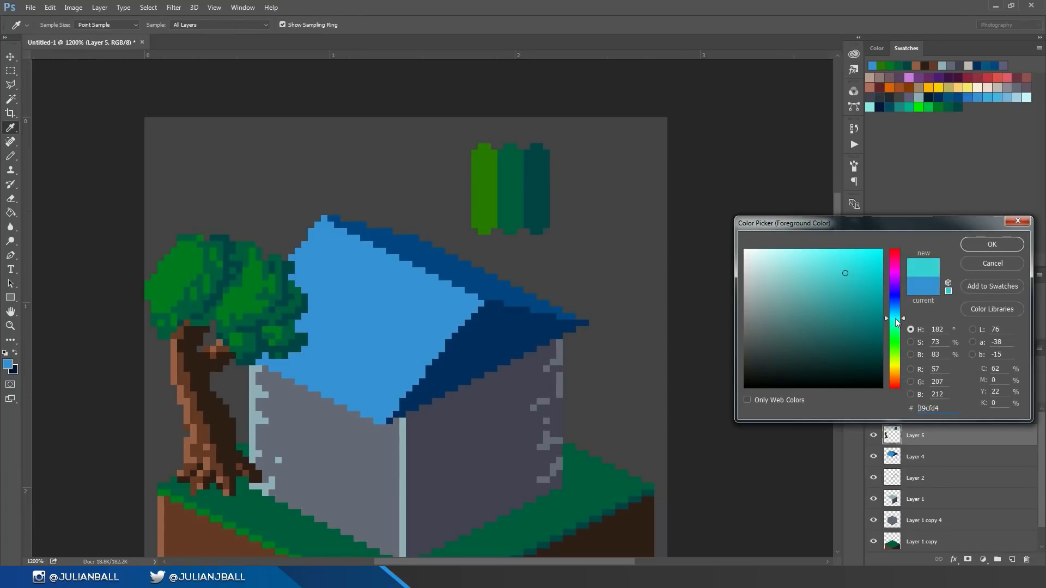
- Sample the roof's dark shadow blue, shift its hue toward purple to 233° (#050f5b), and accept it as the foreground color
{"action": "left_click", "coordinate": [528, 334]}
{"action": "left_click_drag", "start_coordinate": [896, 306], "coordinate": [897, 299]}
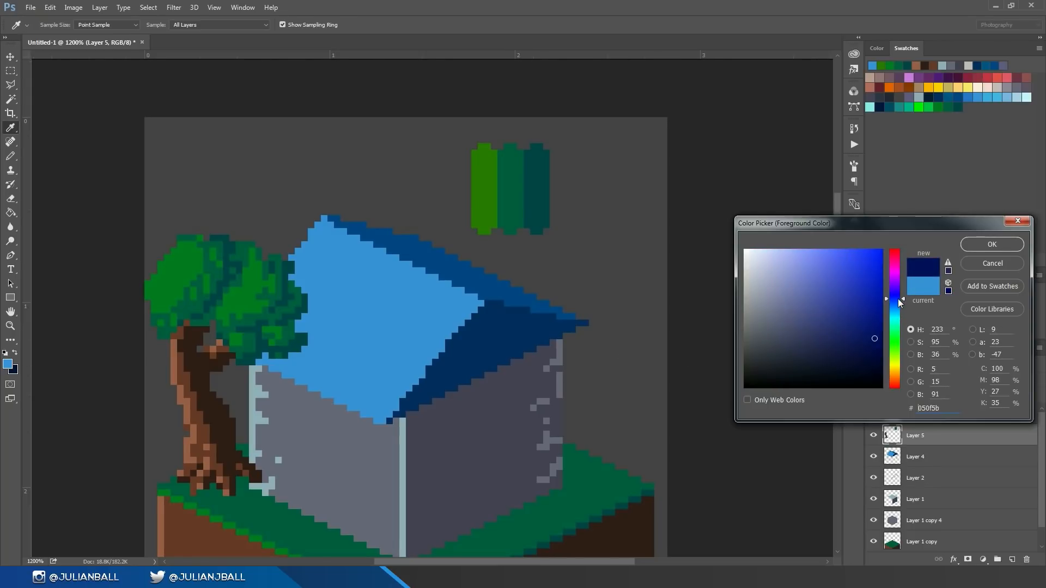
{"action": "left_click", "coordinate": [1005, 251]}
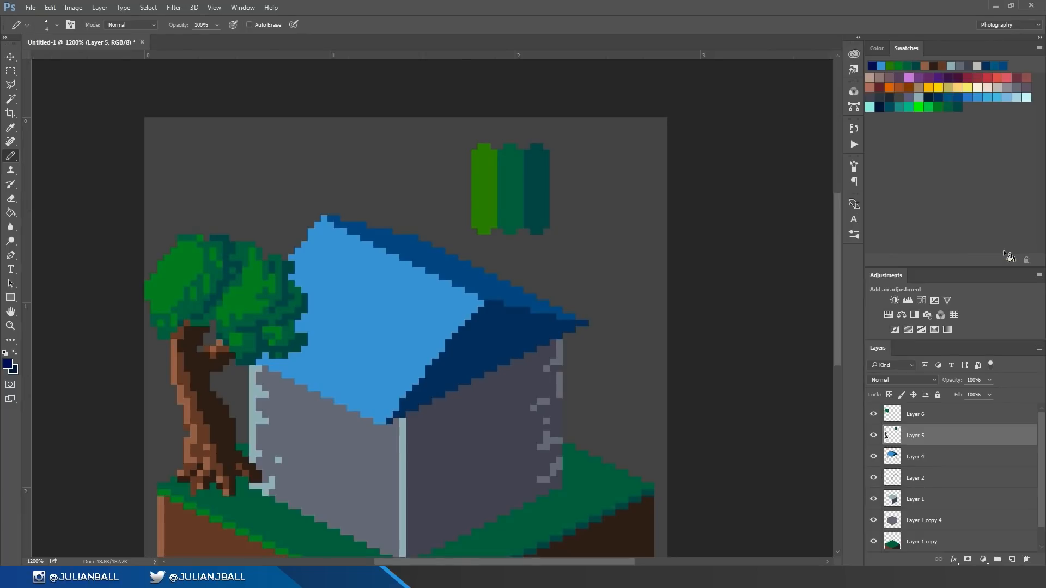
{"action": "key", "text": "ctrl+minus"}
{"action": "key", "text": "ctrl+minus"}
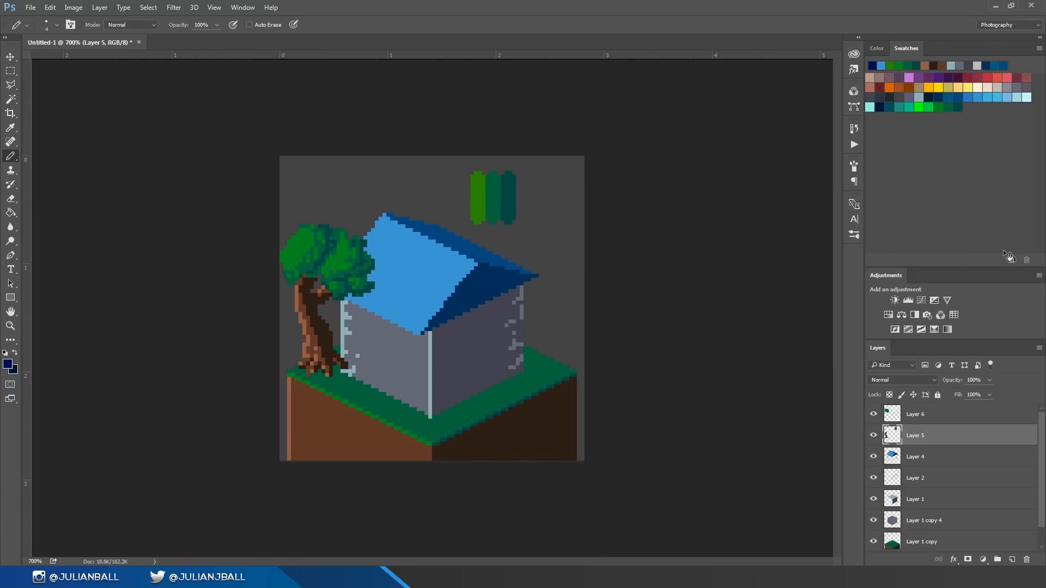